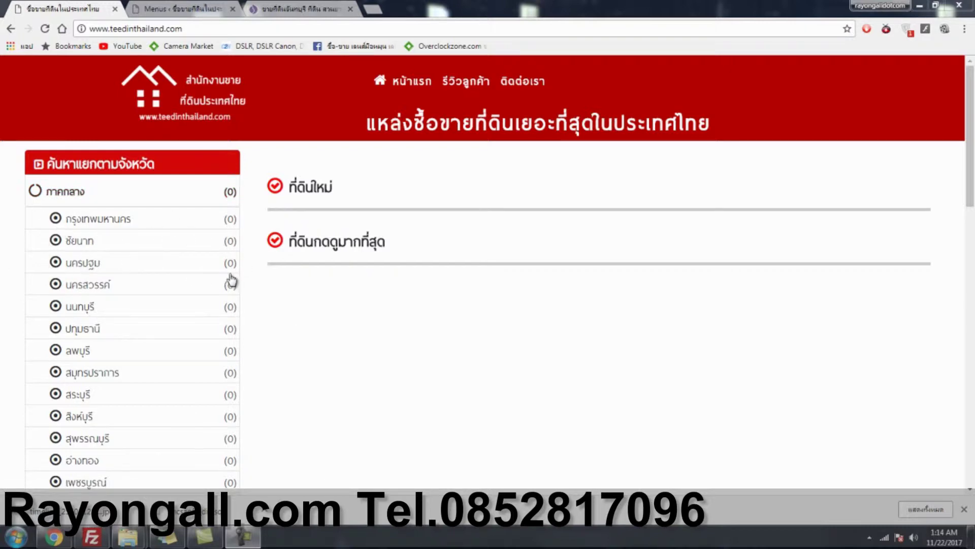
Step: Start a new สินค้า entry in the WordPress admin of teedinthailand.com
click(183, 7)
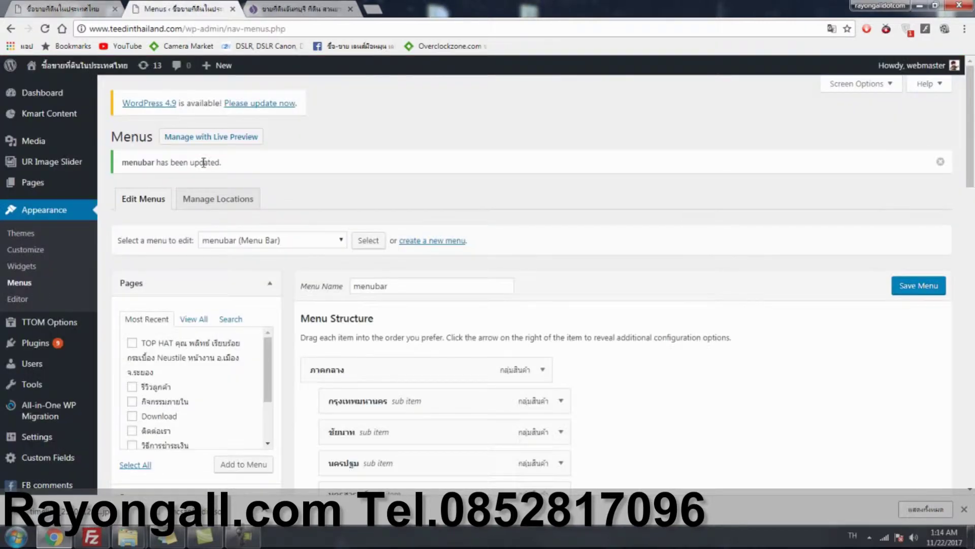
mouse_move(61, 114)
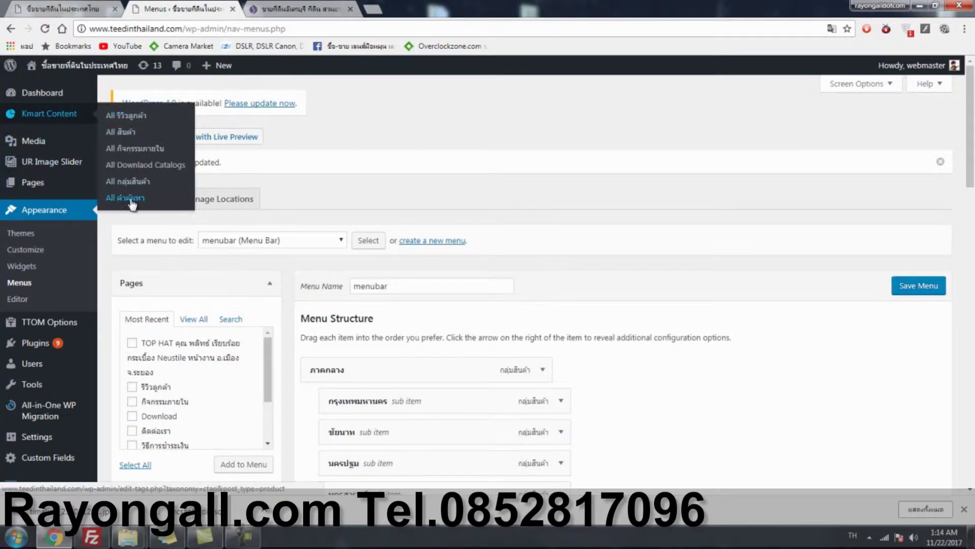
click(132, 137)
click(163, 141)
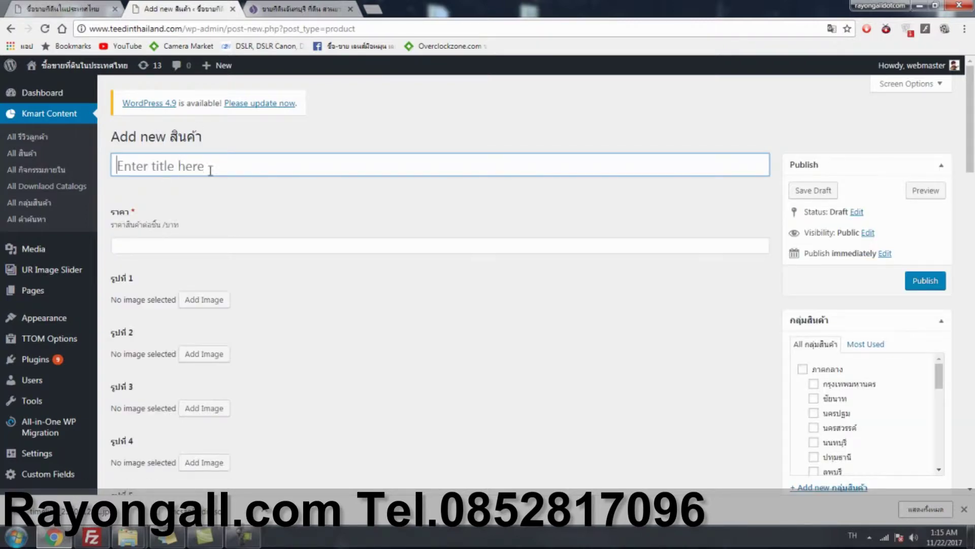
Step: Review the source land listing 3826 on the ที่ดินไทย site, including its price, details and photos
click(292, 8)
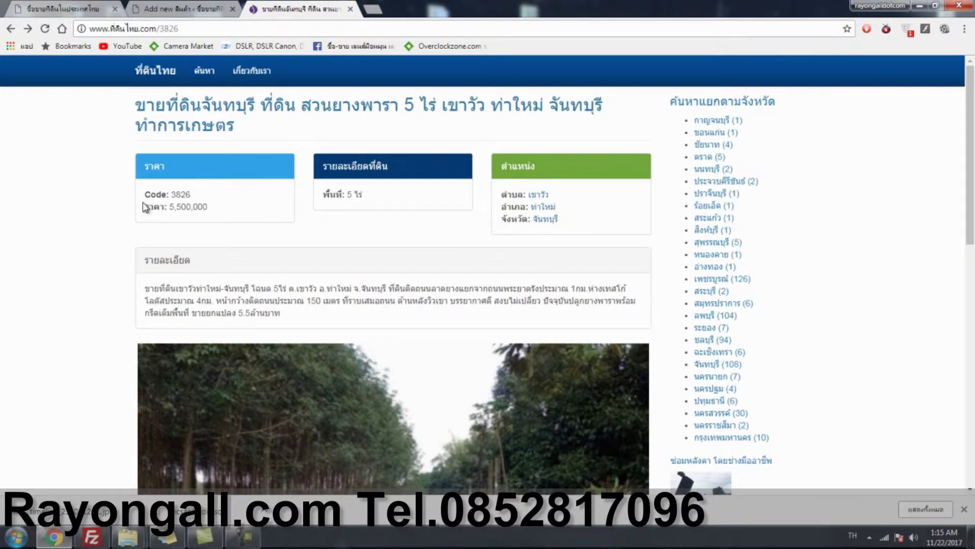
scroll(116, 236, down, 8)
scroll(14, 213, up, 7)
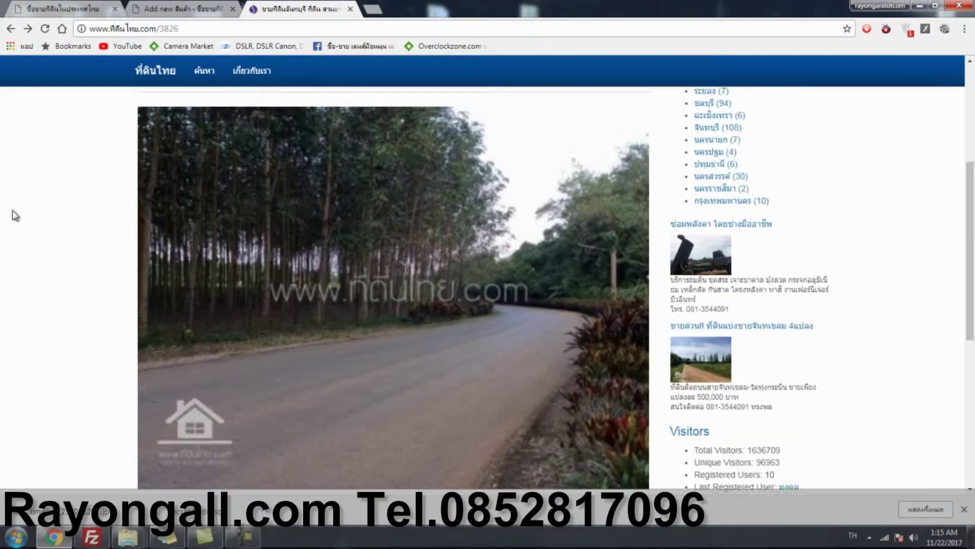
click(151, 6)
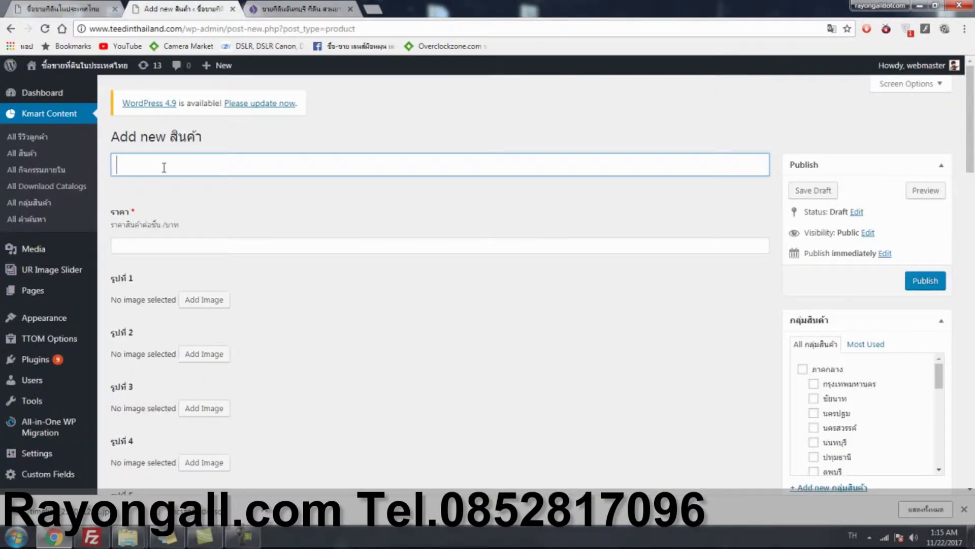
key(ctrl+Tab)
scroll(163, 163, up, 1)
key(ctrl+shift+Tab)
Step: Copy the source listing's headline "ขายที่ดินจันทบุรี ที่ดิน สวนยางพารา 5 ไร่ เขาวัว ท่าใหม่ จันทบุรี ทำการเกษตร" into the new entry's title
key(ctrl+Tab)
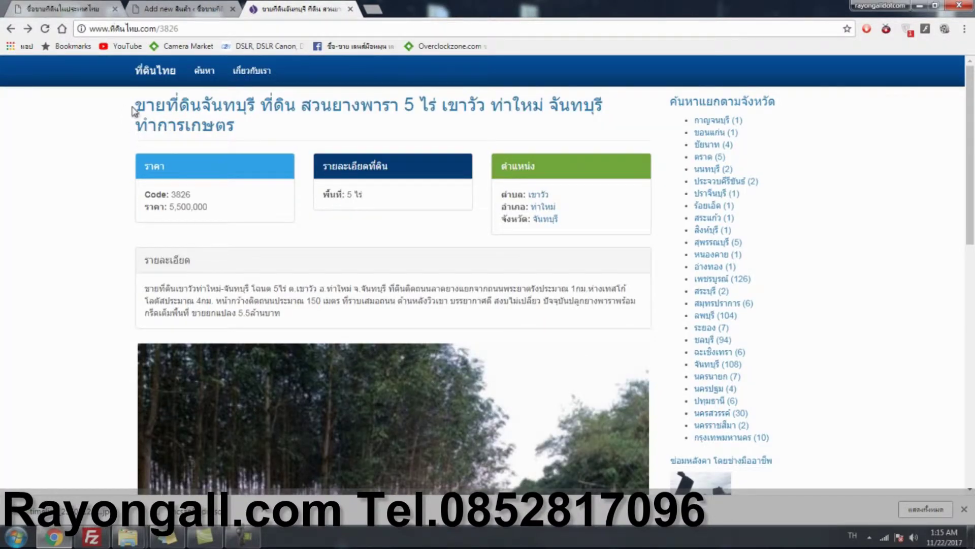
drag(134, 111, 247, 133)
key(ctrl+c)
click(208, 4)
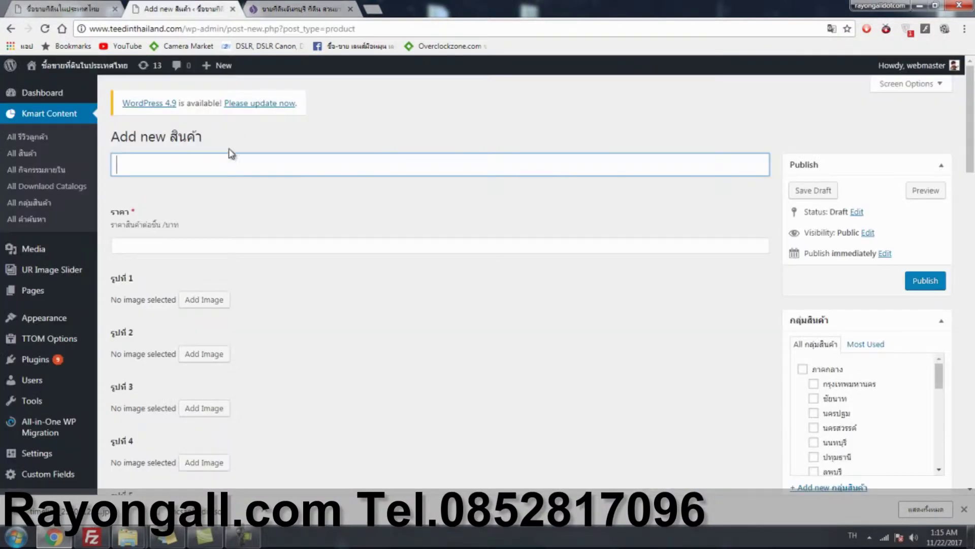
click(231, 155)
key(ctrl+v)
Step: Prefix the new entry's title with the source listing's "Code: 3826"
key(ctrl+Tab)
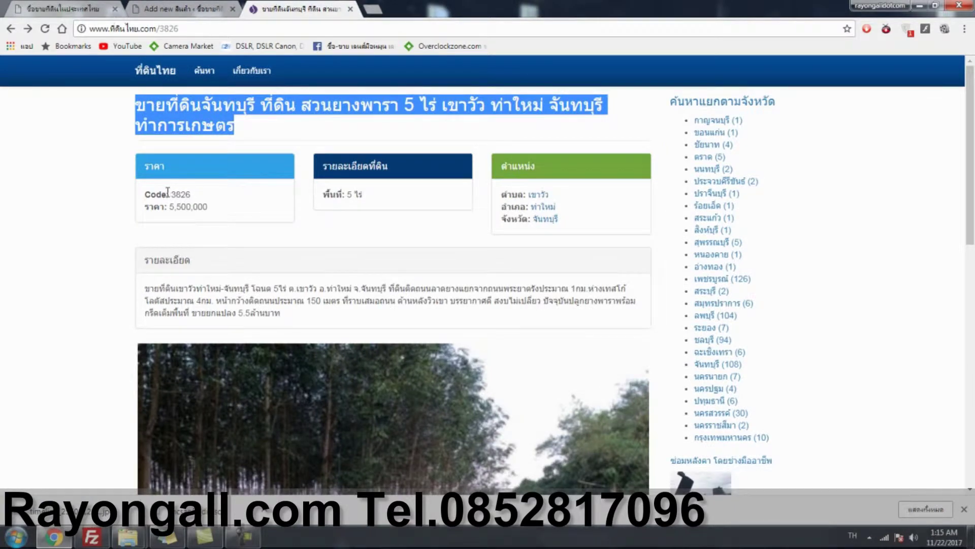
drag(145, 197, 197, 207)
key(ctrl+shift+Tab)
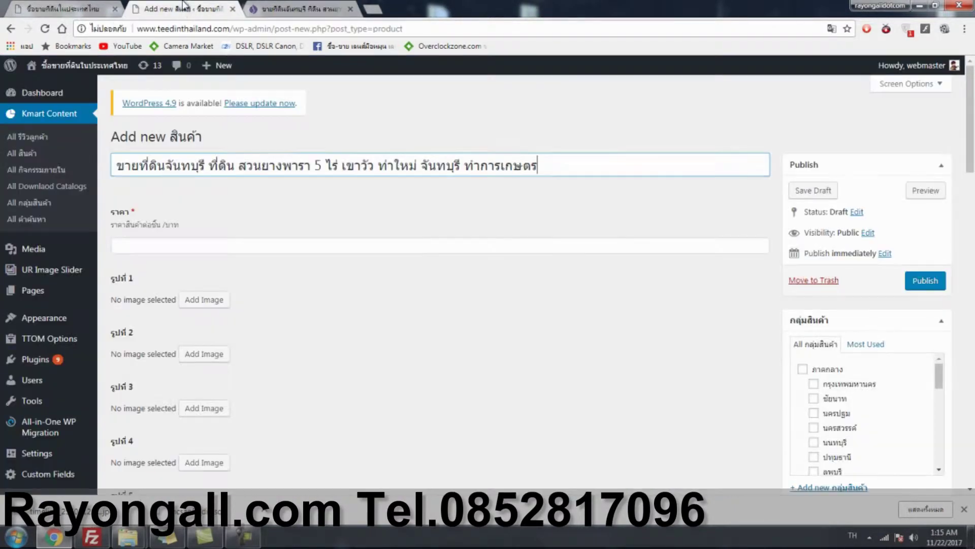
text(Code: 3826)
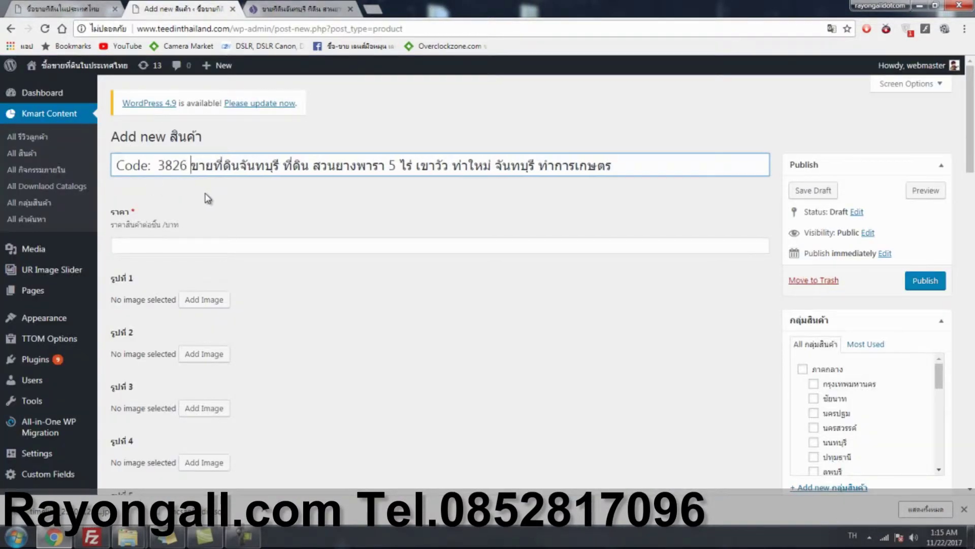
Step: Set the entry's ราคา to 5500000, taken from the source listing
click(295, 6)
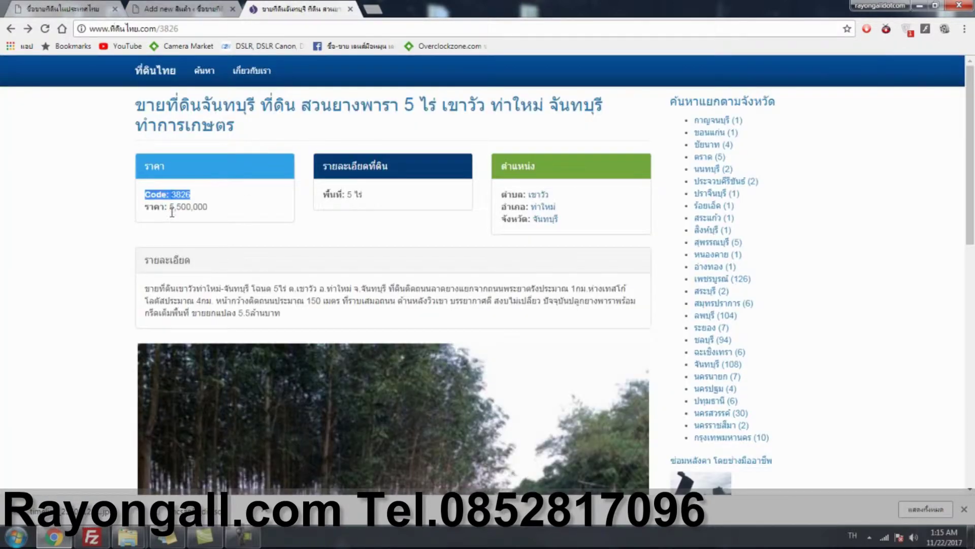
drag(170, 207, 203, 208)
click(172, 7)
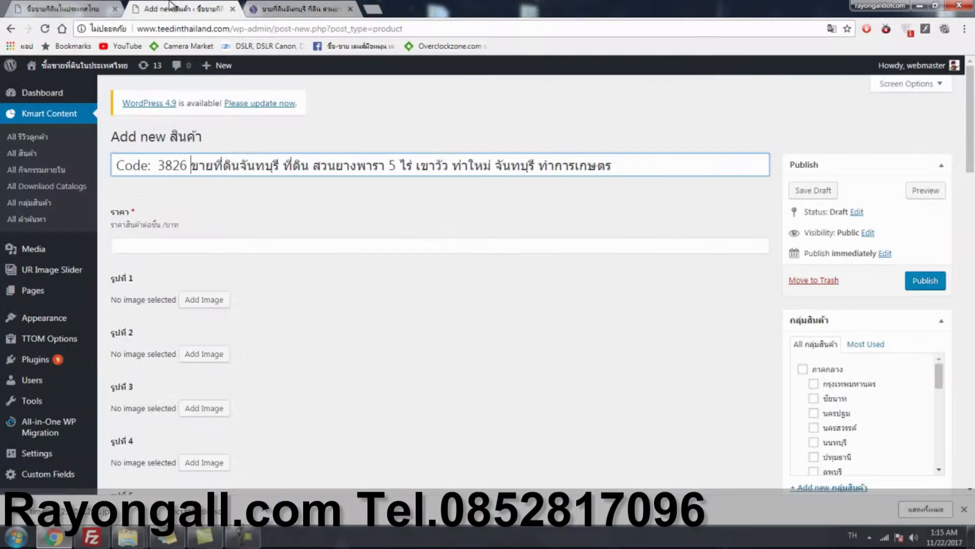
click(211, 248)
text(5500000)
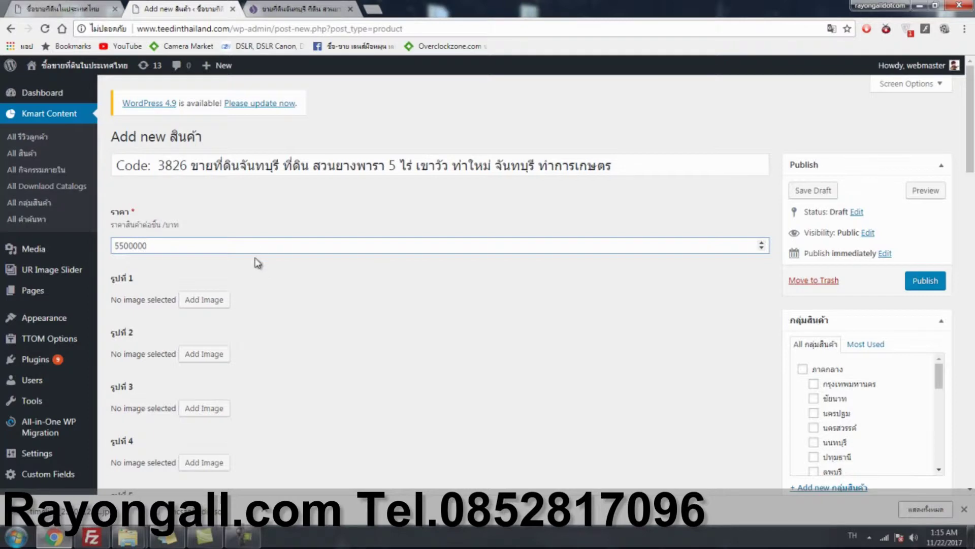
Step: Save the source listing's first photo to the Desktop as timeline_25601121_132450 (1).jpg
click(275, 8)
scroll(238, 310, down, 5)
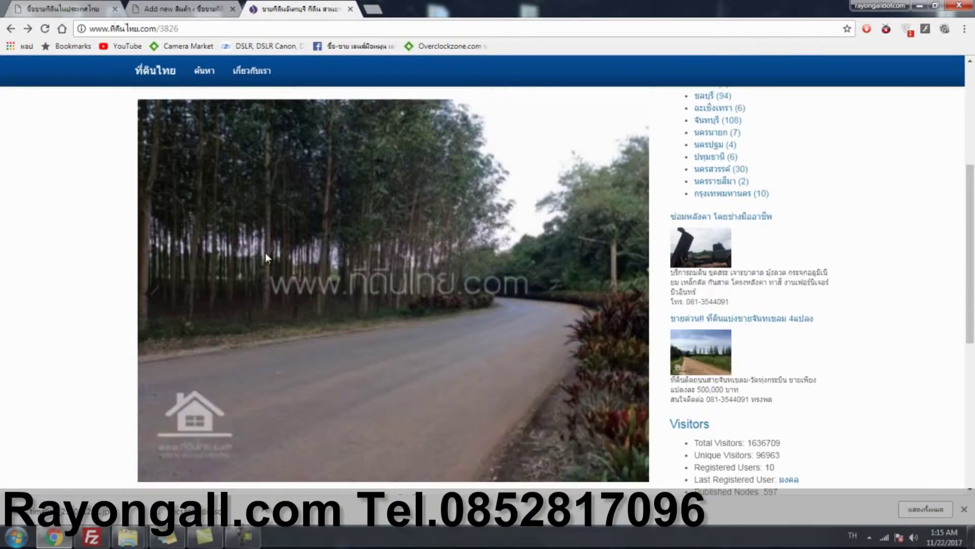
right_click(273, 216)
click(331, 245)
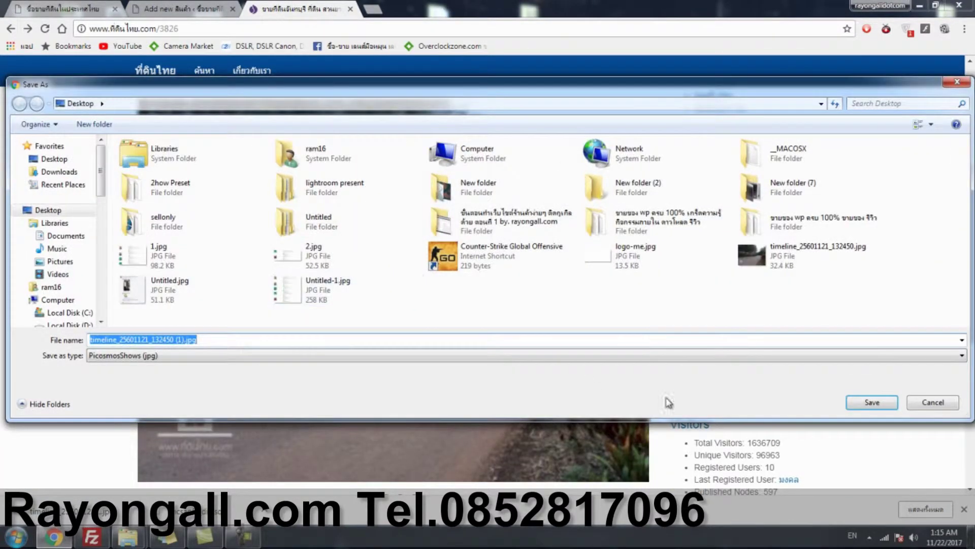
click(873, 404)
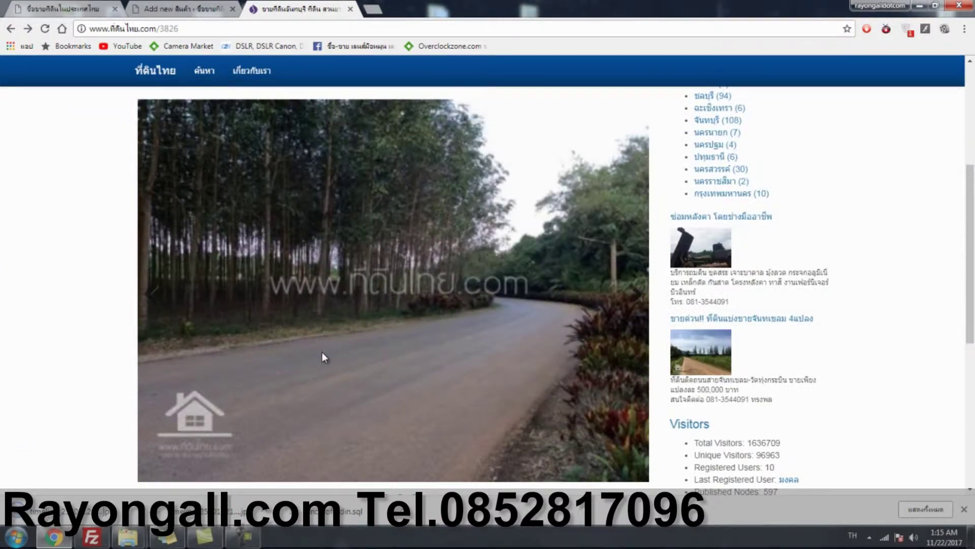
Step: Save the source listing's second photo to the Desktop as timeline_25601121_132454.jpg
right_click(251, 300)
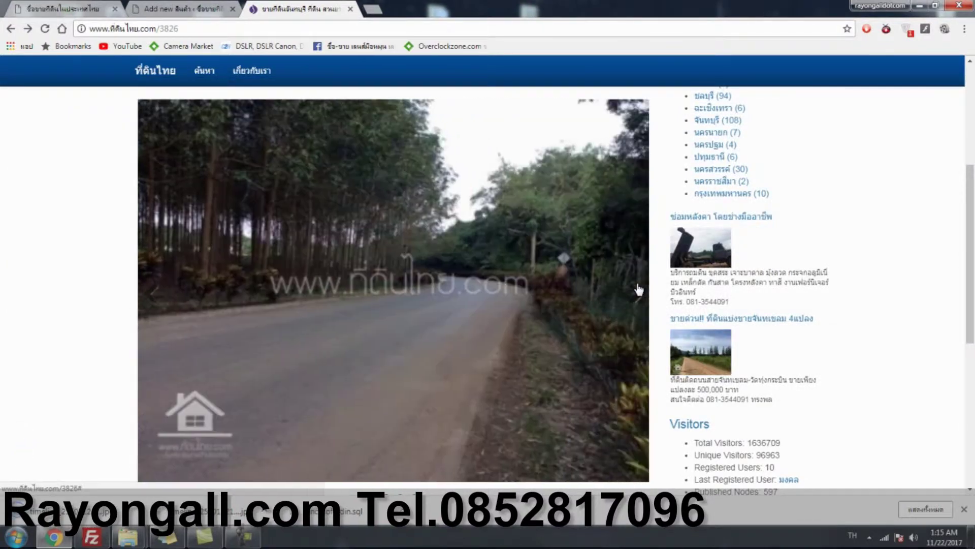
right_click(410, 233)
click(419, 250)
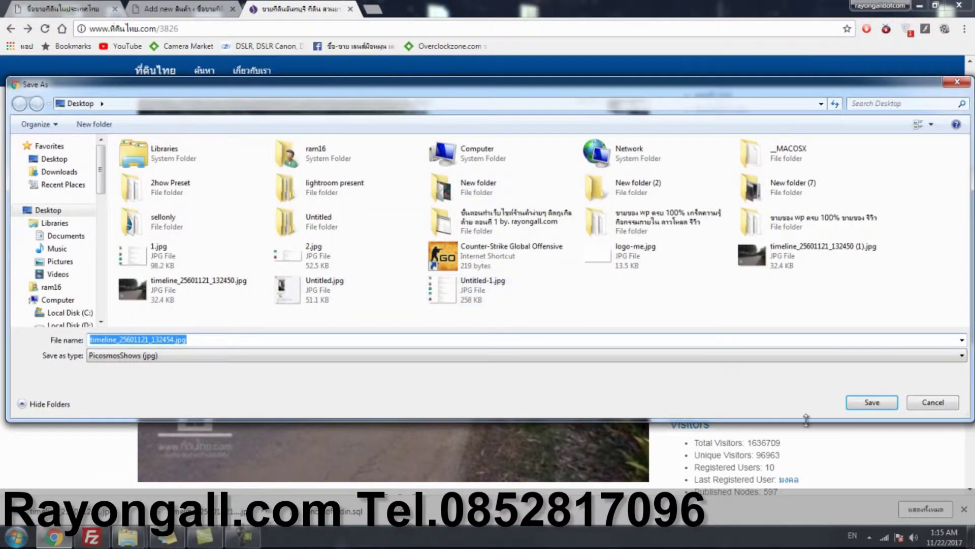
click(855, 407)
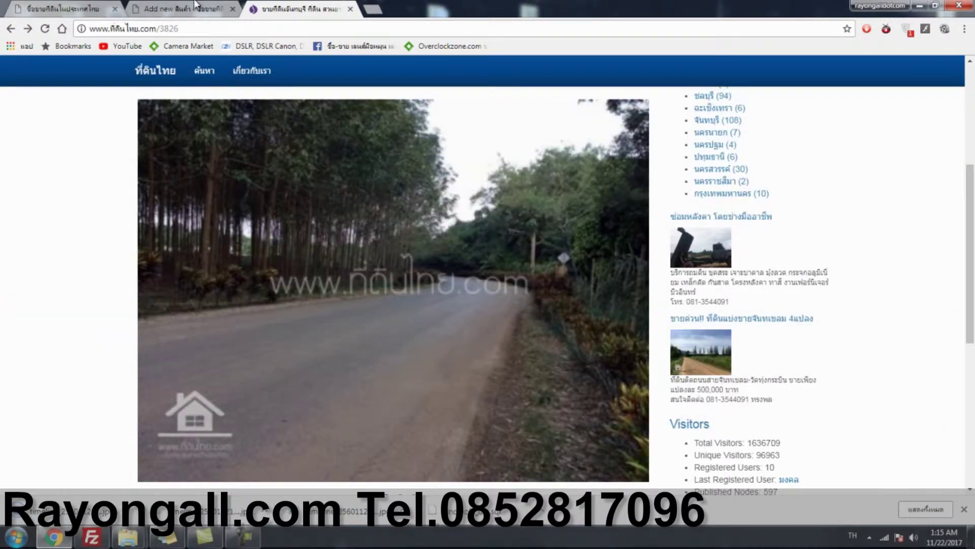
Step: Assign timeline_25601121_132450.jpg from the media library to both รูปที่ 1 and รูปที่ 2 of the new entry
click(196, 8)
click(261, 311)
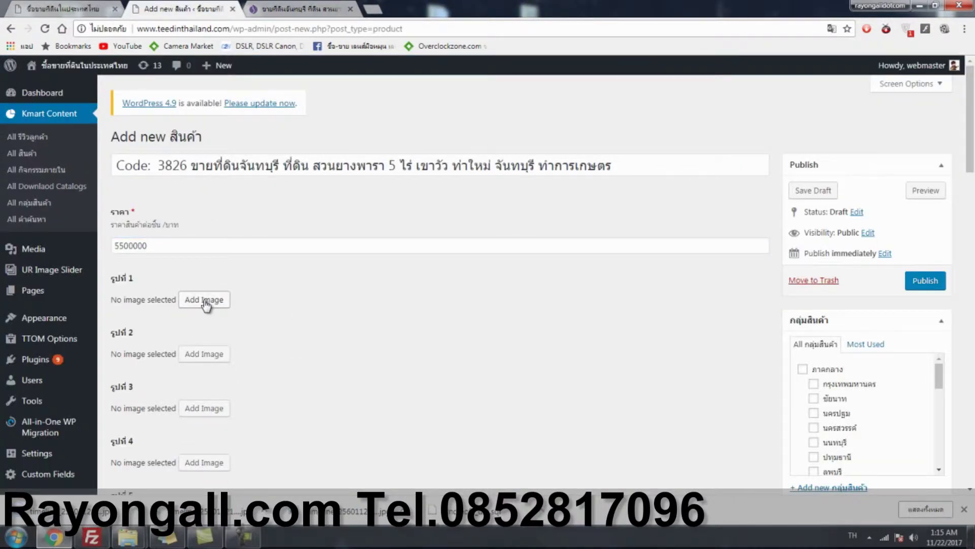
scroll(328, 356, down, 1)
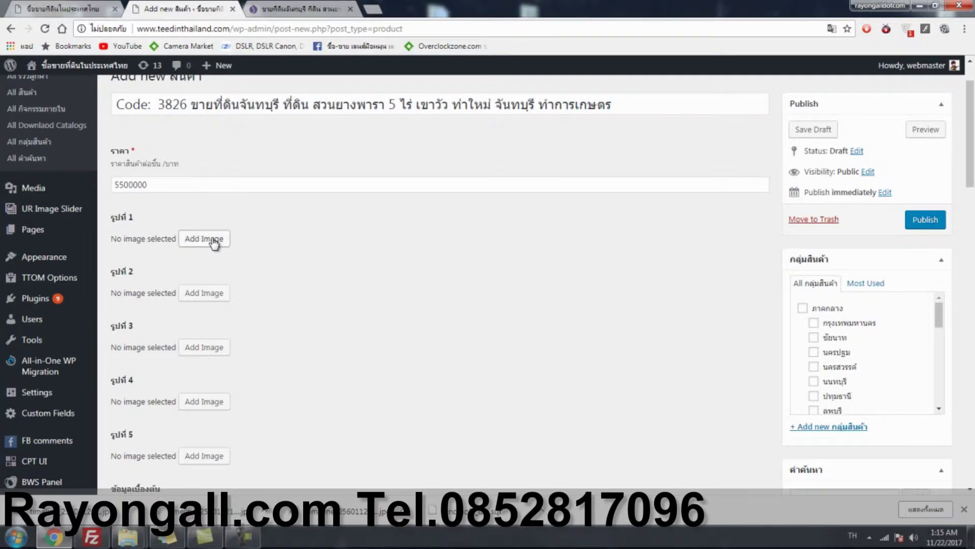
scroll(226, 361, down, 2)
scroll(223, 356, up, 3)
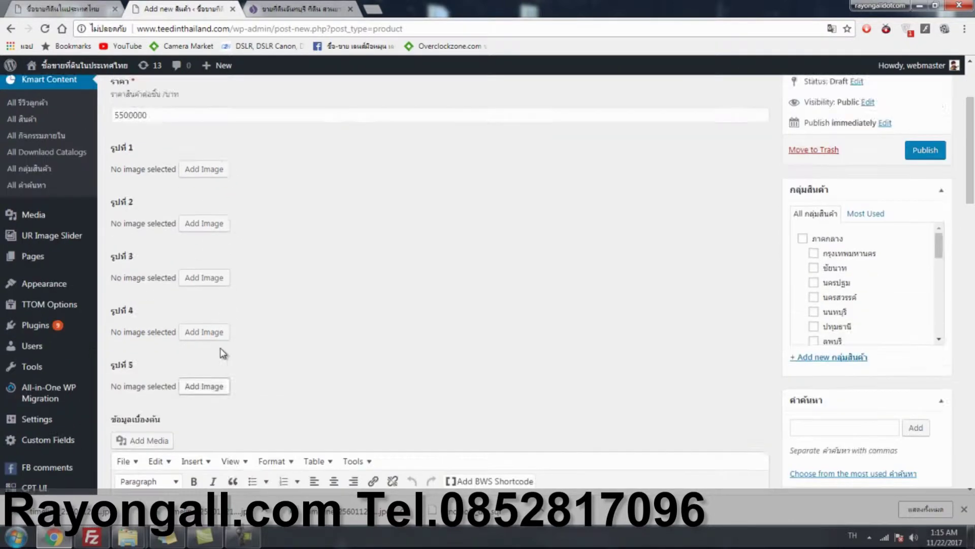
click(218, 239)
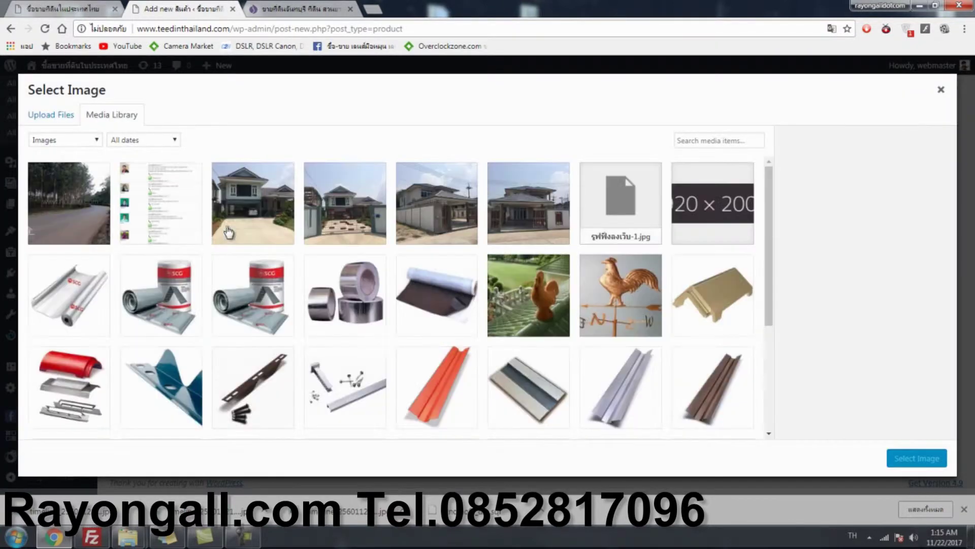
click(70, 189)
click(913, 460)
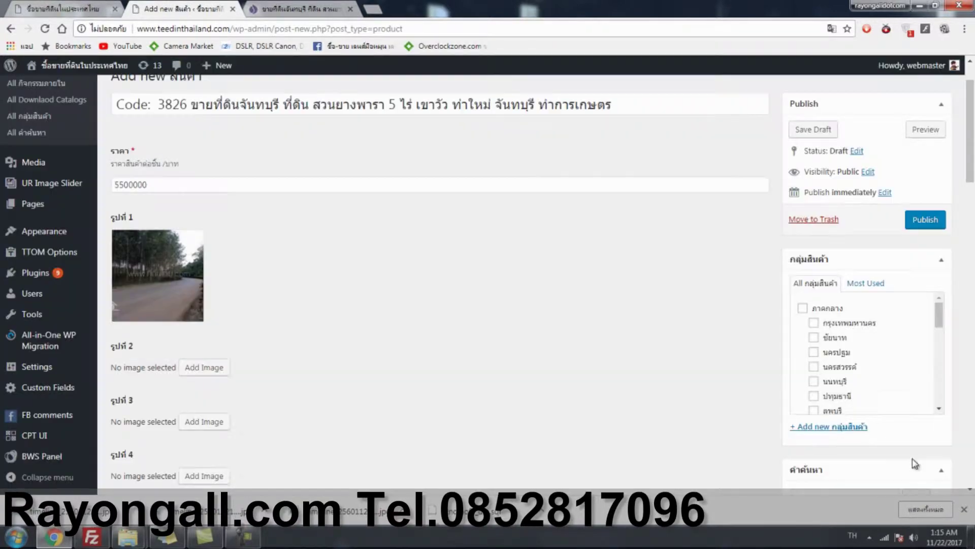
click(223, 368)
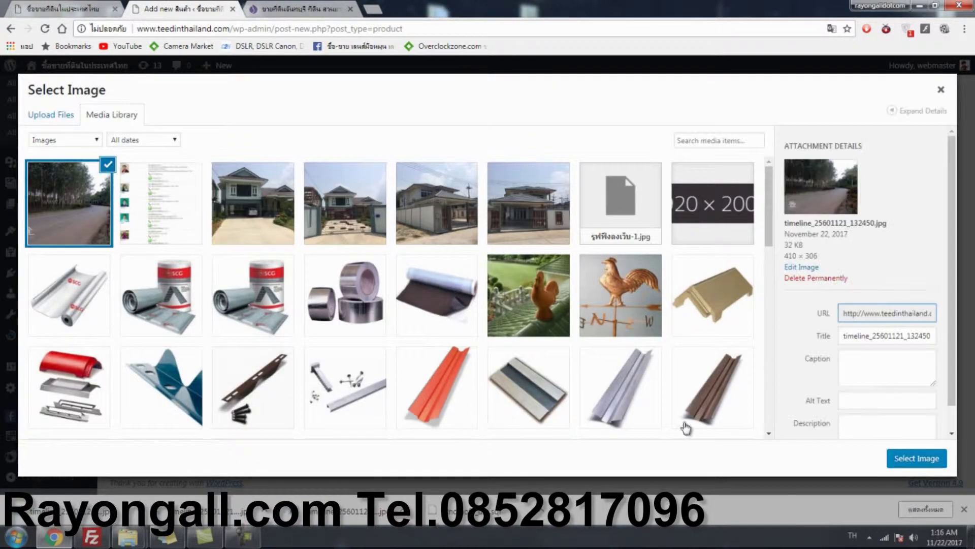
click(917, 458)
Step: Upload timeline_25601121_132454.jpg from the Desktop to the media library for รูปที่ 3
scroll(285, 351, down, 4)
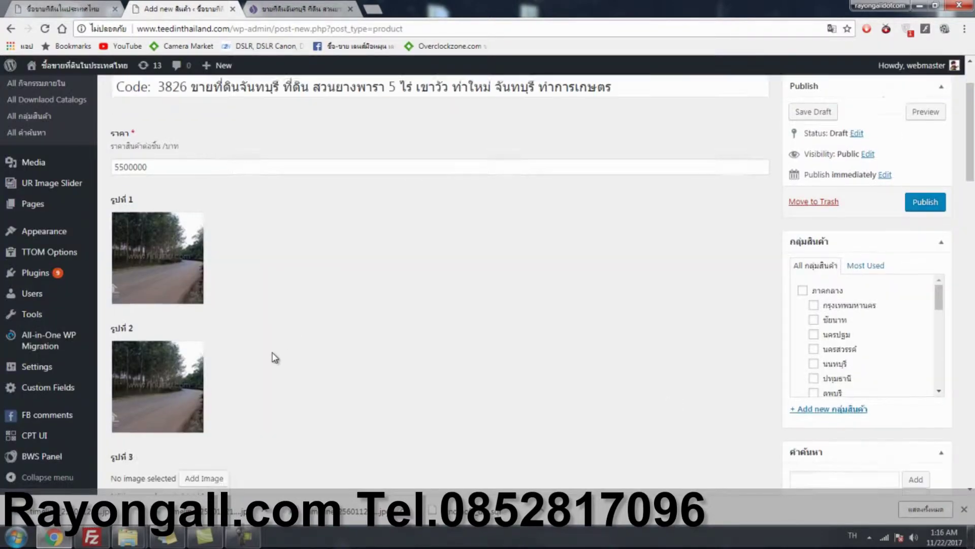
click(224, 312)
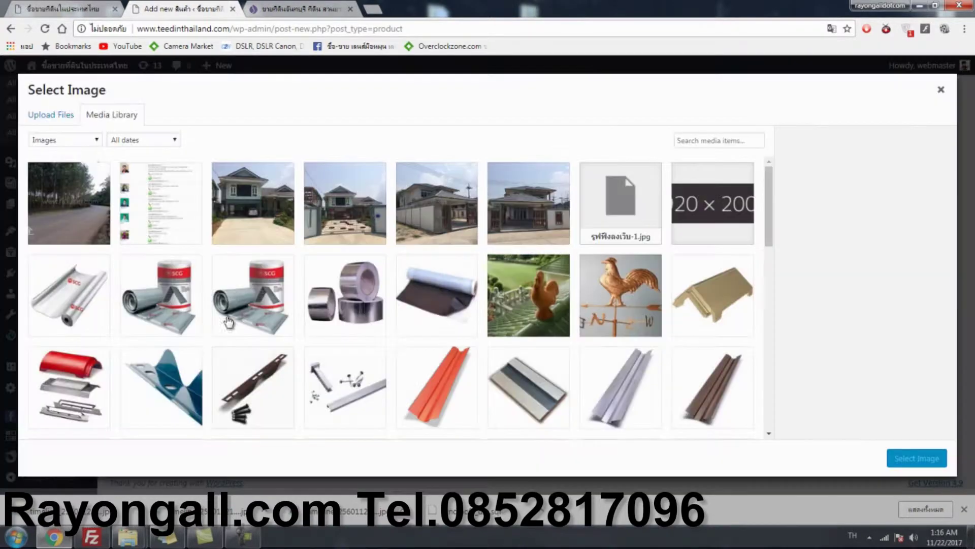
click(61, 121)
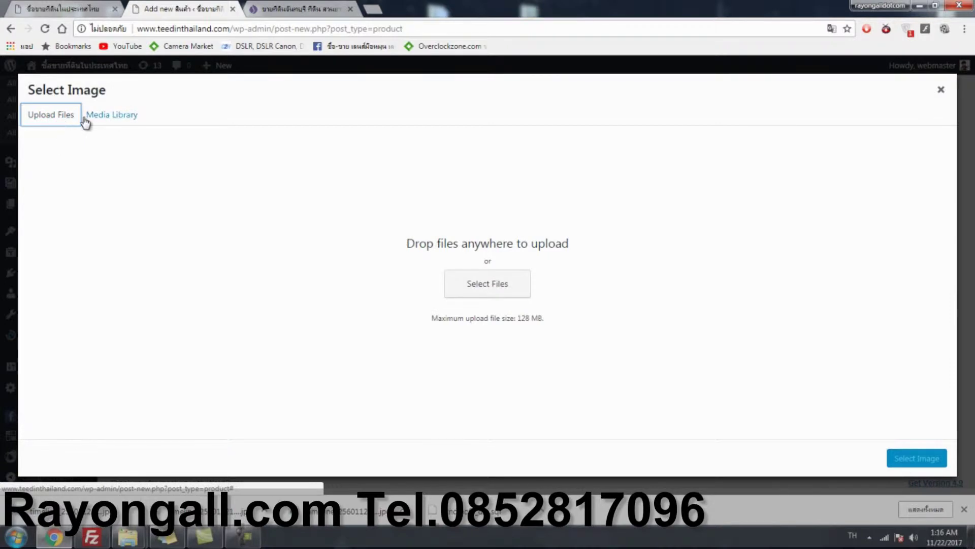
click(112, 125)
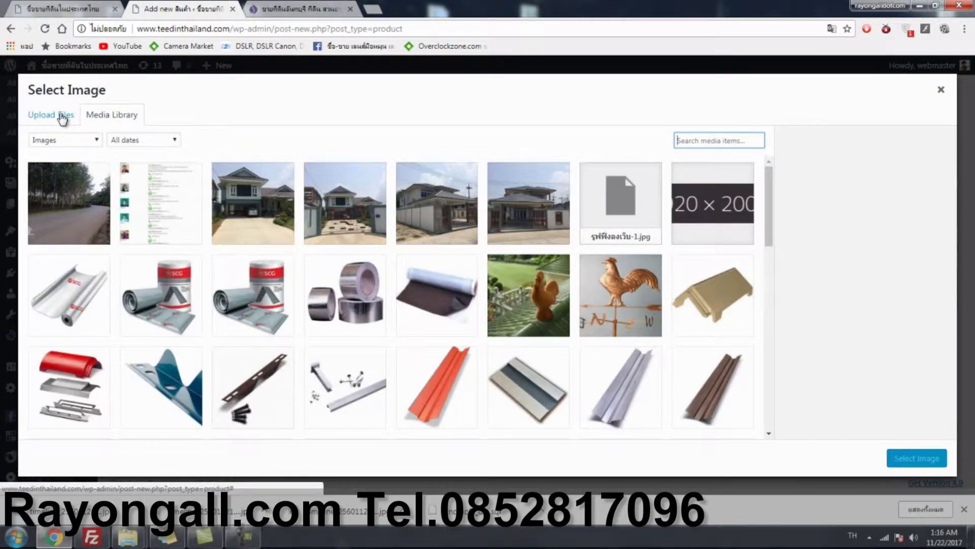
click(62, 117)
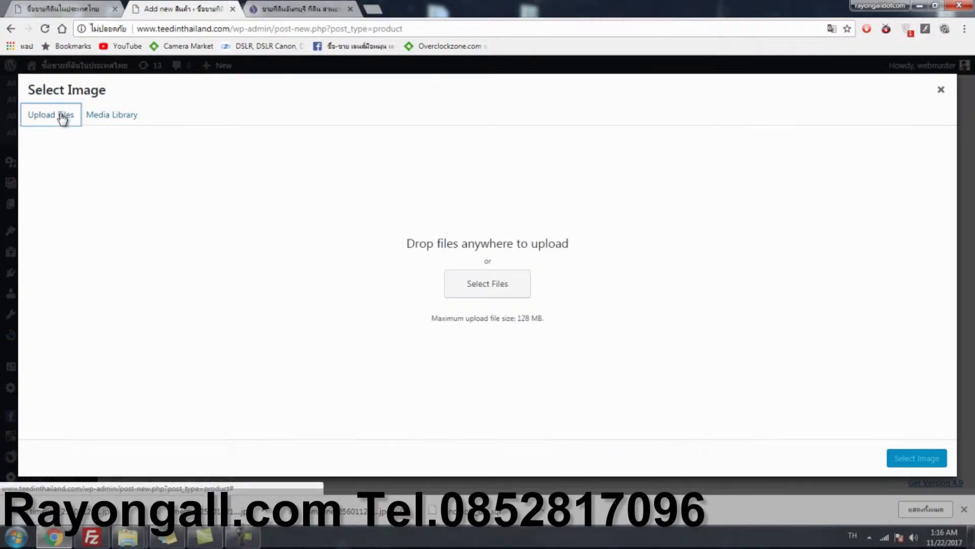
click(471, 293)
drag(400, 183, 400, 339)
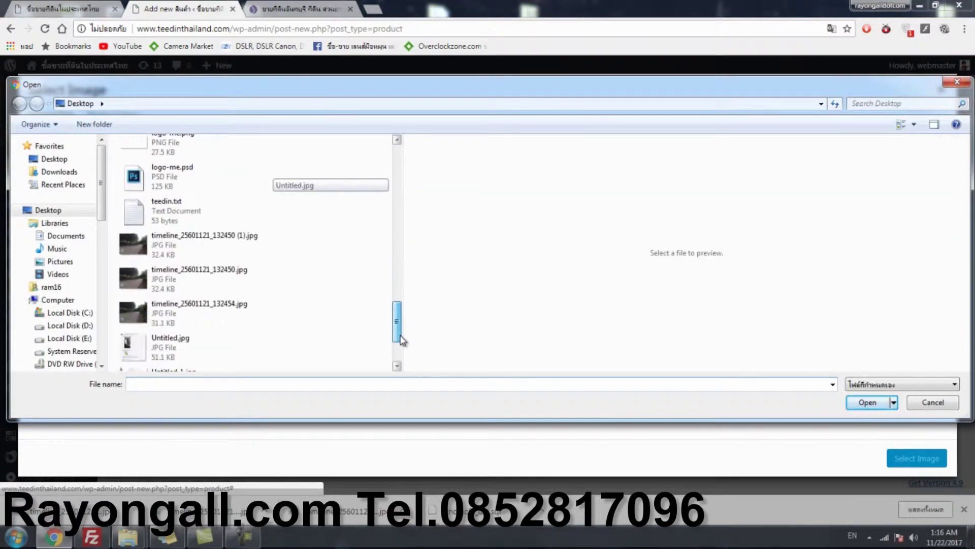
click(208, 319)
click(198, 291)
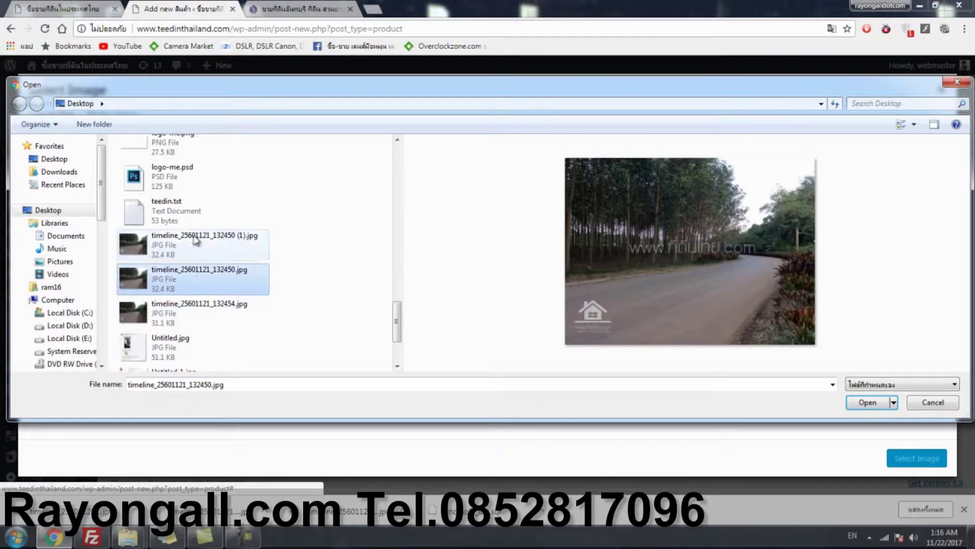
click(198, 239)
click(188, 292)
click(191, 306)
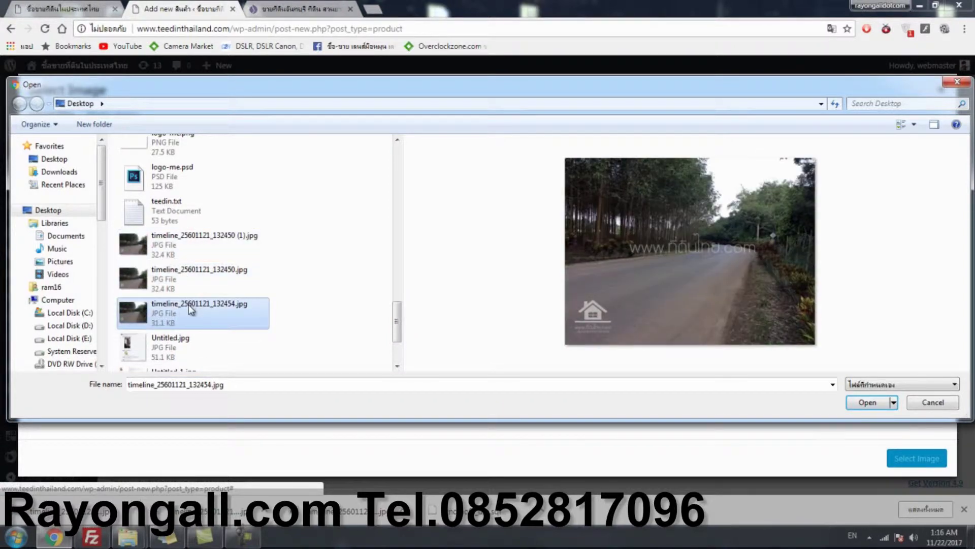
double_click(189, 305)
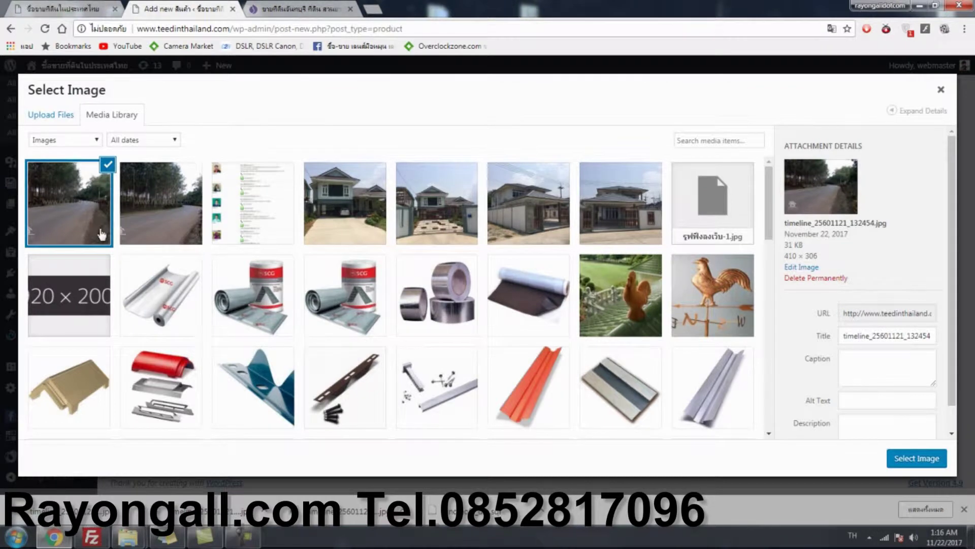
Step: Set timeline_25601121_132454.jpg as รูปที่ 3 and assign the entry to the จันทบุรี category under ภาคตะวันออก
click(914, 457)
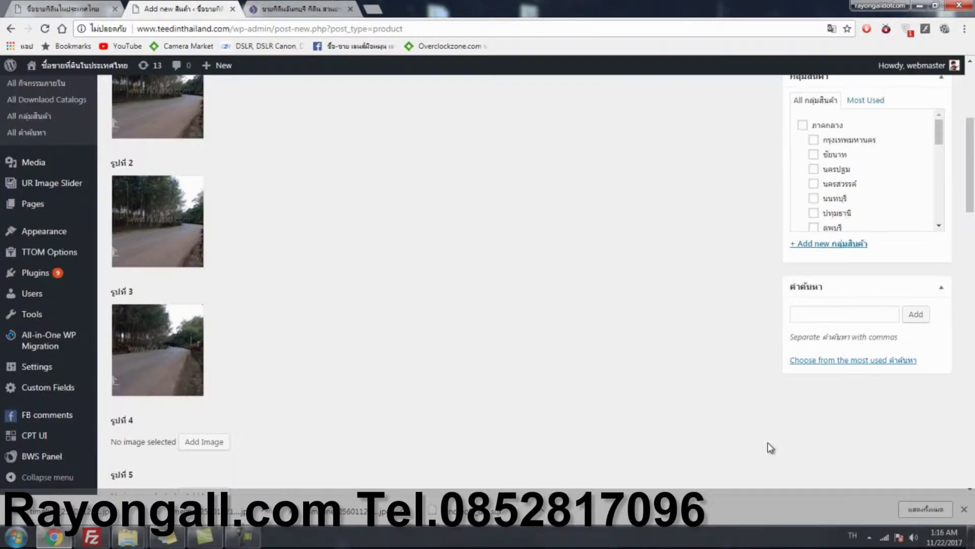
scroll(369, 344, up, 3)
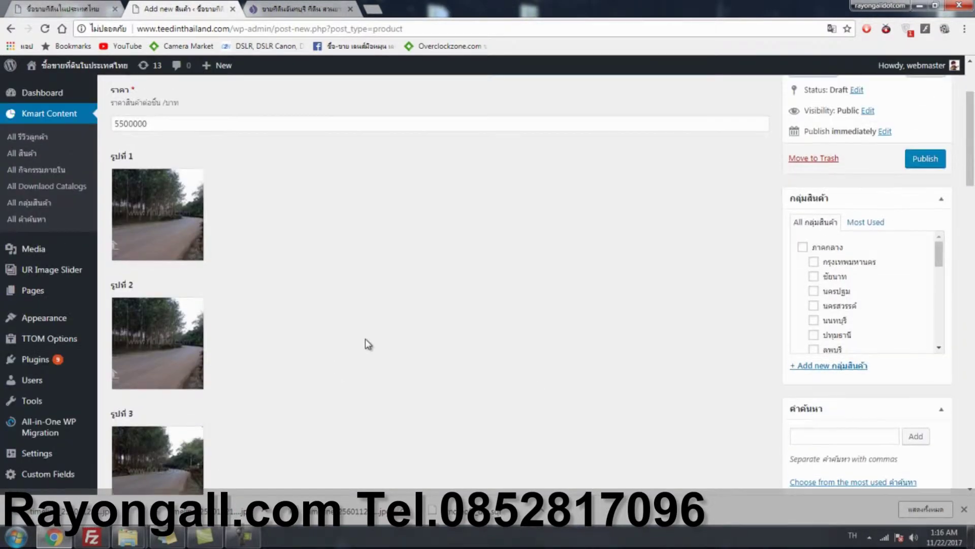
drag(938, 265, 939, 306)
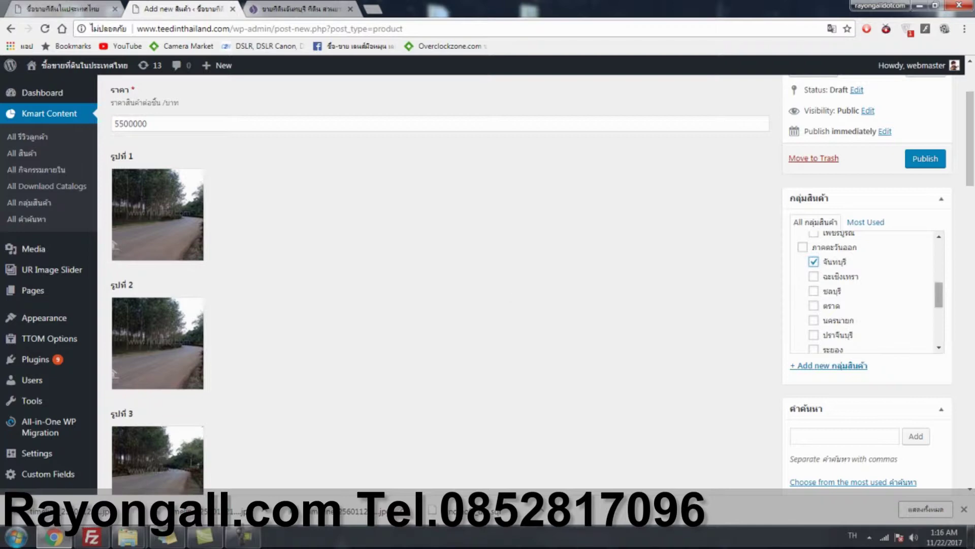
Step: Copy the full รายละเอียด paragraph from the source listing into the ข้อมูลเบื้องต้น editor of the new entry
scroll(971, 211, down, 3)
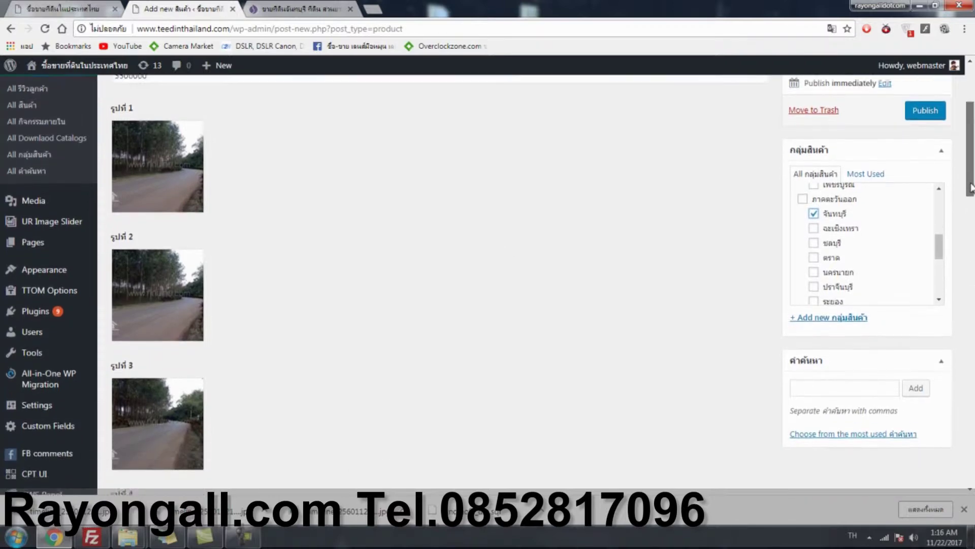
scroll(971, 209, down, 7)
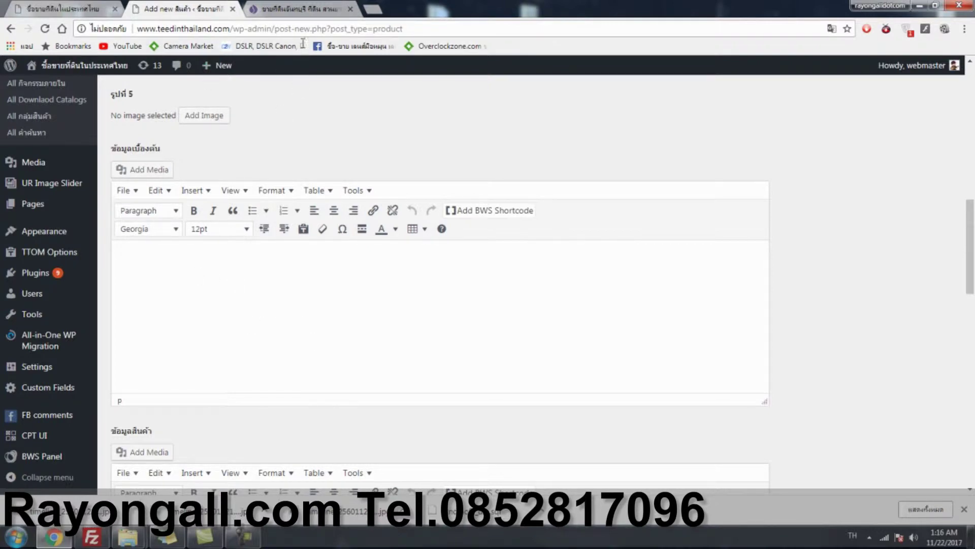
click(303, 9)
scroll(77, 167, up, 4)
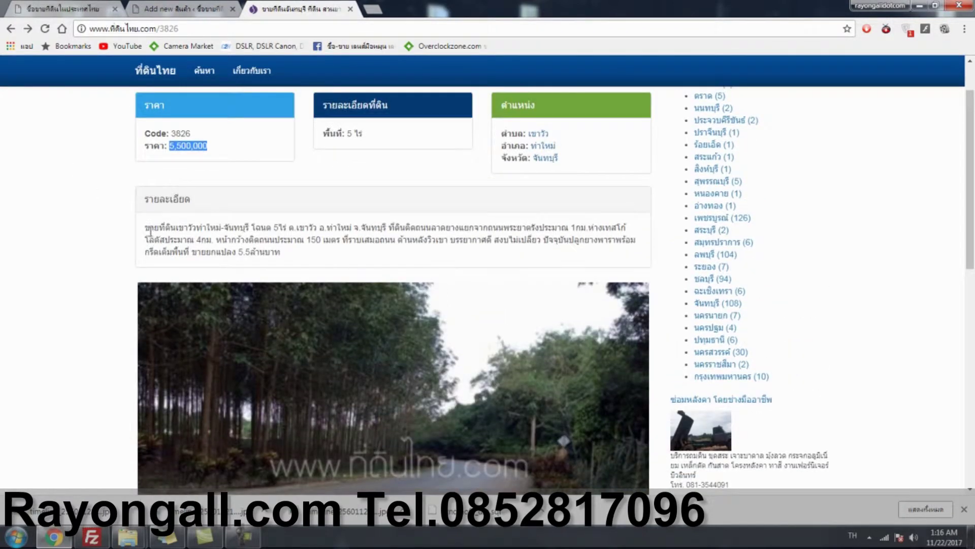
drag(151, 231, 294, 252)
key(ctrl+c)
click(167, 4)
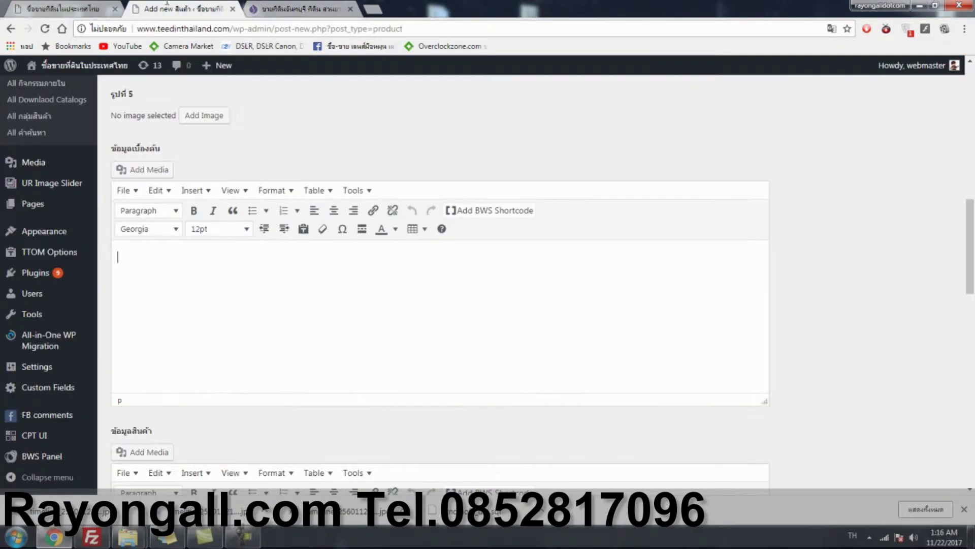
key(ctrl+v)
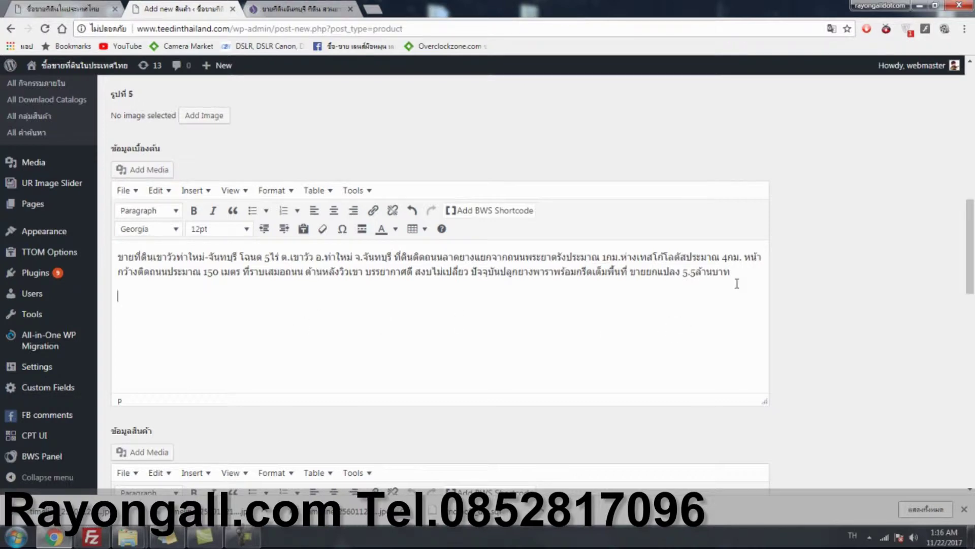
Step: Review the ข้อมูลสินค้า and รายละเอียด editors and the remaining fields of the new entry
scroll(317, 324, down, 5)
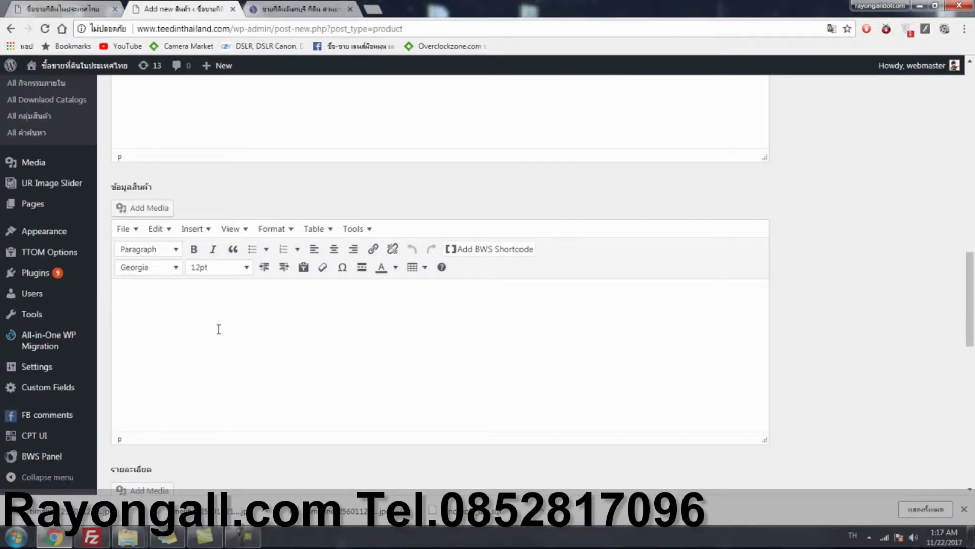
scroll(240, 322, down, 6)
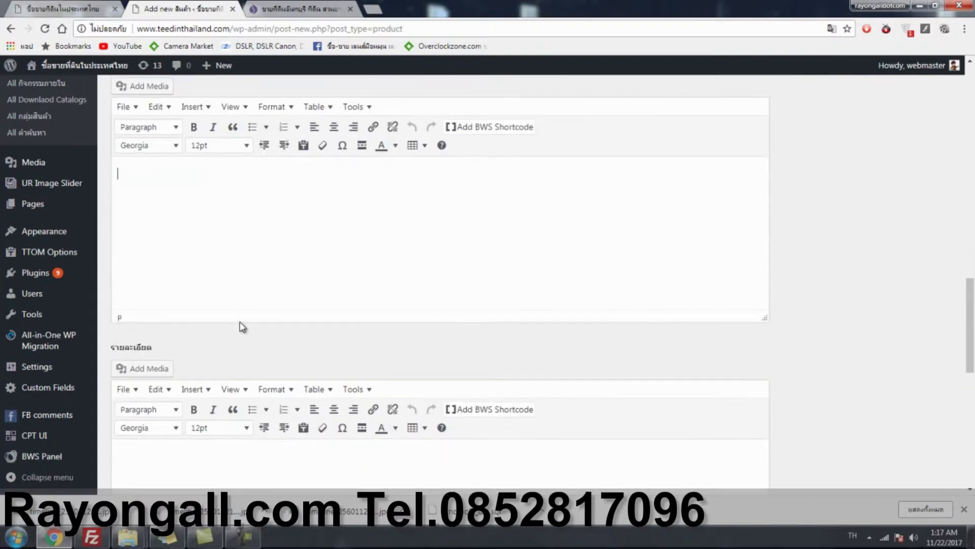
click(245, 340)
scroll(246, 340, up, 5)
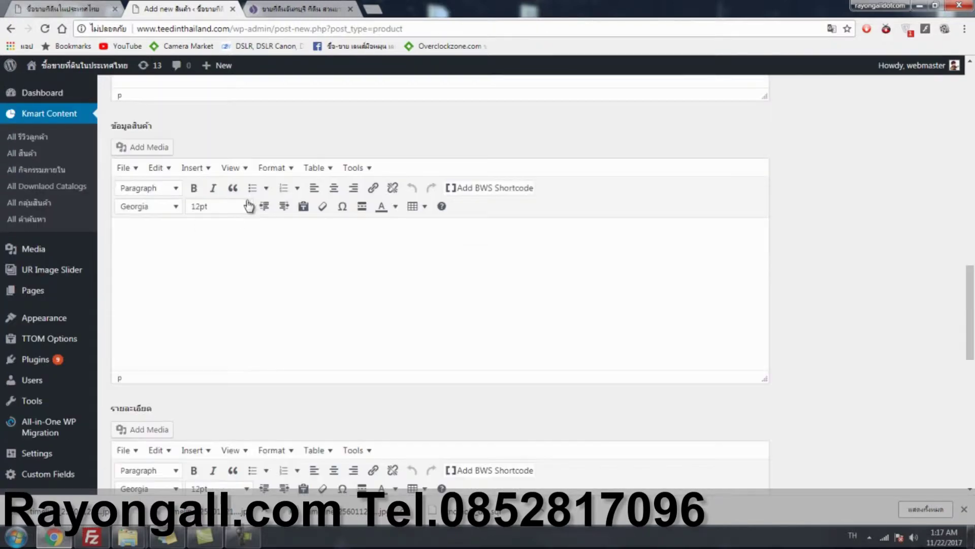
scroll(266, 257, down, 4)
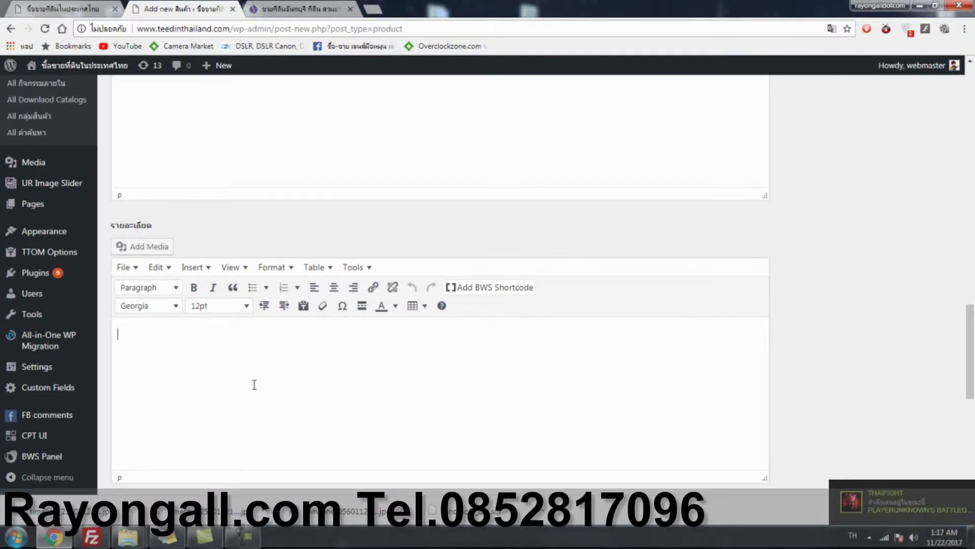
scroll(242, 374, down, 4)
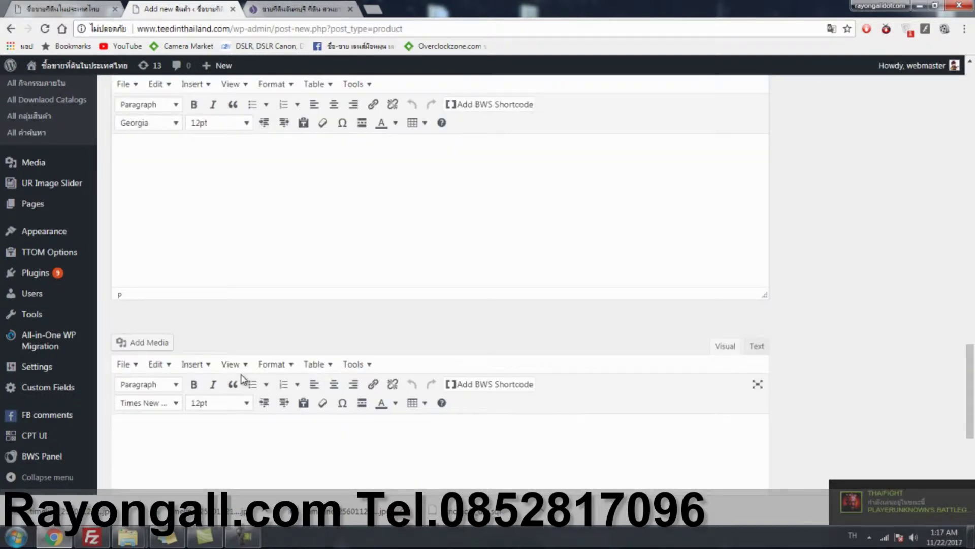
scroll(242, 374, up, 8)
scroll(241, 375, up, 4)
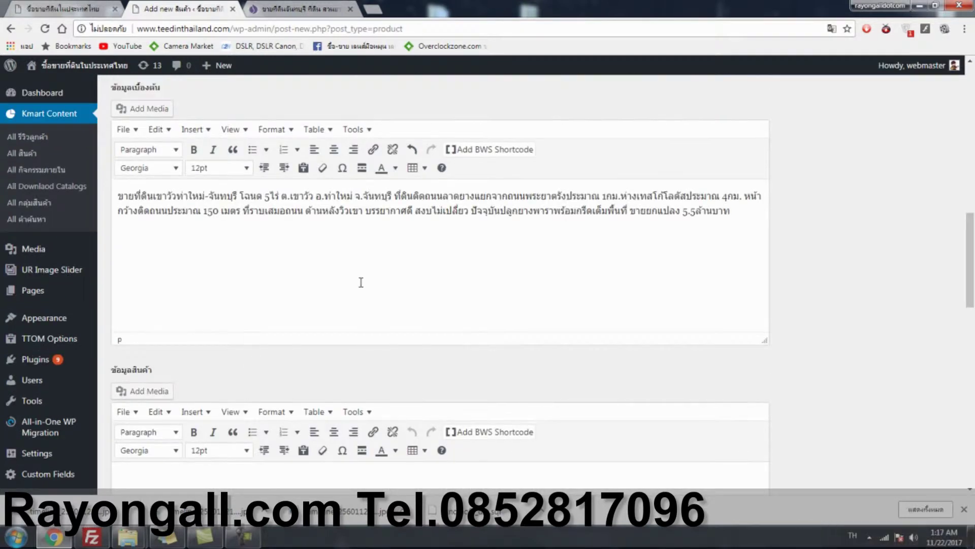
scroll(361, 283, up, 3)
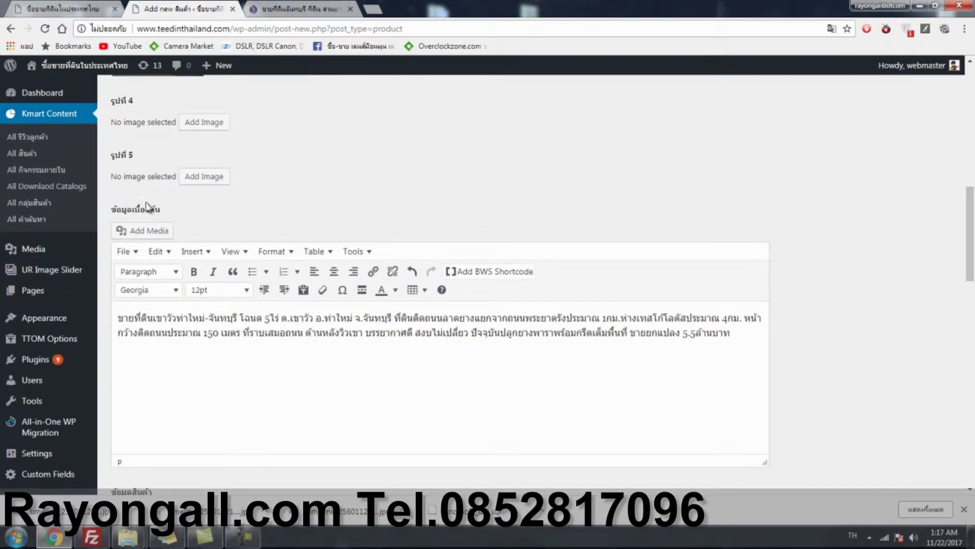
Step: Publish the new entry and reload the teedinthailand.com home page
scroll(712, 261, up, 9)
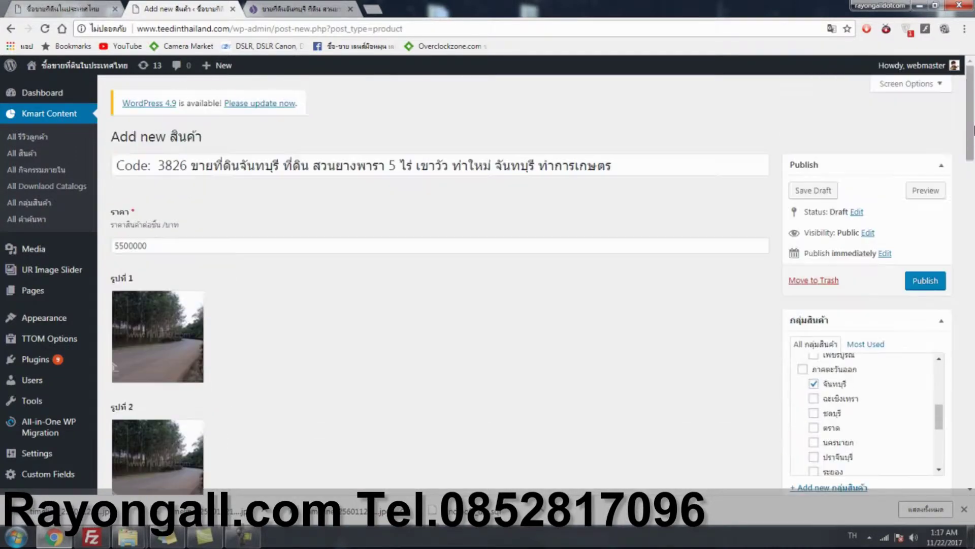
click(925, 280)
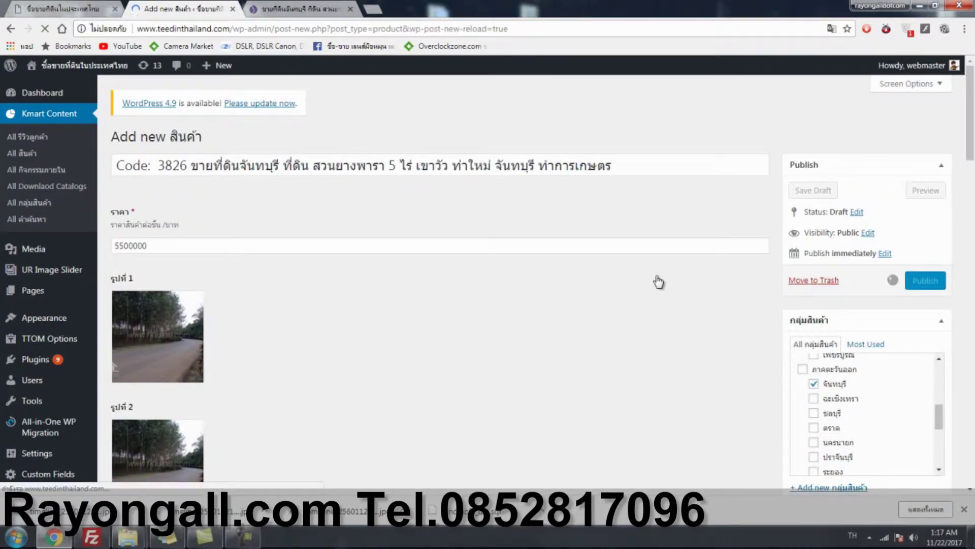
click(61, 9)
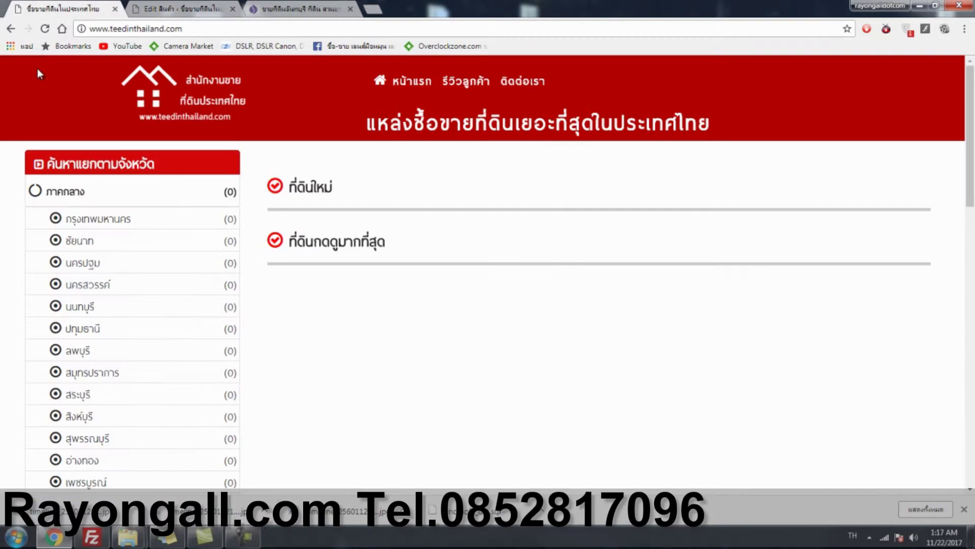
click(45, 31)
Step: Browse the จันทบุรี province category on the site and open the details of the Code: 3826 listing
scroll(20, 219, down, 5)
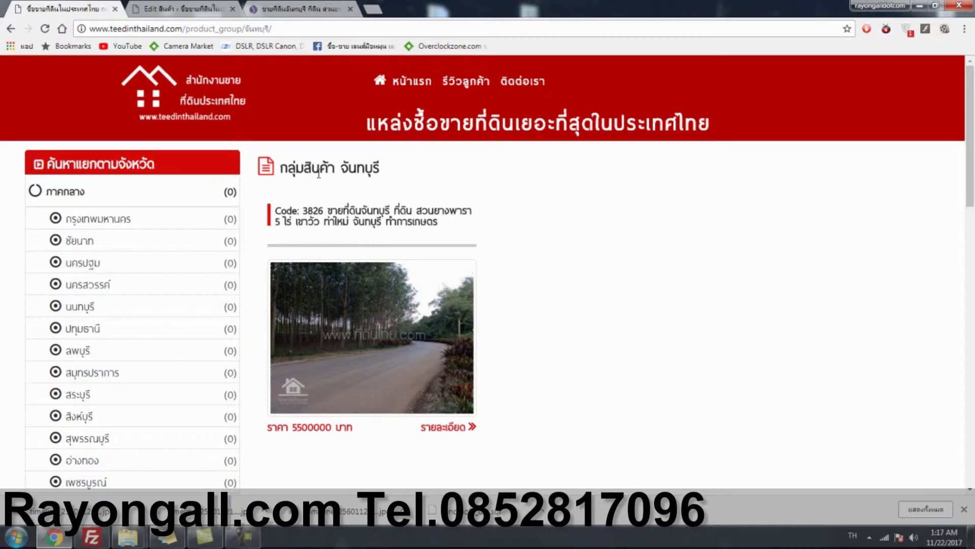
drag(308, 173, 358, 170)
click(368, 167)
scroll(560, 361, down, 1)
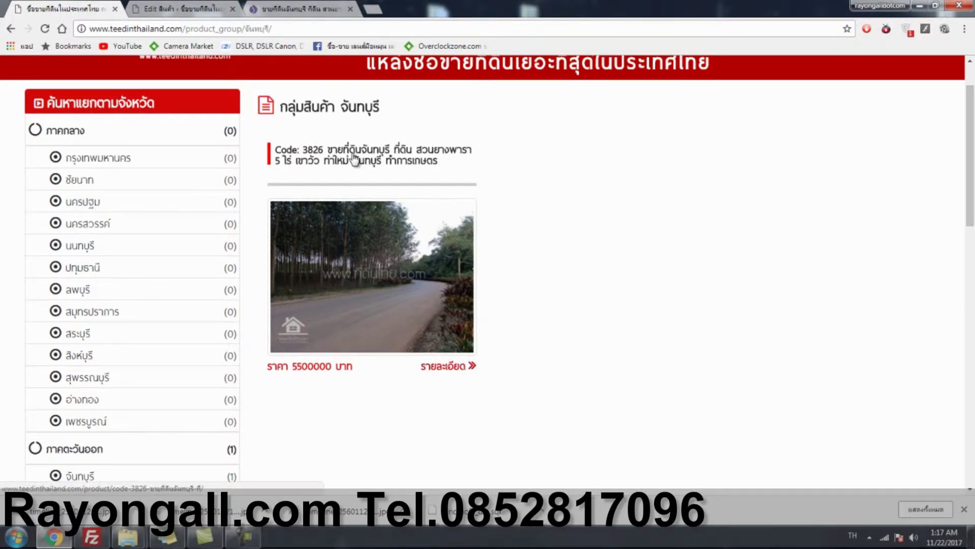
click(449, 366)
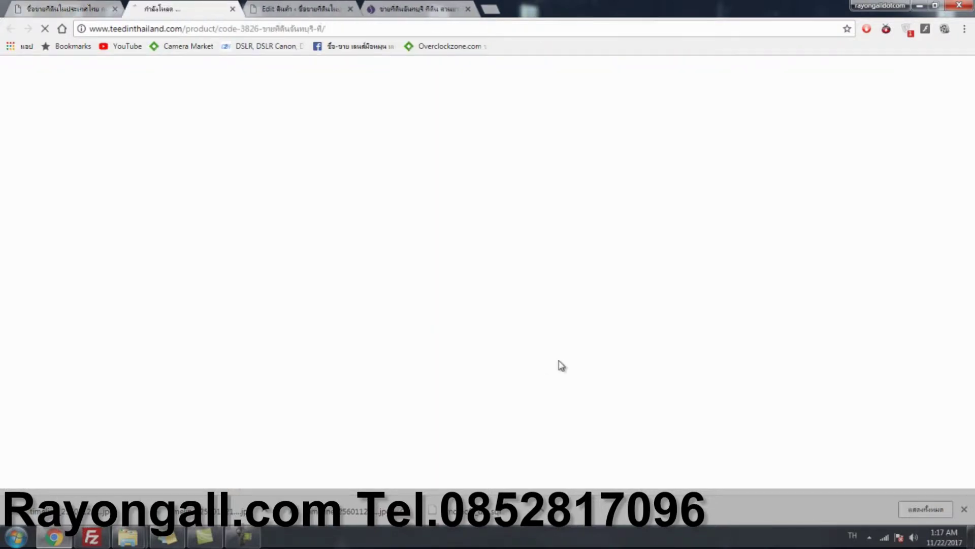
Step: Compare the description on the published listing page with the ข้อมูลเบื้องต้น field of the entry being edited
scroll(499, 334, down, 2)
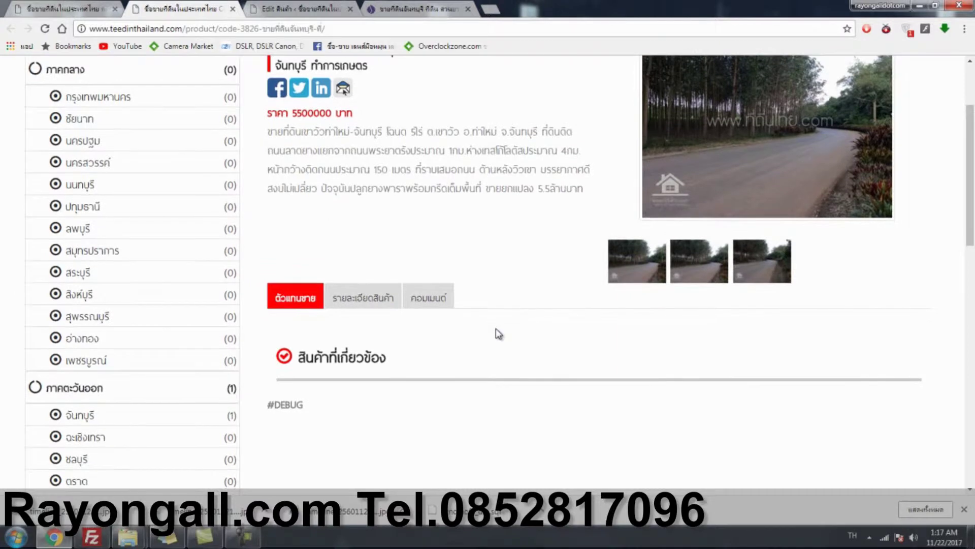
scroll(499, 333, up, 2)
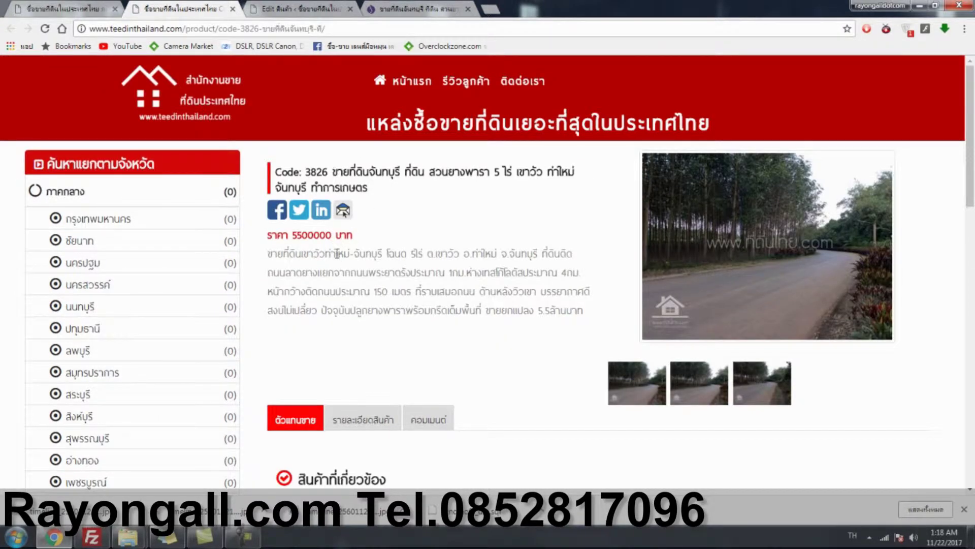
drag(269, 253, 531, 342)
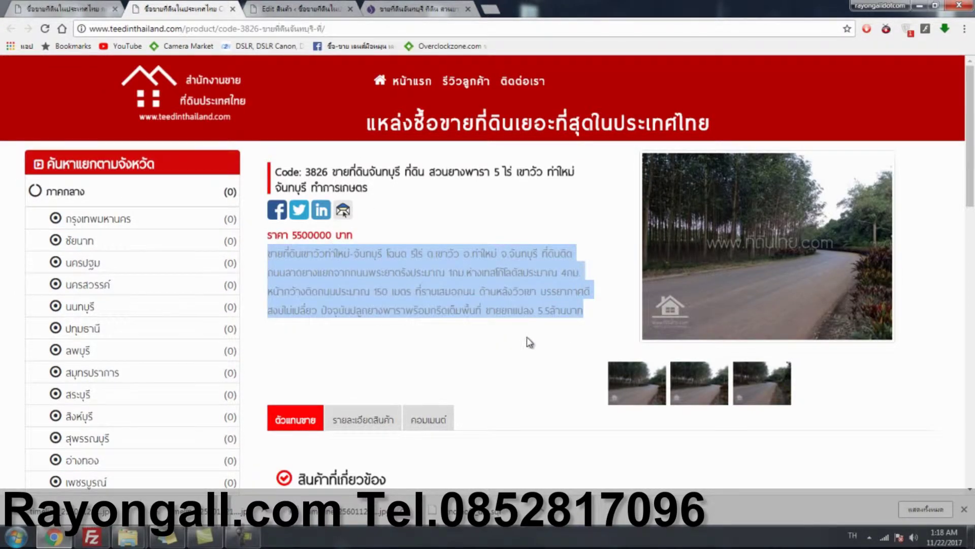
click(530, 342)
drag(270, 260, 613, 317)
key(ctrl+shift+Tab)
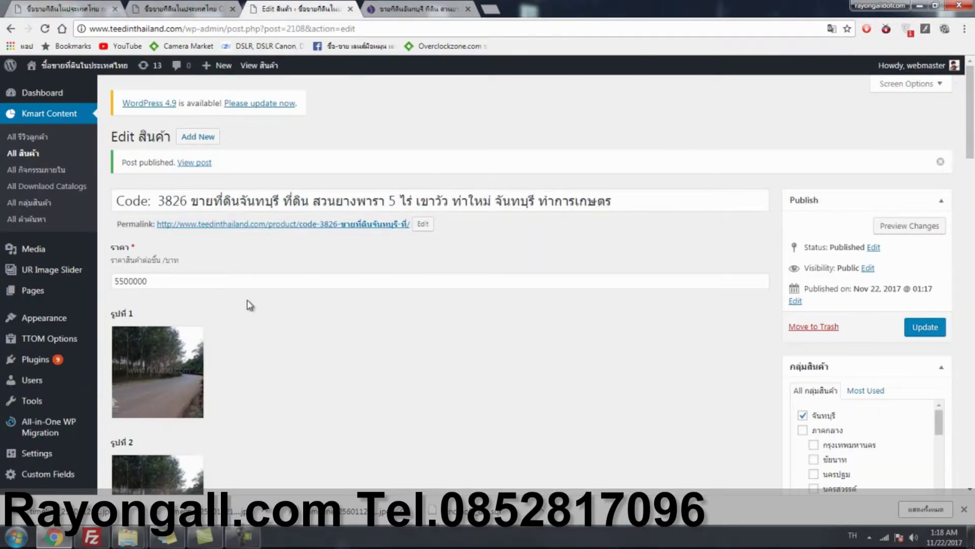
scroll(248, 305, down, 15)
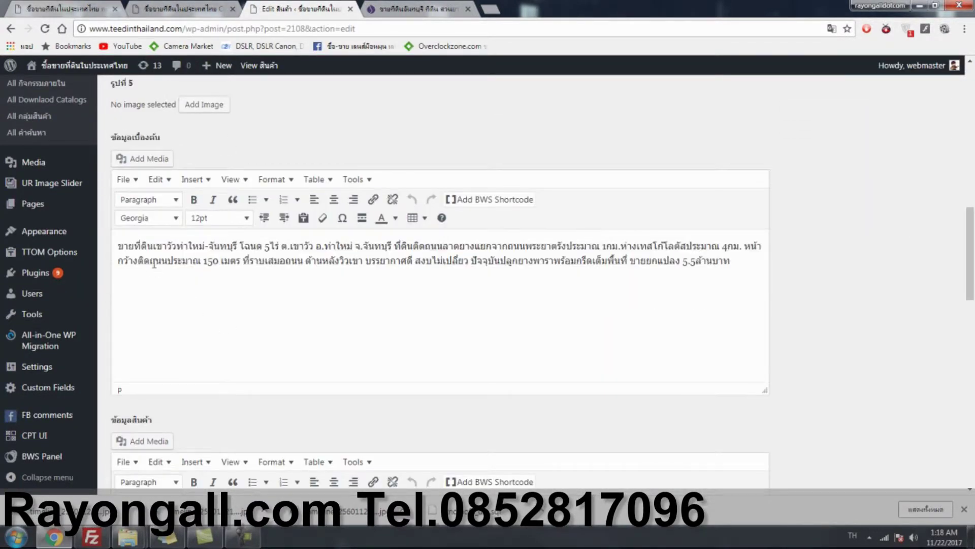
click(215, 7)
click(317, 327)
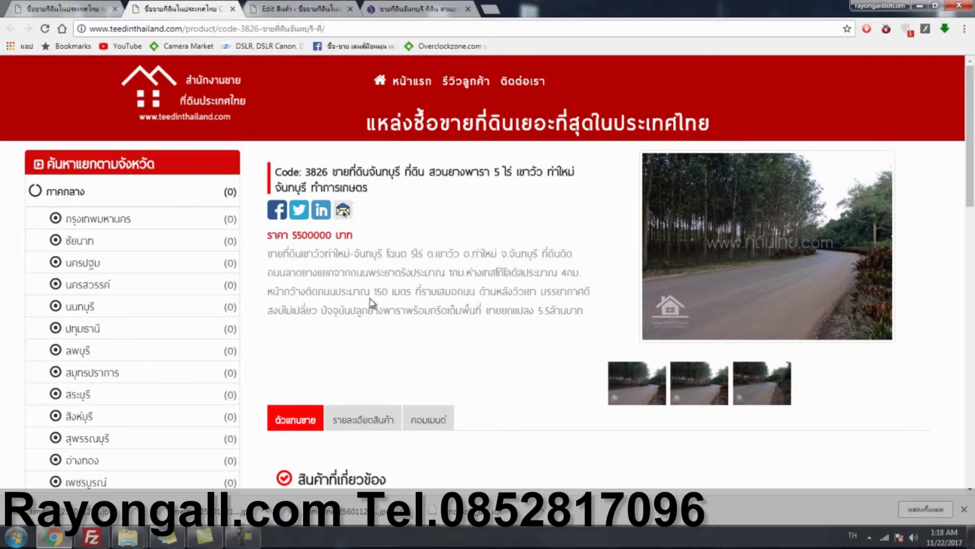
scroll(449, 305, down, 1)
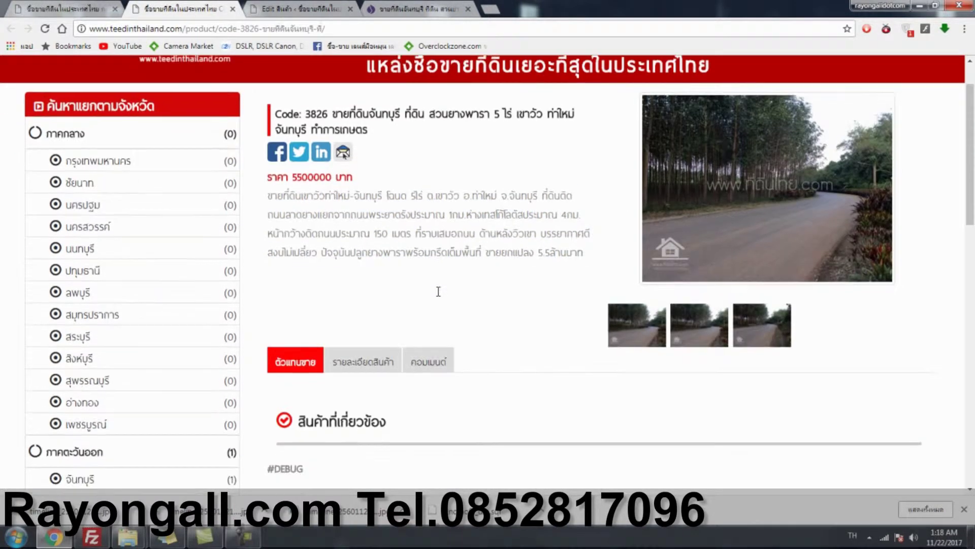
Step: Enter the test text กดกดกหดก in the entry's ข้อมูลสินค้า editor and update the published entry
click(322, 7)
scroll(217, 352, down, 4)
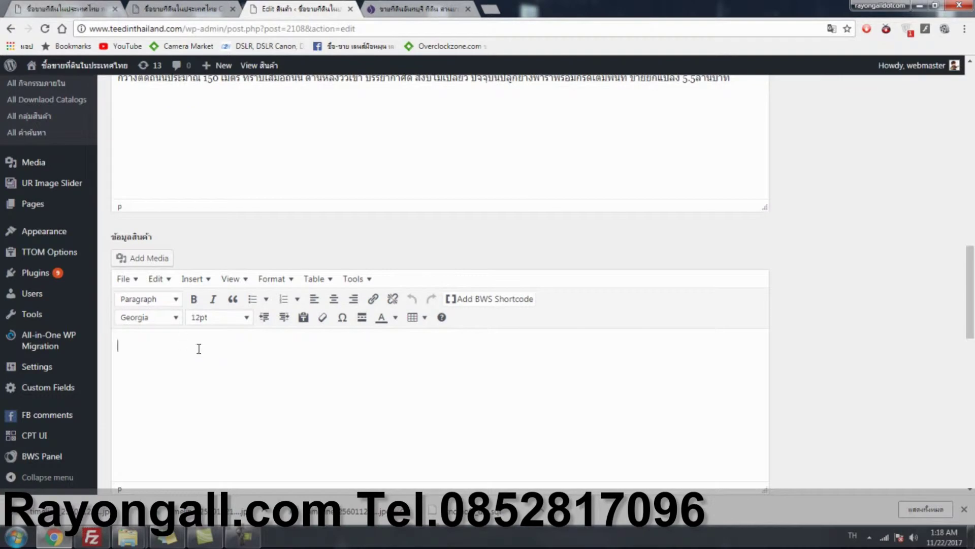
click(199, 367)
text(รายละเอียด)
drag(971, 305, 974, 203)
scroll(974, 203, up, 5)
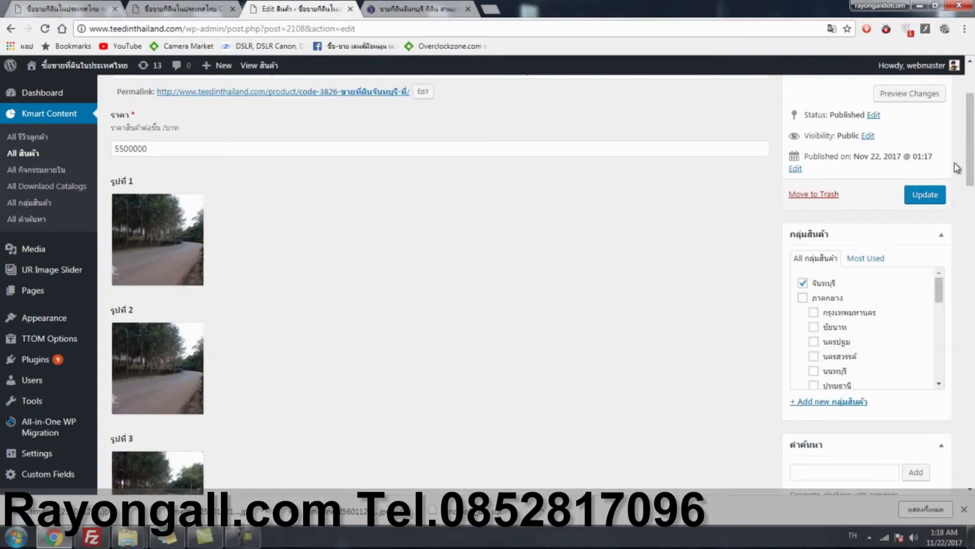
click(925, 194)
Step: Check the ตัวแทนขาย, รายละเอียดสินค้า and คอมเมนต์ sections of the published listing, including its comment form
click(201, 7)
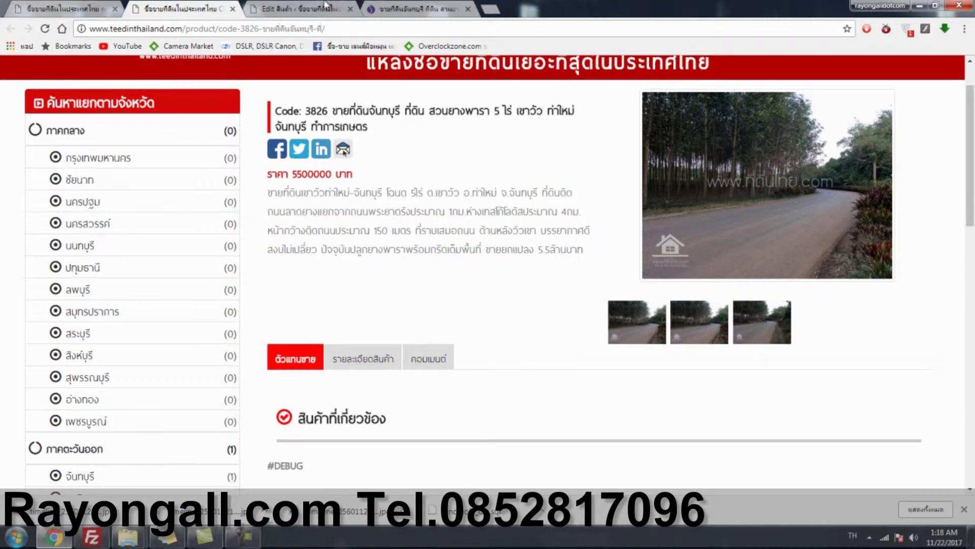
scroll(370, 215, down, 1)
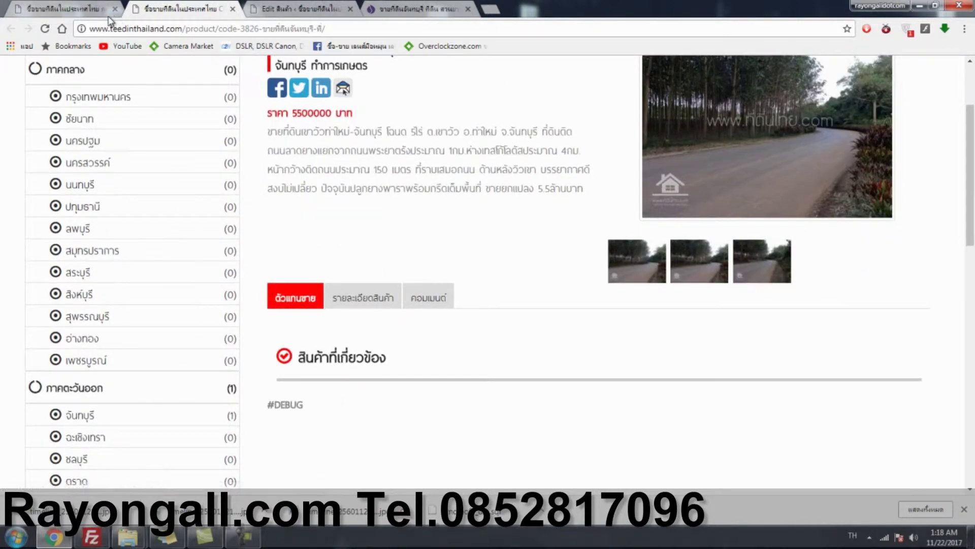
click(386, 297)
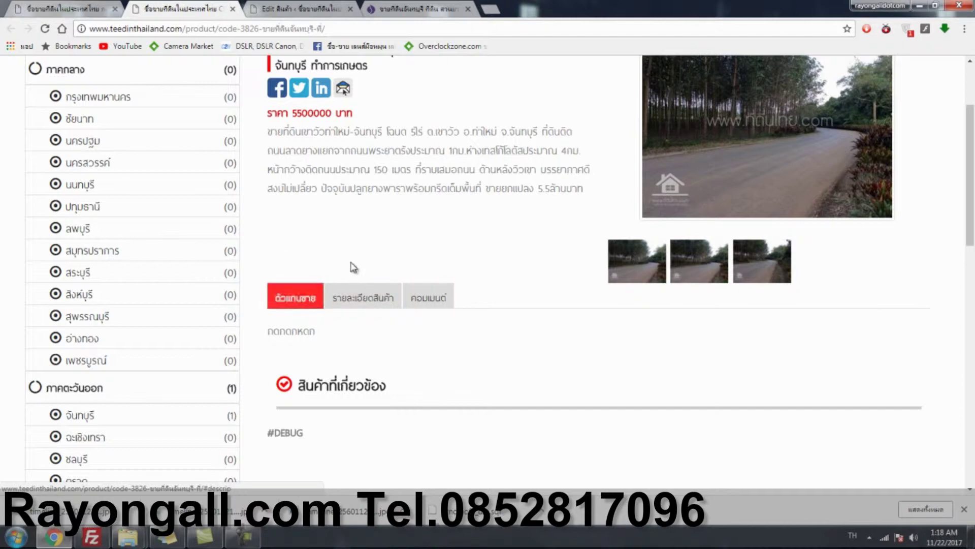
click(360, 299)
click(447, 302)
scroll(464, 355, down, 3)
click(418, 283)
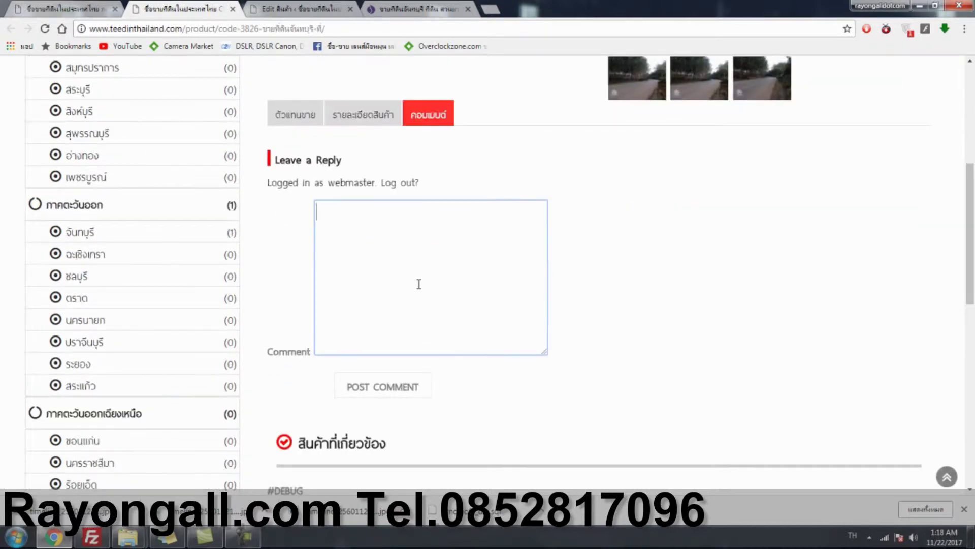
scroll(402, 318, down, 1)
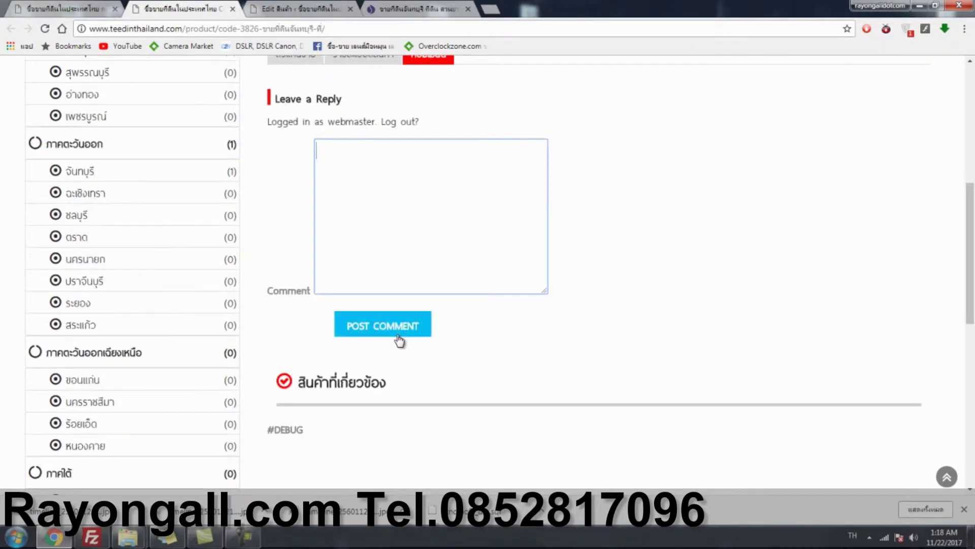
Step: Compare the content of the ตัวแทนขาย, รายละเอียดสินค้า and คอมเมนต์ sections with the summary on the published Code: 3826 listing
scroll(397, 330, up, 2)
click(434, 184)
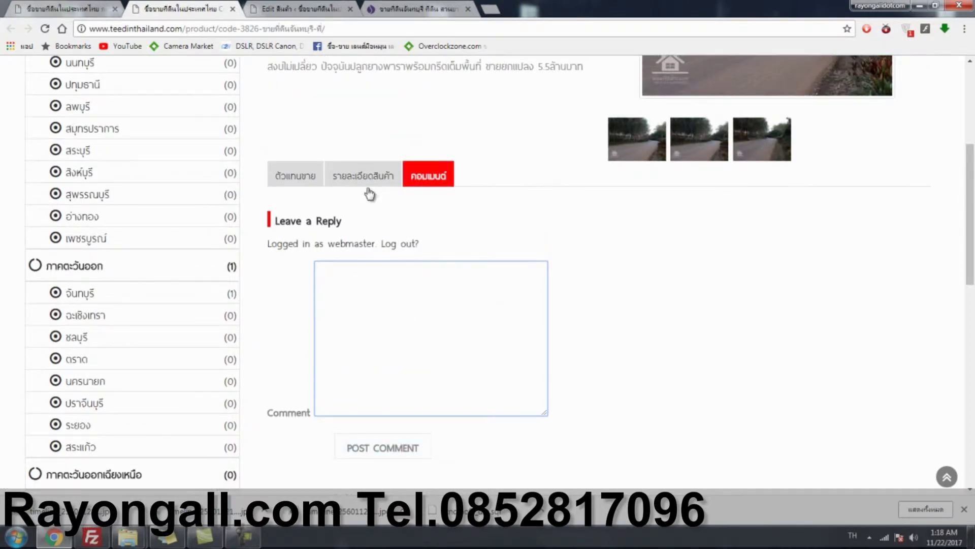
click(320, 182)
click(440, 181)
click(312, 181)
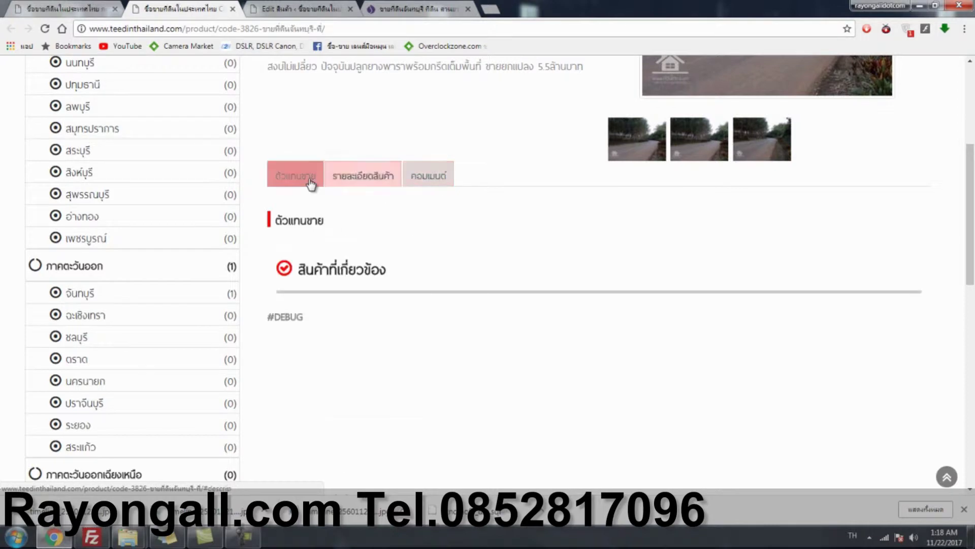
scroll(369, 226, up, 3)
scroll(368, 225, up, 2)
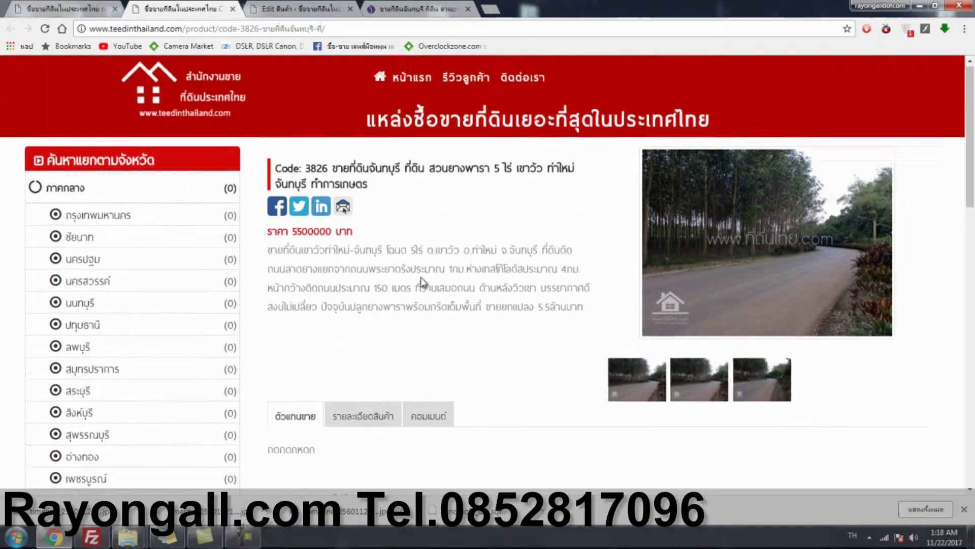
scroll(416, 282, down, 2)
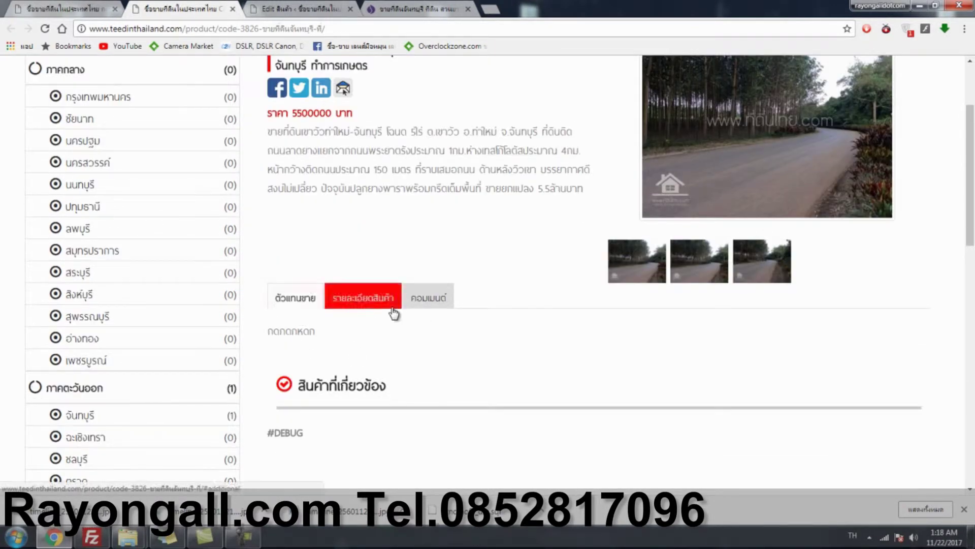
click(418, 300)
click(307, 298)
Step: Copy the whole ตัวแทนขาย agent block, with photo and contact details, from the original listing on ที่ดินไทย.com
click(326, 6)
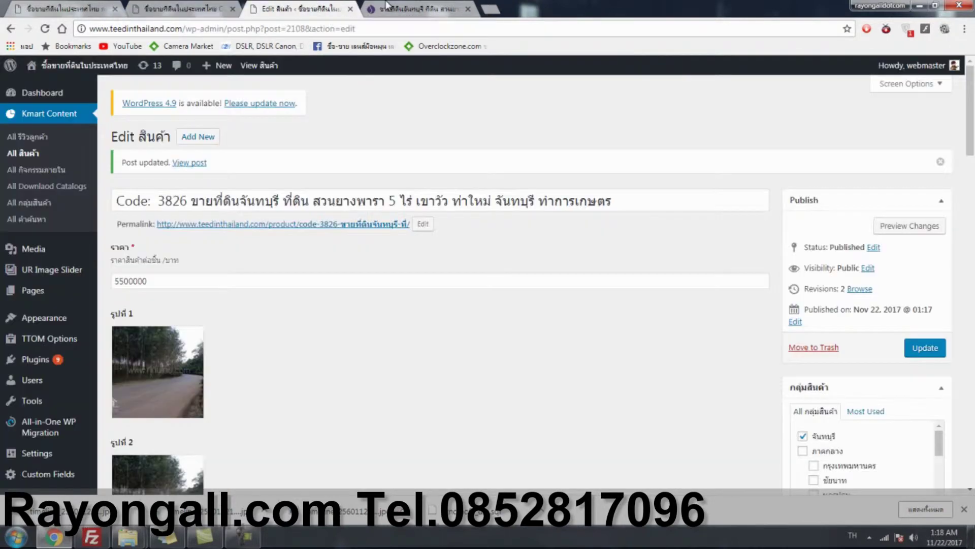
click(389, 7)
scroll(59, 239, down, 3)
scroll(58, 239, down, 5)
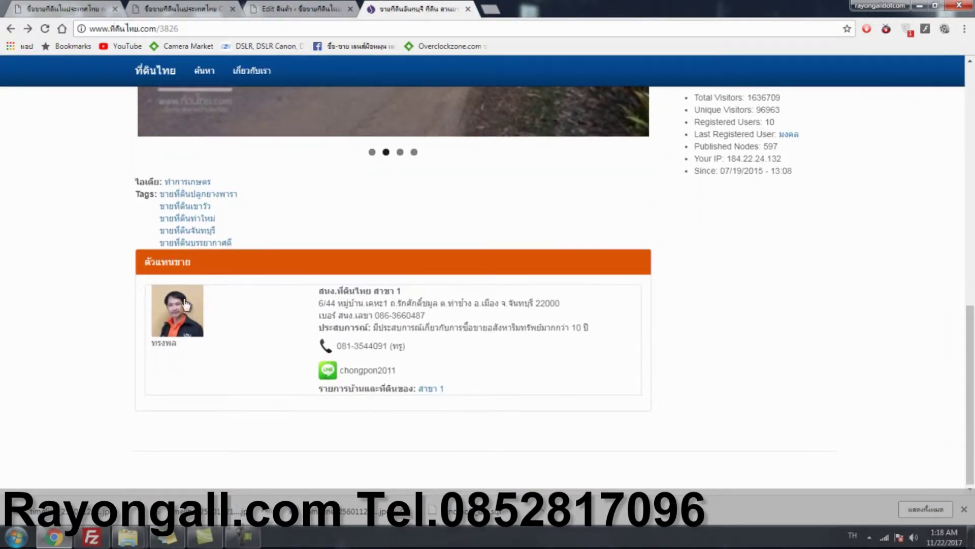
drag(311, 314, 500, 387)
key(ctrl+c)
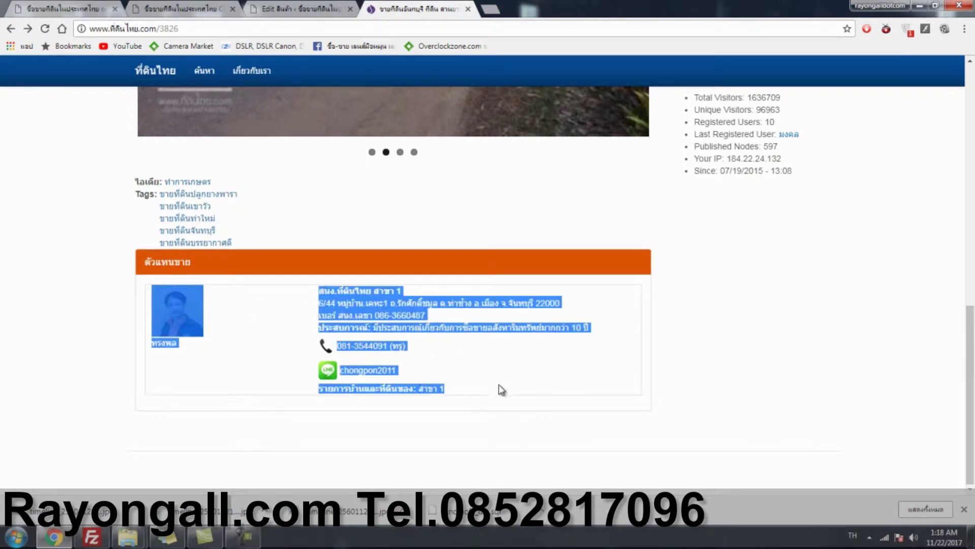
Step: Replace the test text in the entry's ข้อมูลสินค้า editor with the copied agent block and update the entry
click(183, 7)
scroll(356, 315, down, 4)
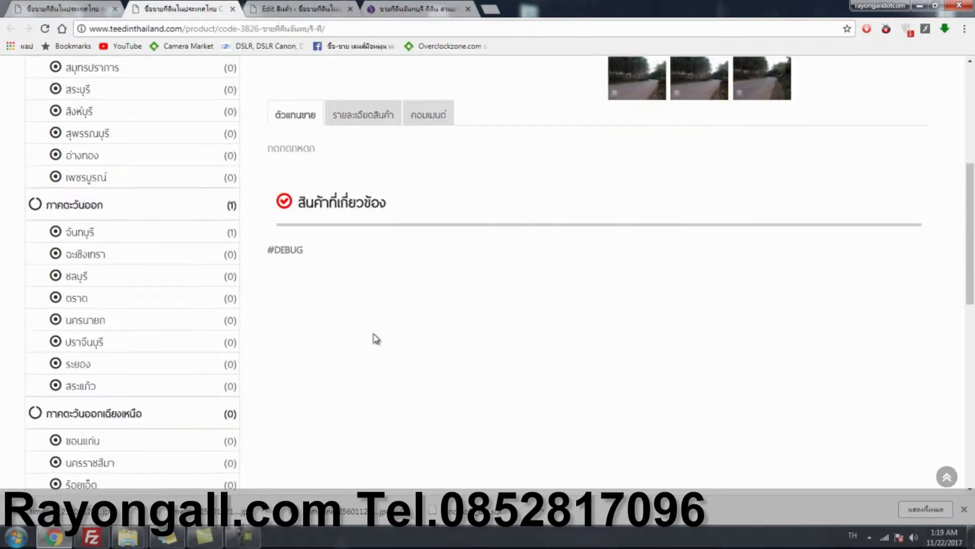
click(300, 9)
scroll(285, 295, down, 5)
scroll(264, 336, up, 10)
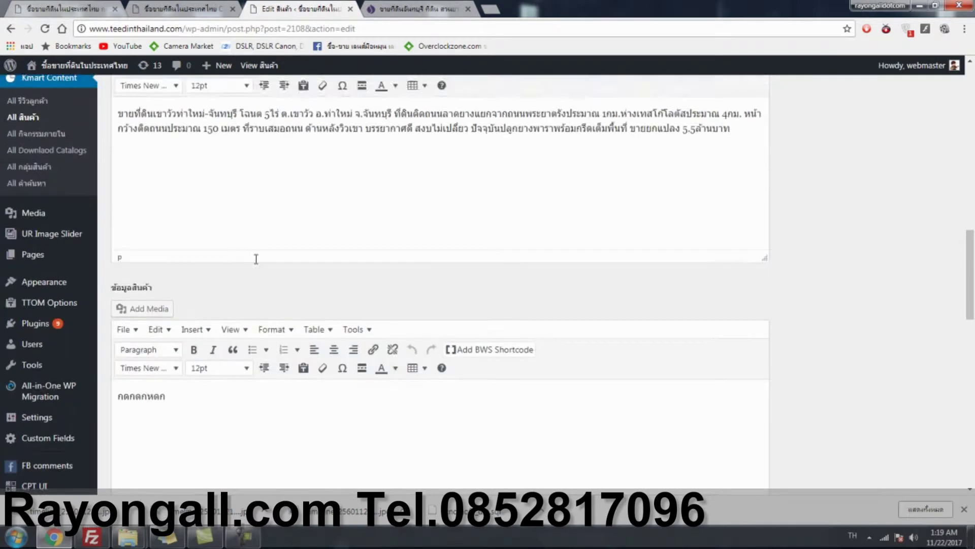
scroll(229, 369, down, 5)
drag(166, 283, 116, 284)
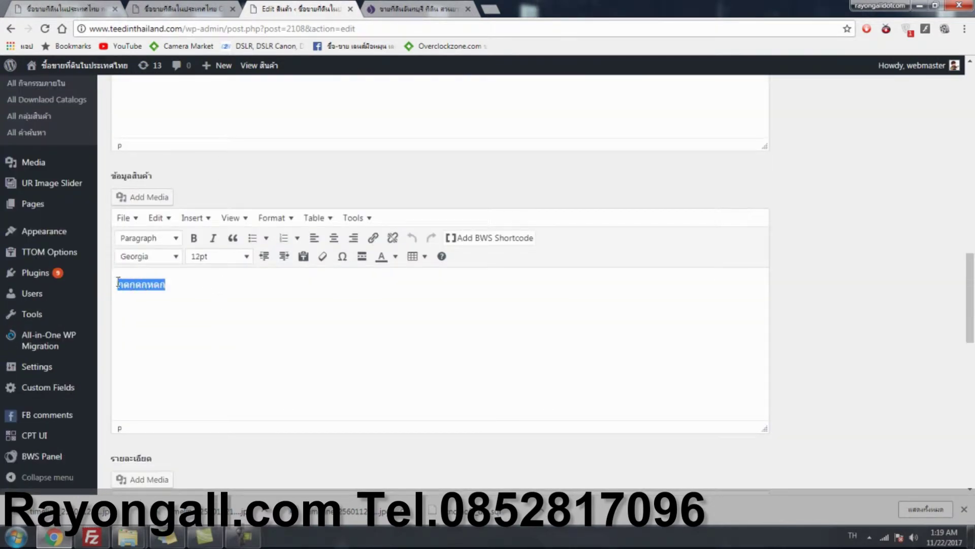
key(ctrl+v)
scroll(488, 305, up, 10)
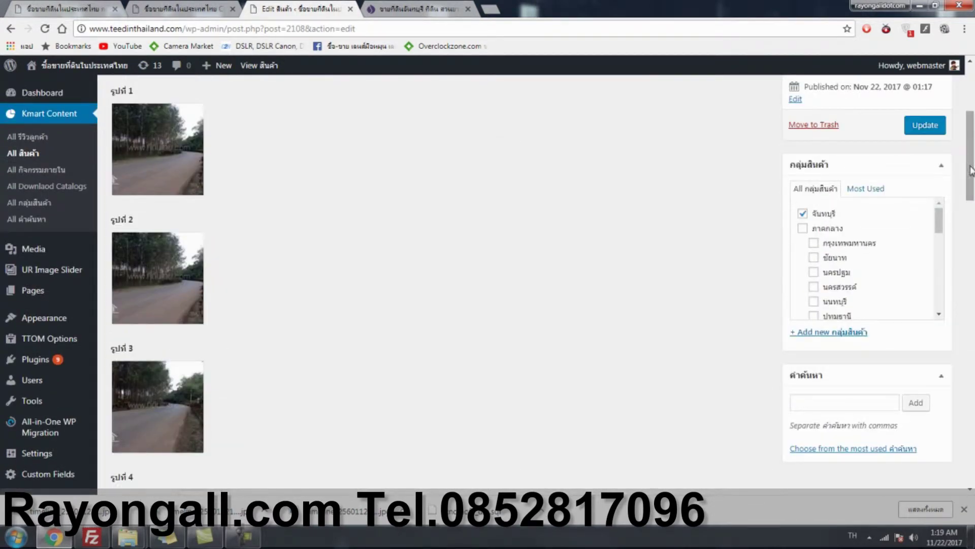
click(937, 131)
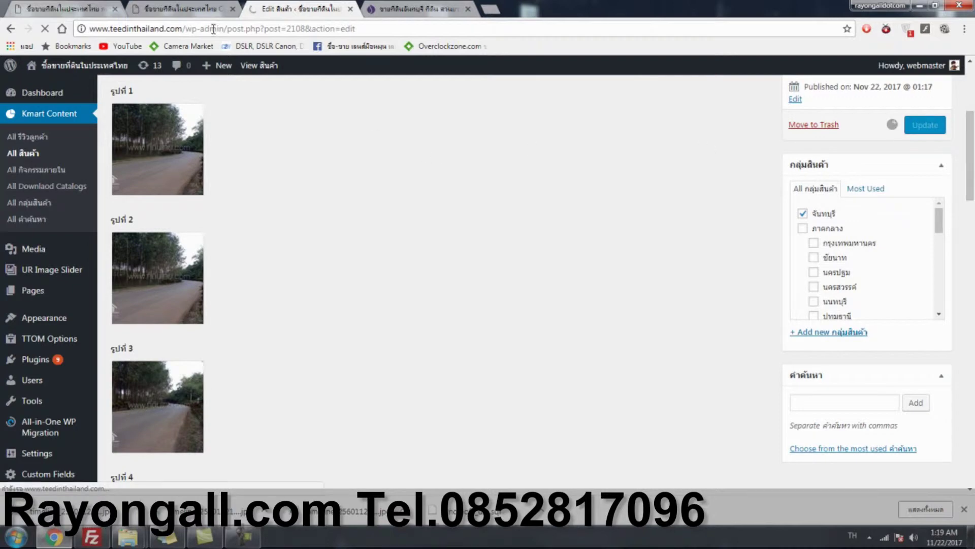
Step: Reload the published Code: 3826 listing and check the agent details in its ตัวแทนขาย section
click(162, 8)
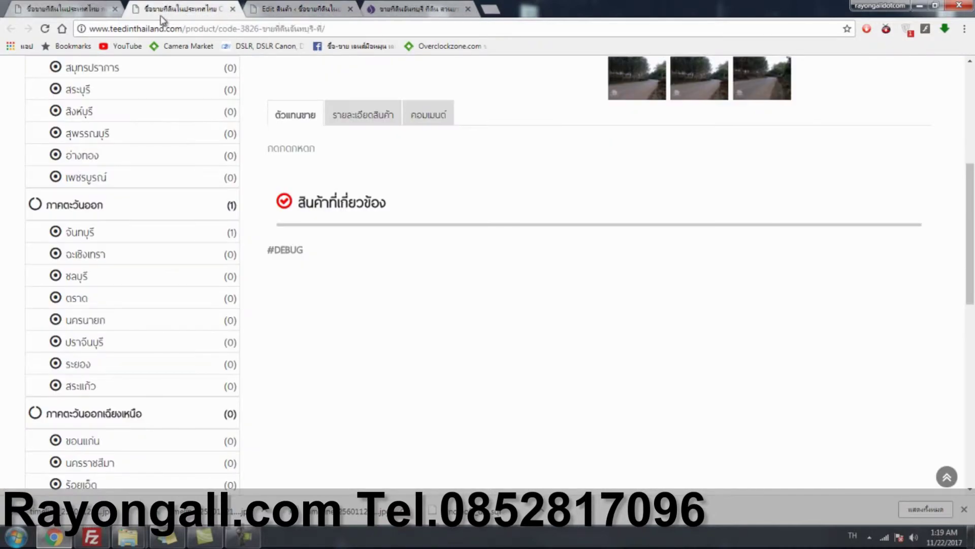
click(44, 29)
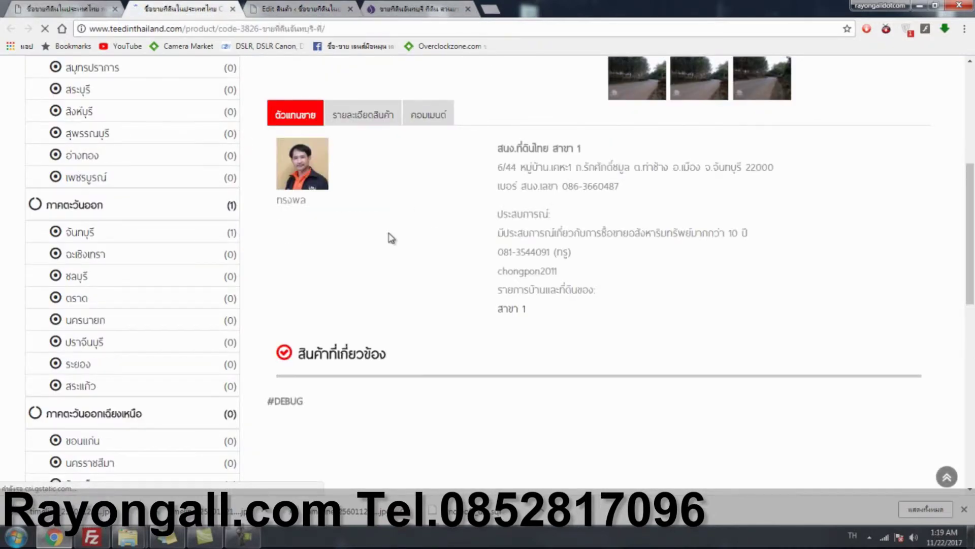
scroll(498, 328, up, 2)
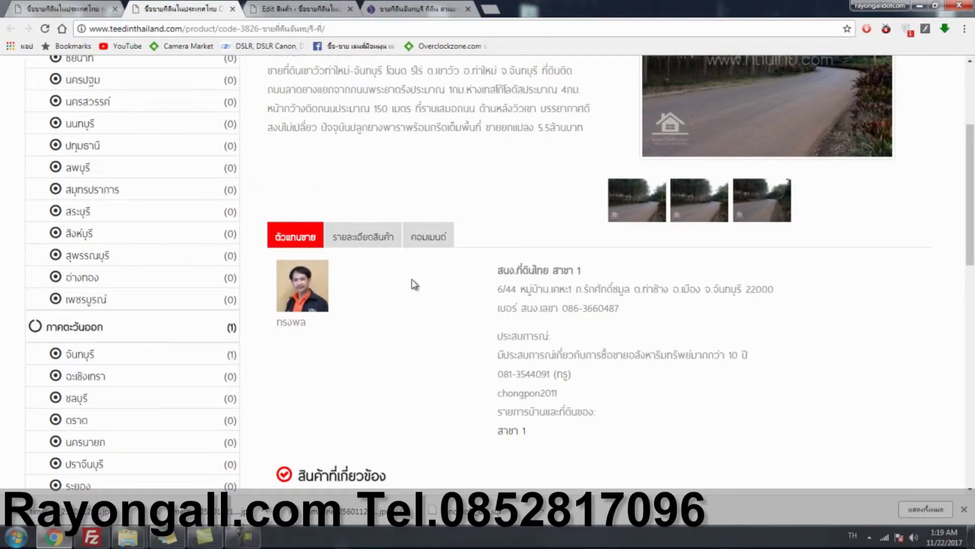
scroll(412, 304, up, 3)
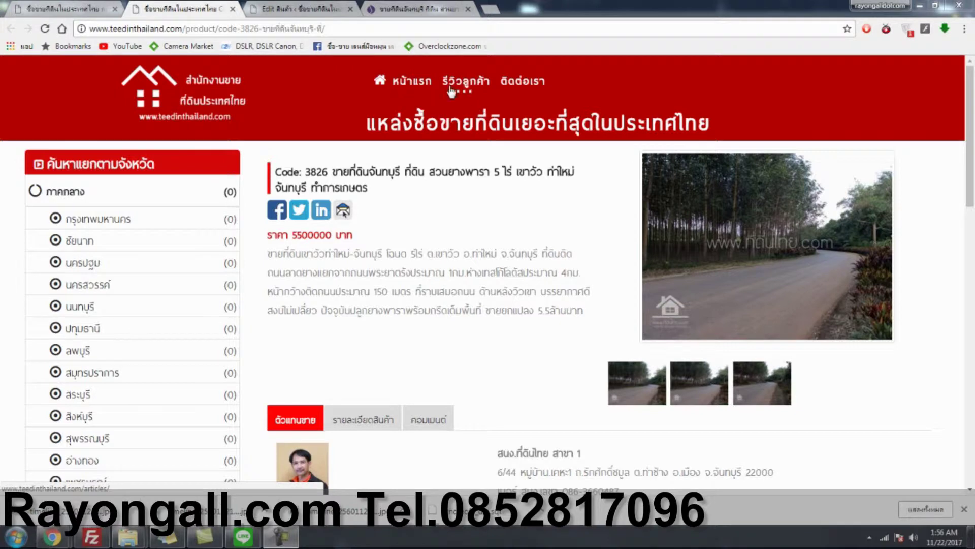
Step: Create a new รีวิวลูกค้า entry in the site admin with the title ไปดูที่ดินกะลูกค้า
click(59, 4)
click(175, 7)
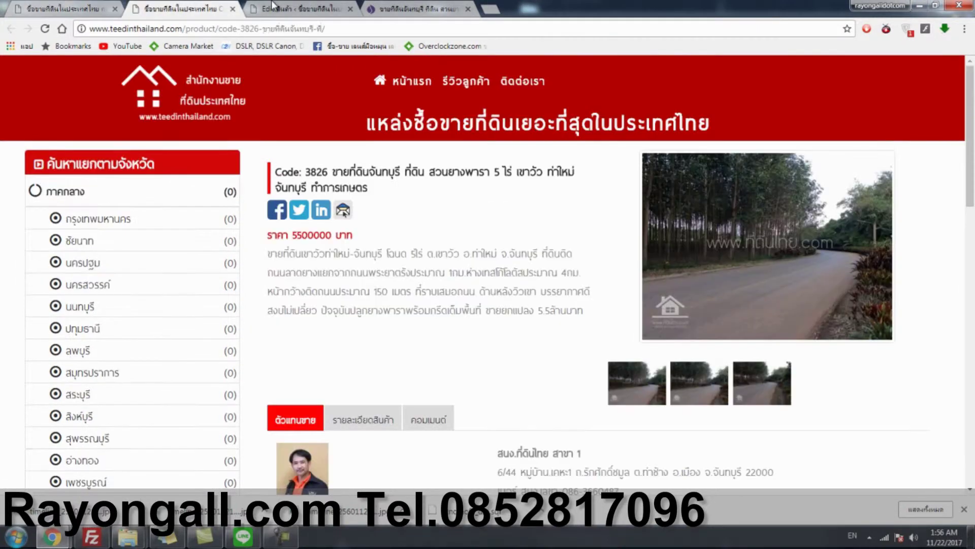
click(299, 8)
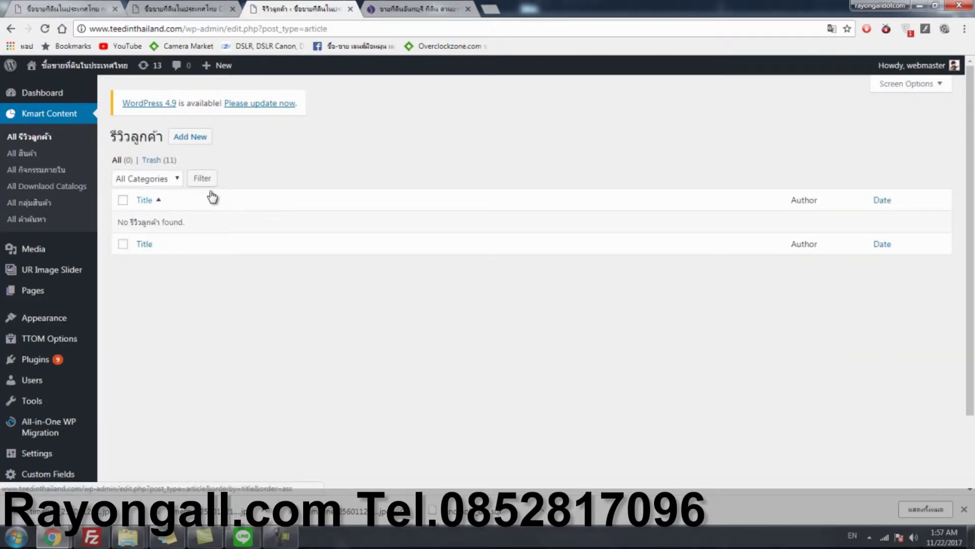
click(197, 137)
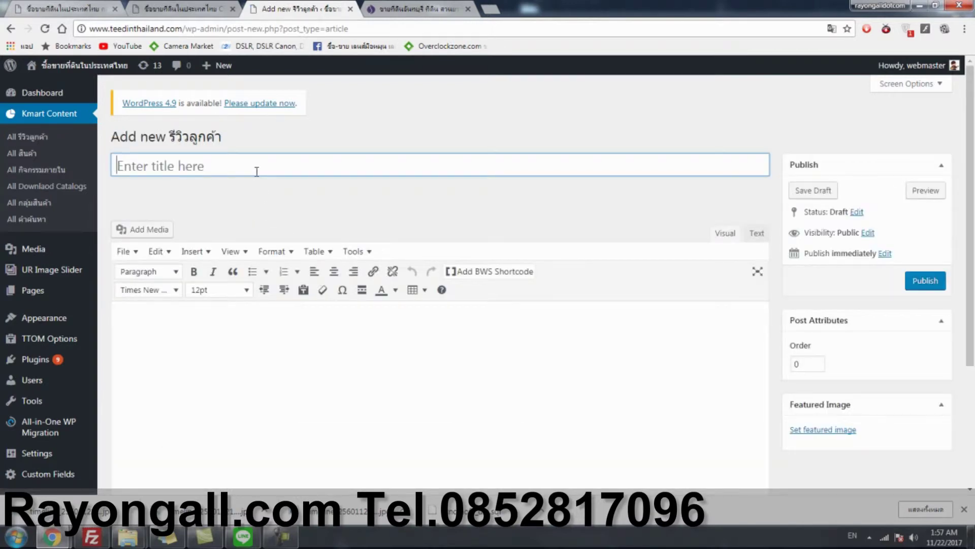
key(grave)
text(ไปดูที่ดินกะลูกค้า)
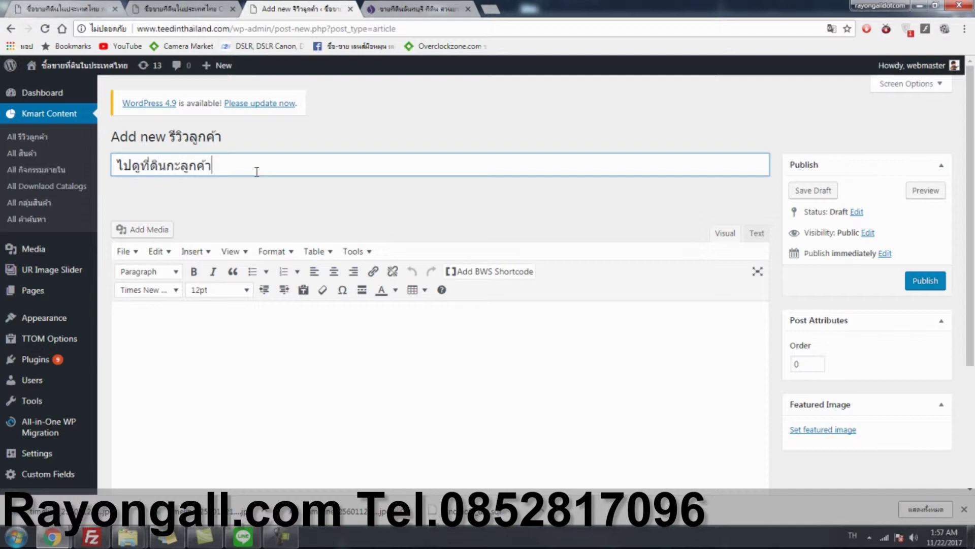
Step: Insert the image timeline_25601121_132454.jpg from the media library into the review's body
click(298, 343)
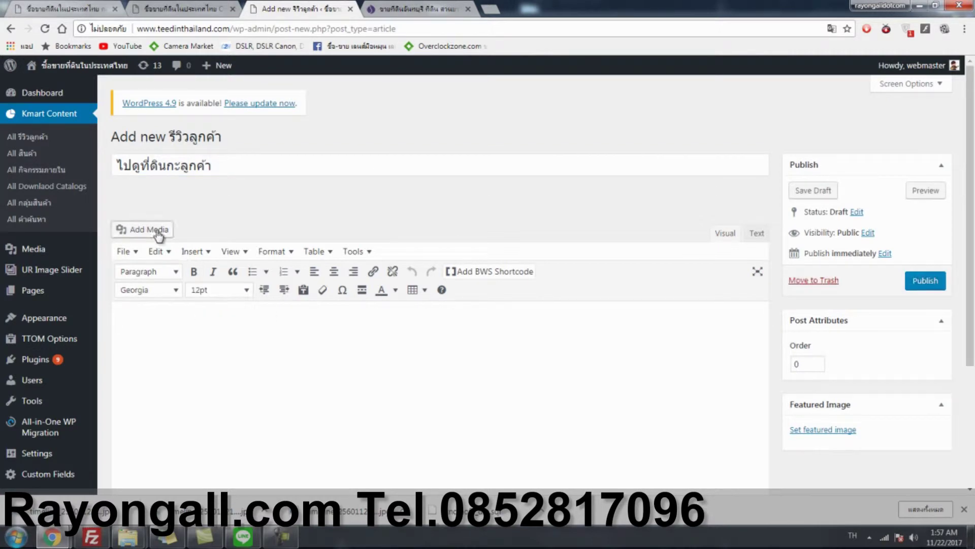
scroll(212, 294, down, 2)
scroll(213, 294, up, 2)
click(143, 177)
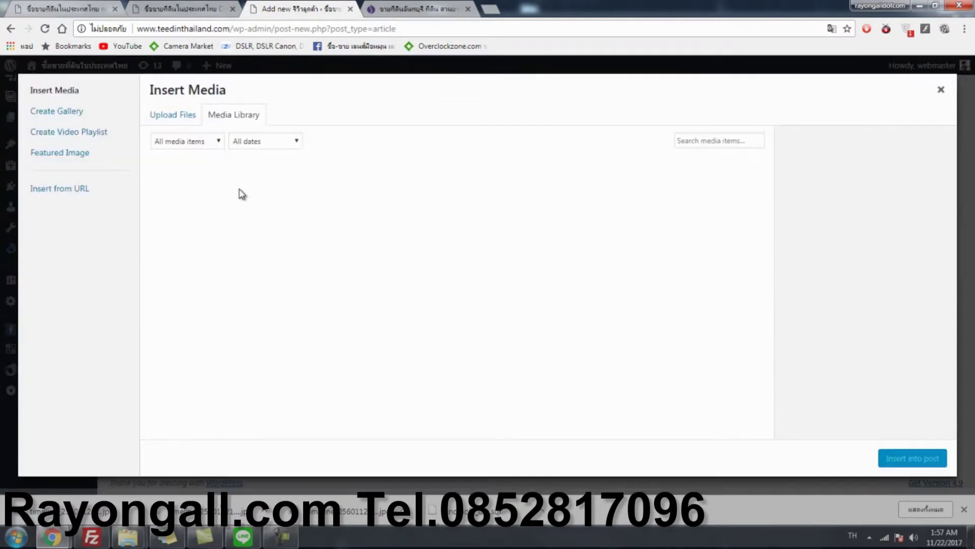
click(189, 200)
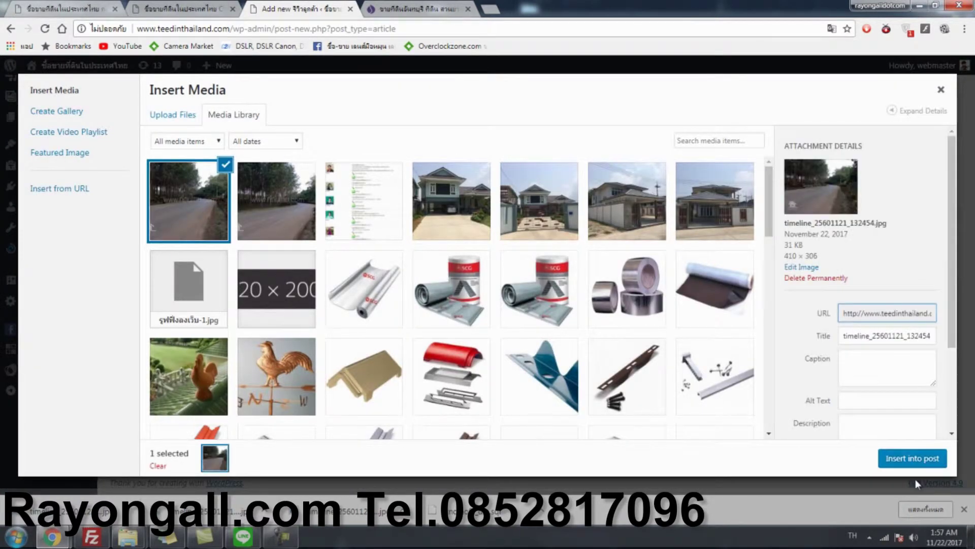
click(911, 460)
Step: Look over the review's body and excerpt field, and publish the entry
scroll(300, 287, down, 3)
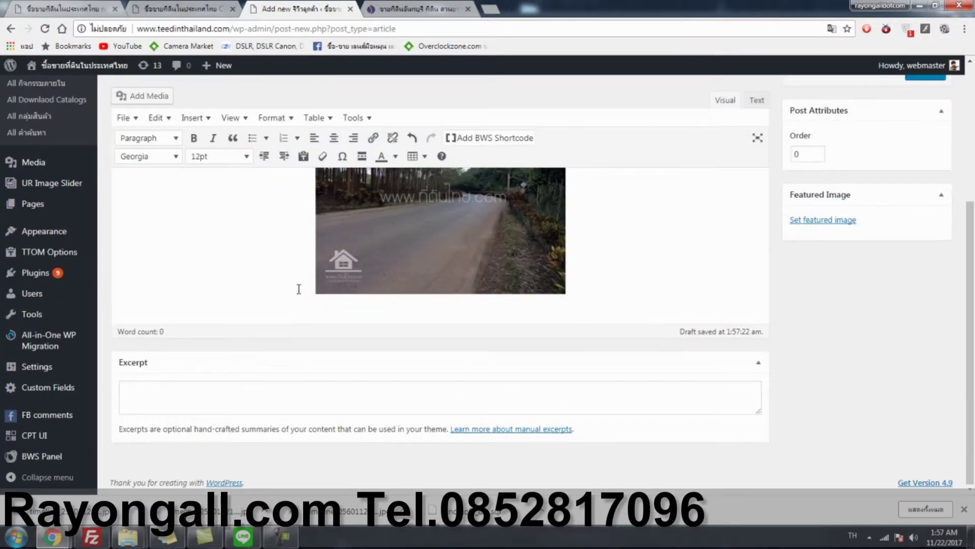
click(544, 386)
click(600, 267)
scroll(633, 269, up, 3)
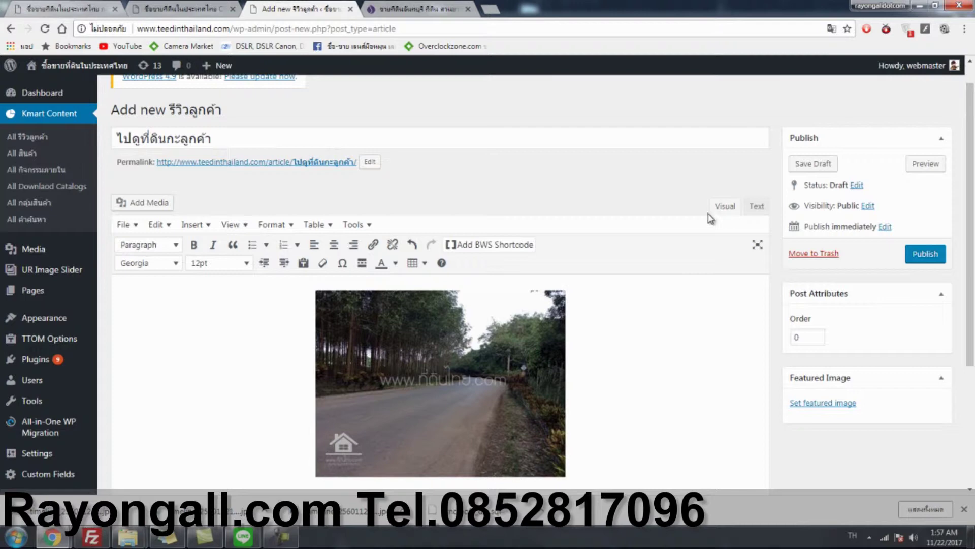
click(931, 256)
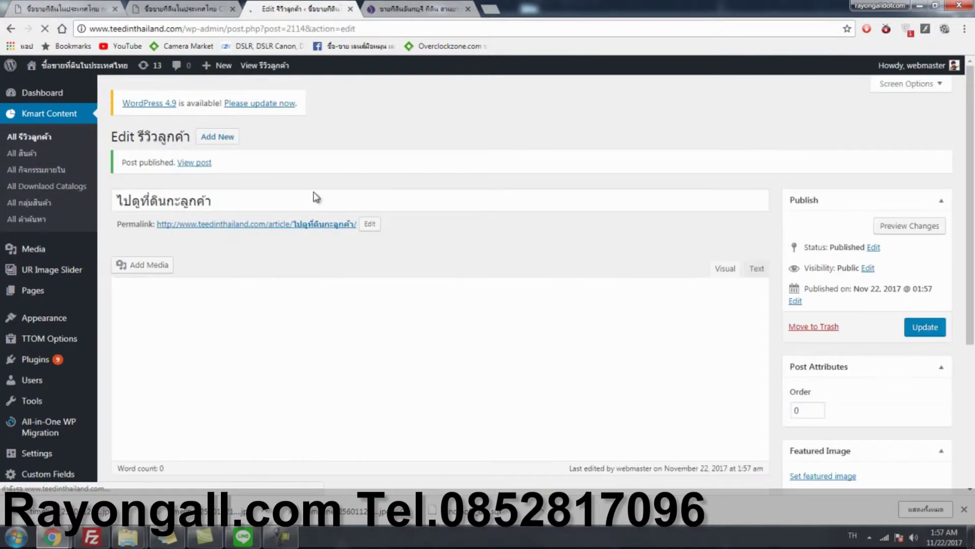
Step: Reload the public site and open the full ไปดูที่ดินกะลูกค้า review from the รีวิวลูกค้า page
click(156, 5)
key(F5)
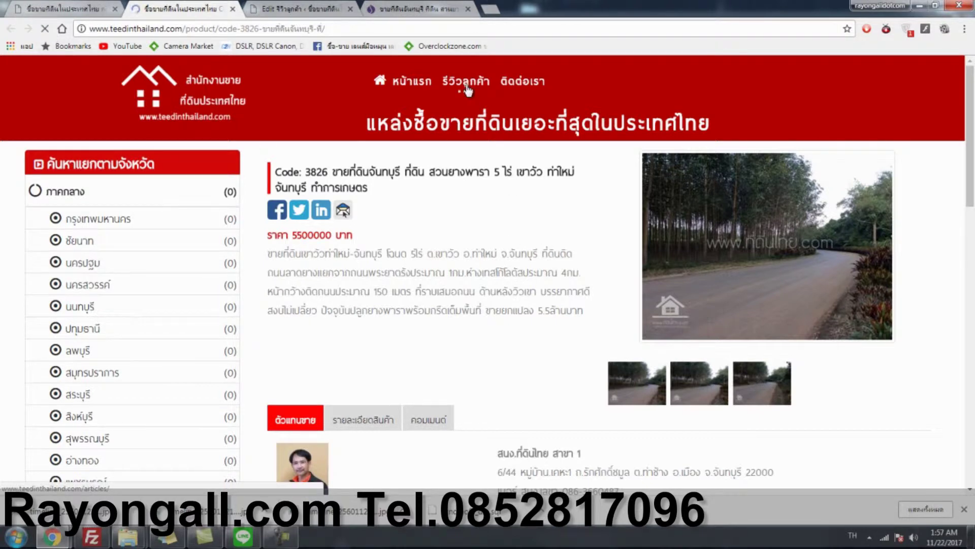
click(465, 82)
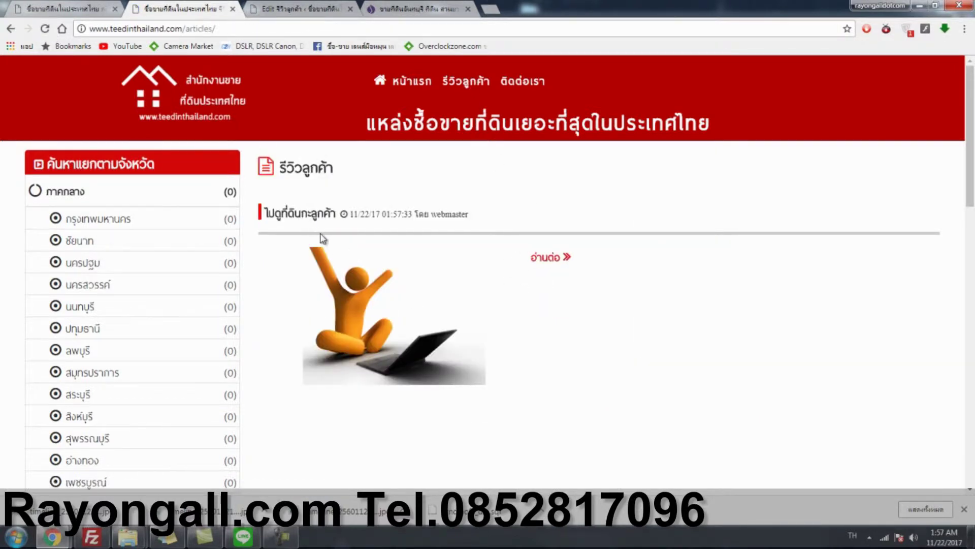
scroll(552, 299, down, 1)
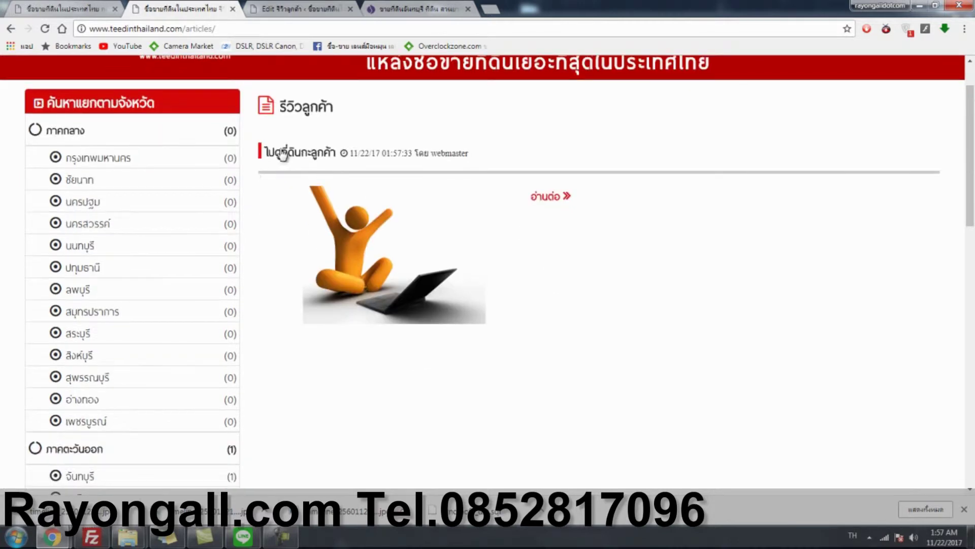
click(542, 198)
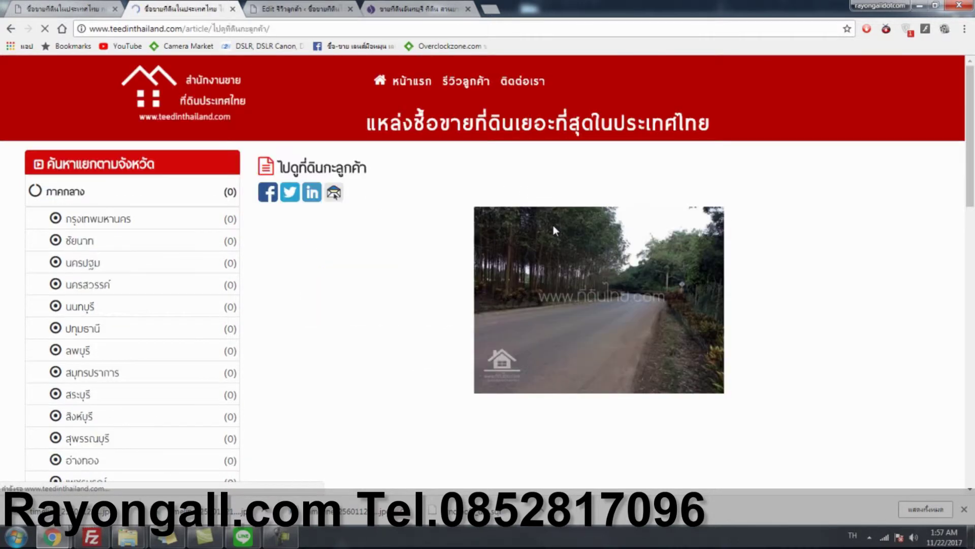
Step: Add two lines of test text below the image in the review's body, ending with กดมกส, and update the entry
click(335, 4)
scroll(681, 335, down, 6)
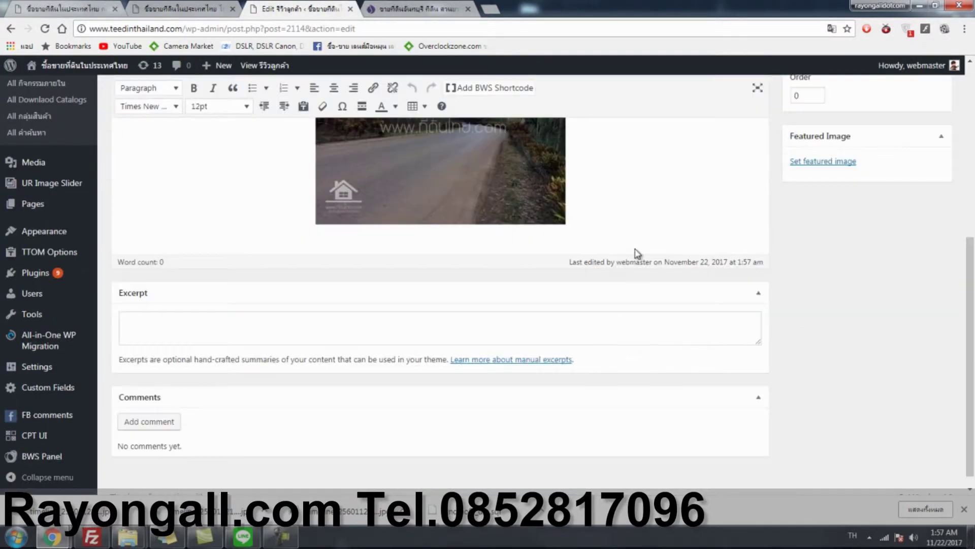
key(Return)
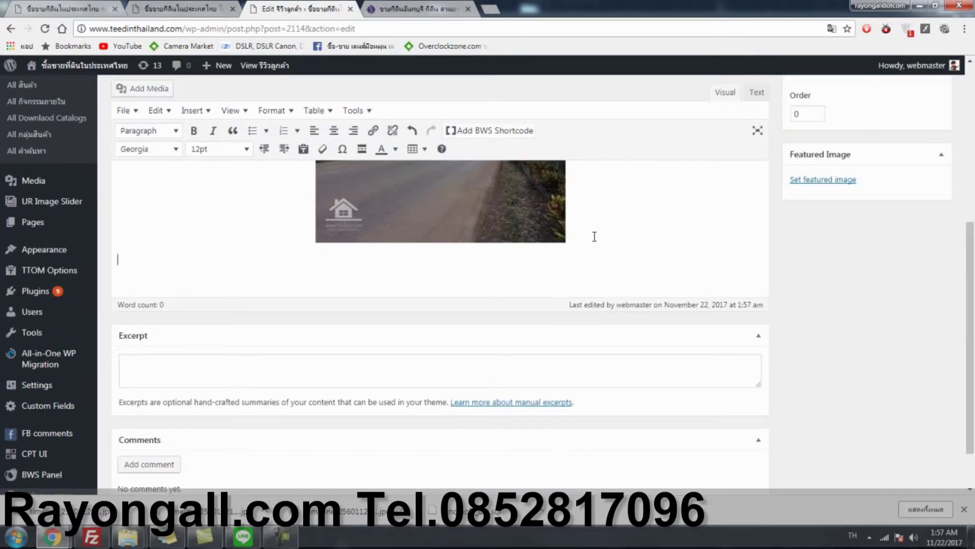
text(เต้เด้ดกดม)
key(Return)
scroll(310, 284, up, 4)
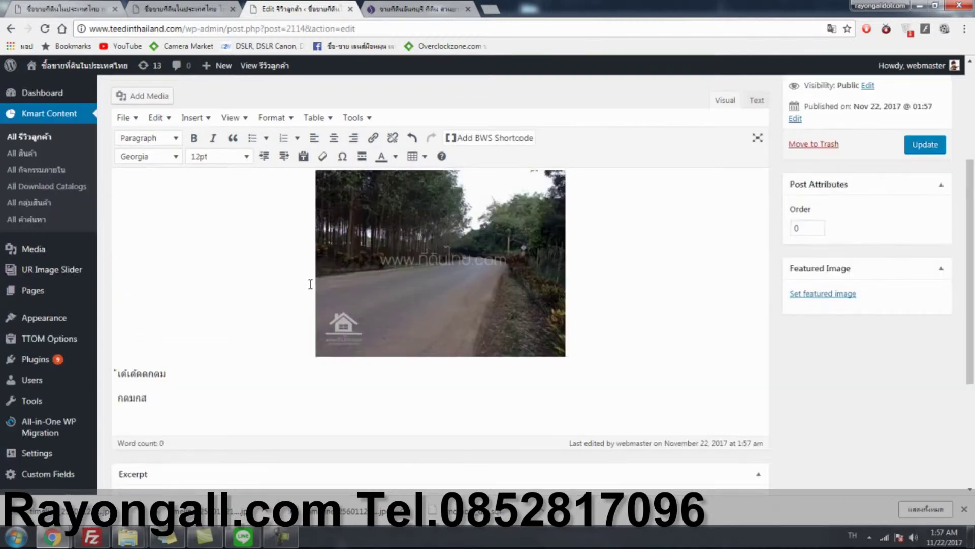
click(922, 216)
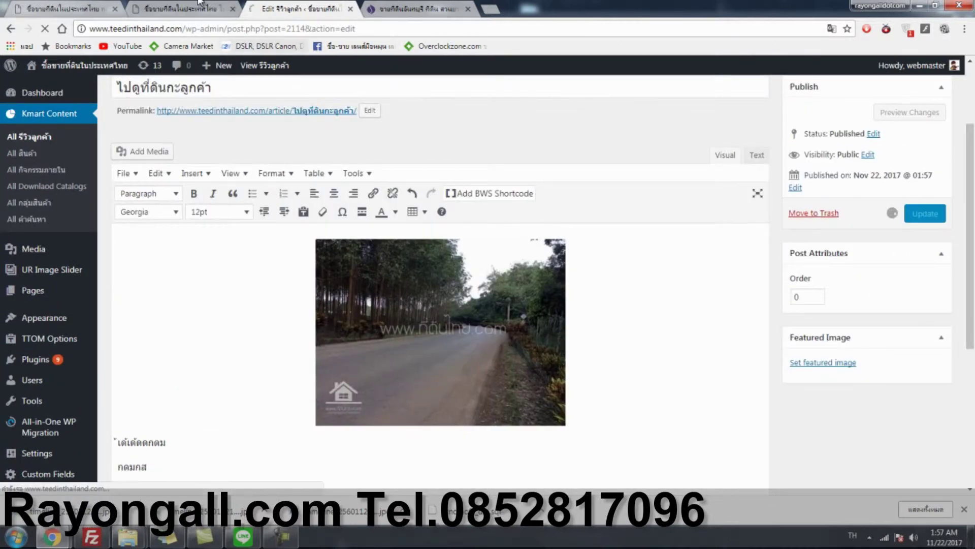
Step: Reload the full ไปดูที่ดินกะลูกค้า review on the public site, and compare its entry on the รีวิวลูกค้า page with the editor
click(181, 8)
click(44, 29)
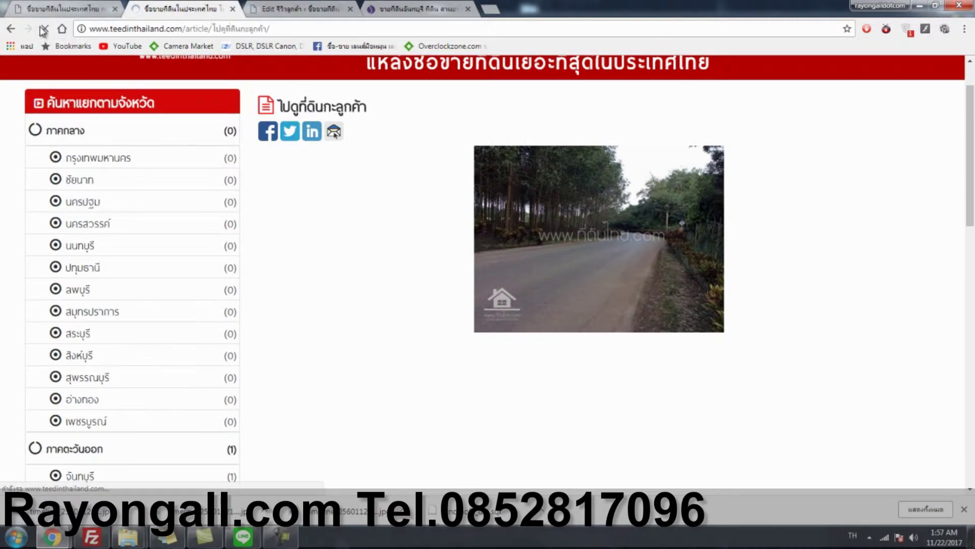
scroll(352, 362, up, 1)
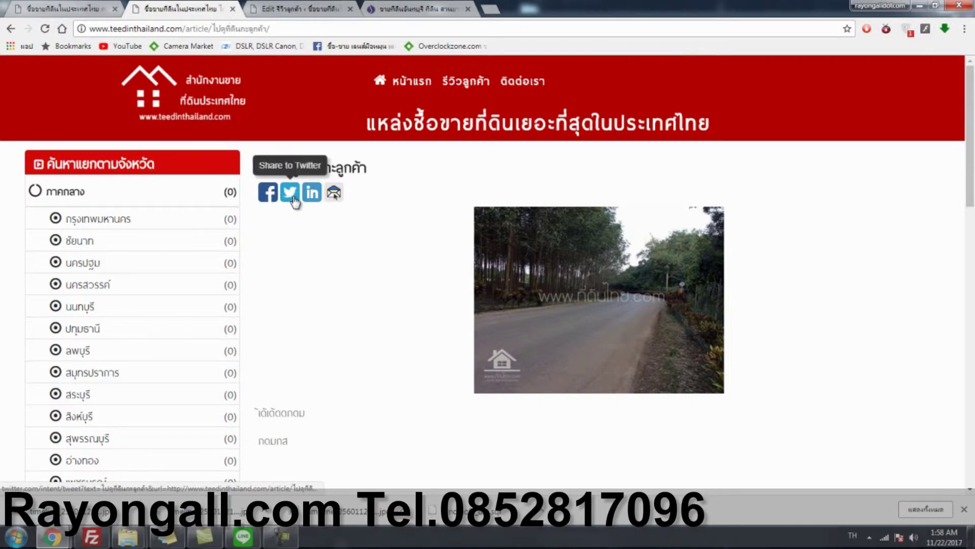
click(476, 95)
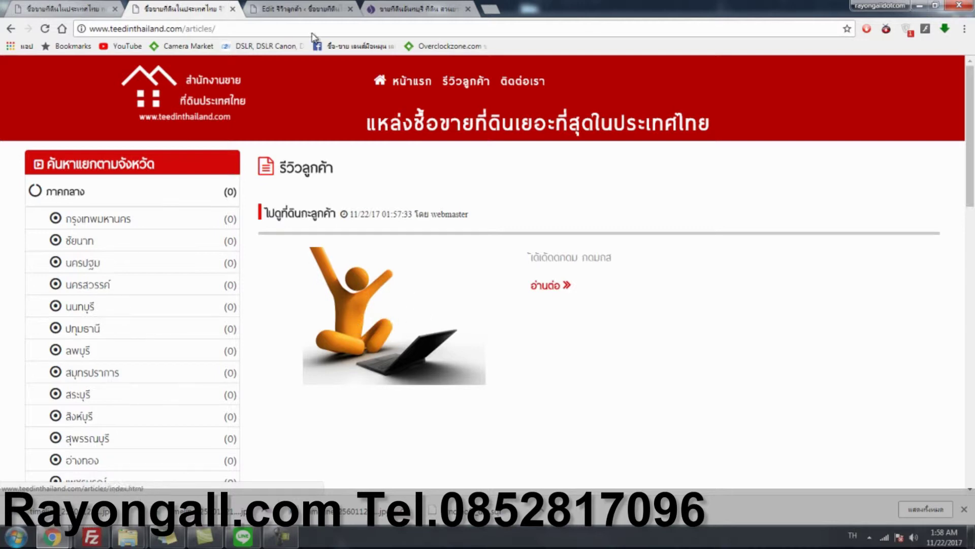
click(287, 5)
scroll(696, 325, down, 3)
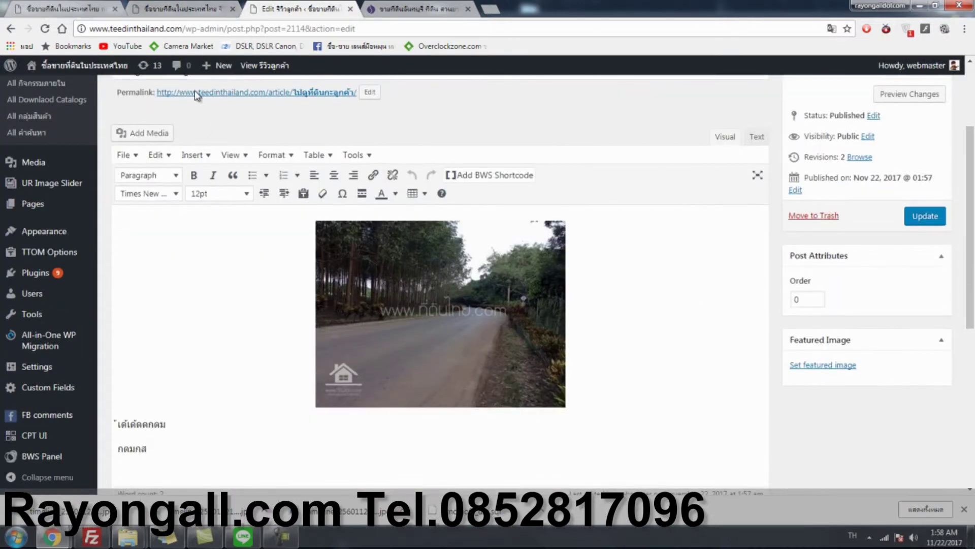
click(178, 8)
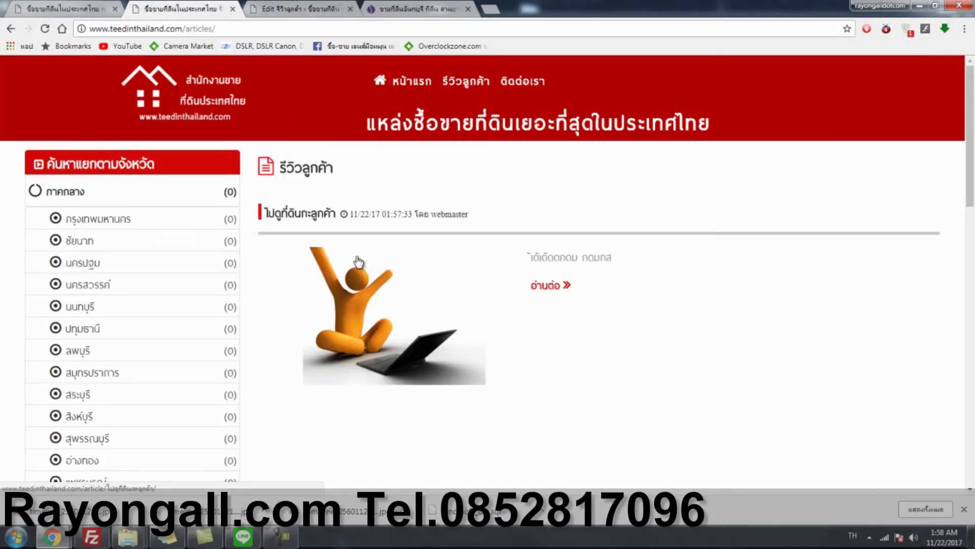
Step: Set the first road photo in the media library as the review's featured image and update the entry
click(308, 7)
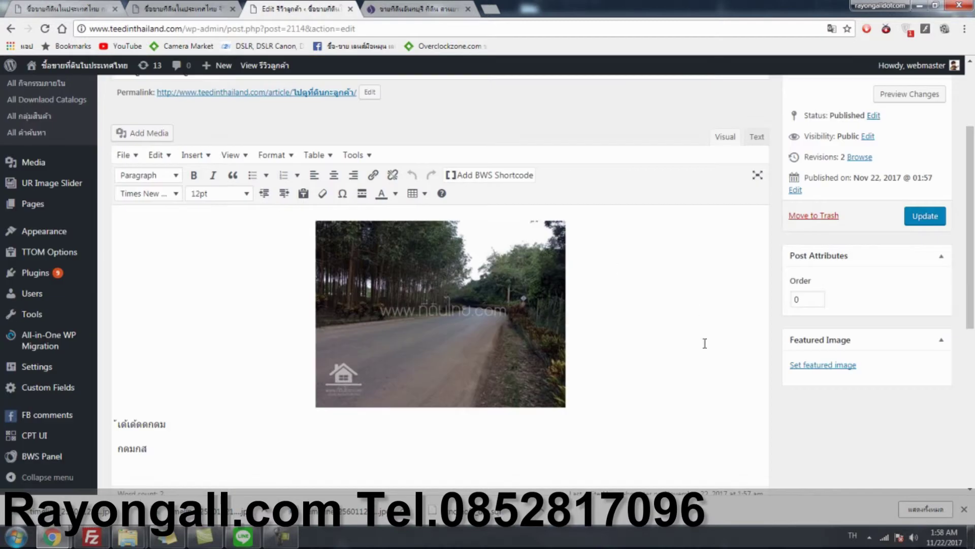
click(824, 368)
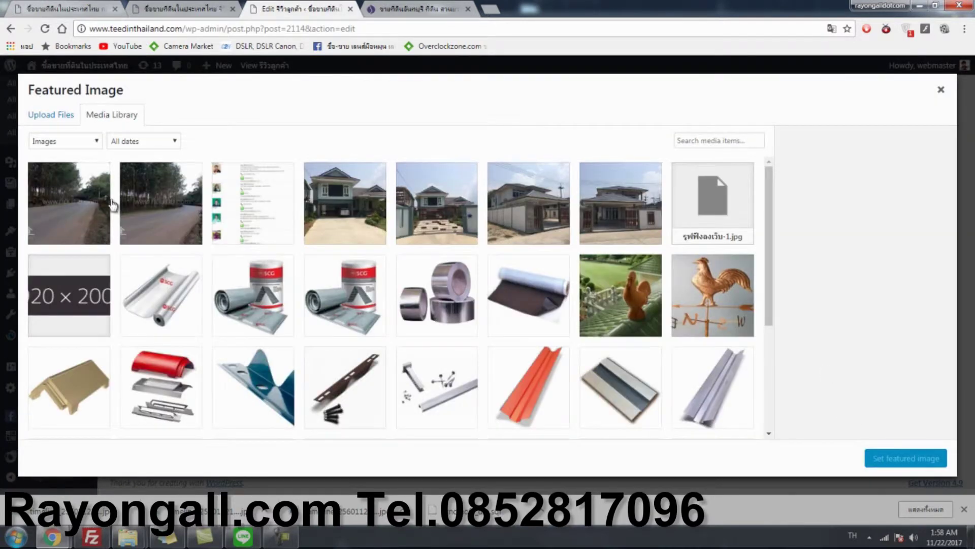
click(61, 205)
click(887, 458)
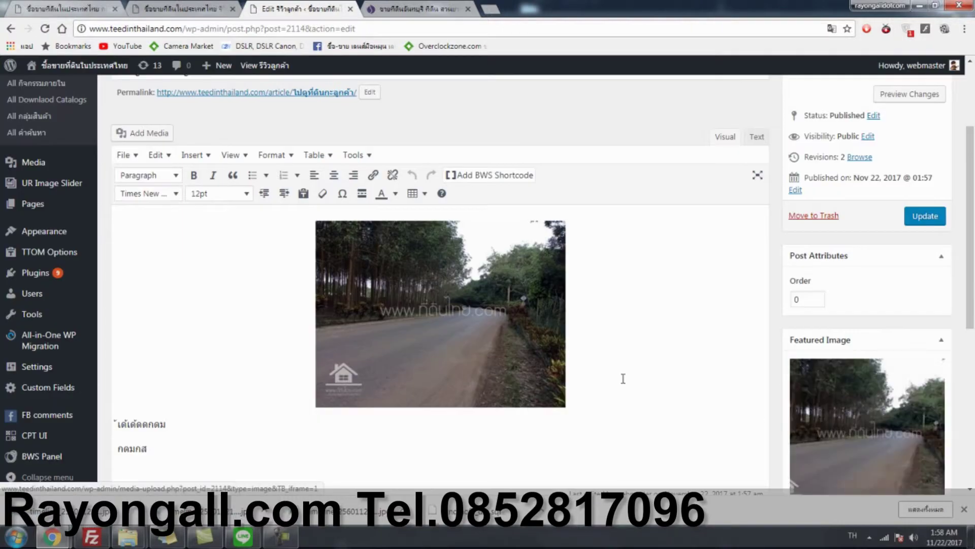
click(912, 219)
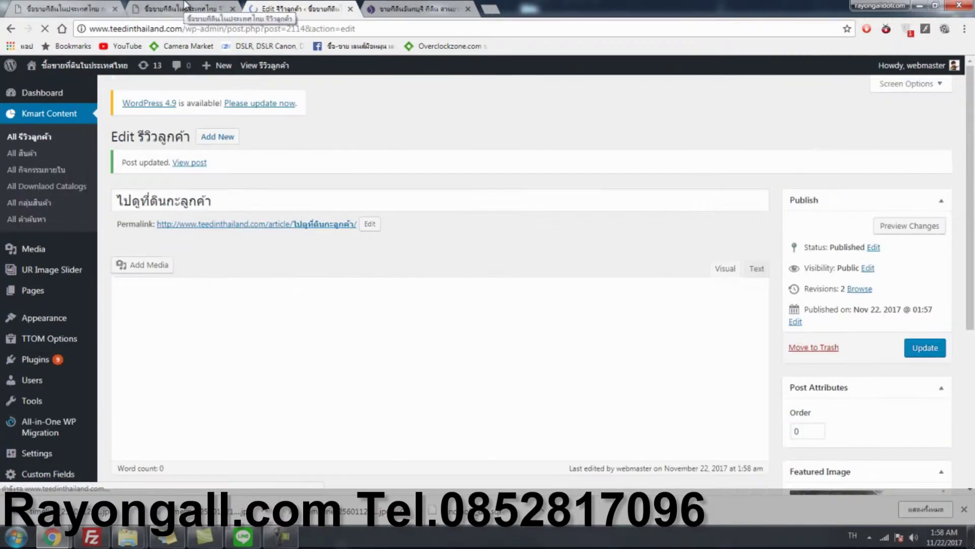
Step: Check the review's thumbnail and text on the public รีวิวลูกค้า page
click(191, 9)
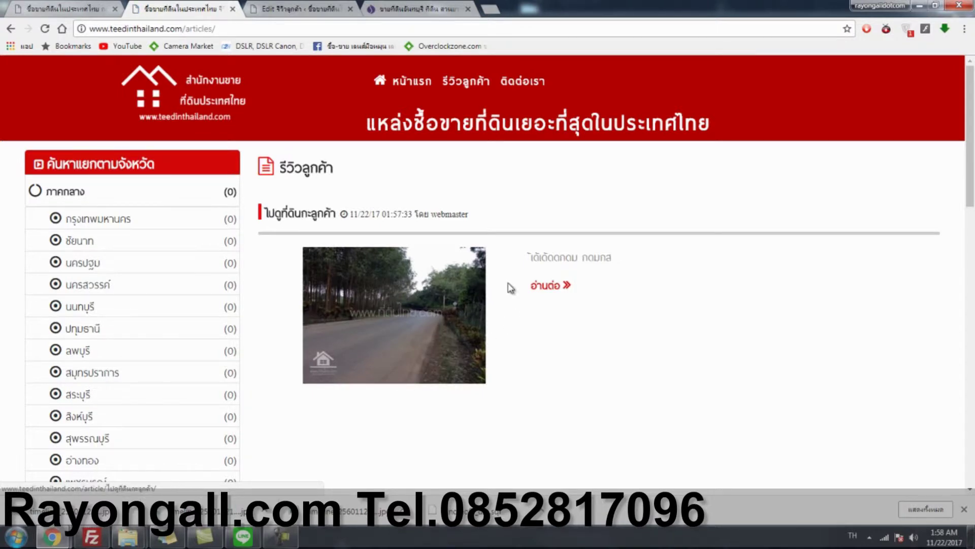
scroll(444, 329, down, 3)
scroll(384, 309, down, 4)
scroll(384, 308, up, 7)
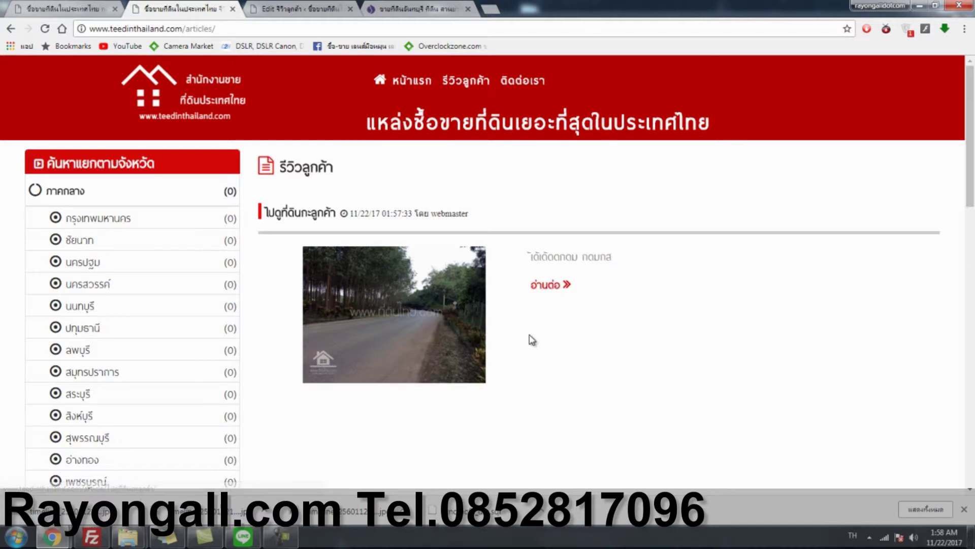
Step: Open the public ติดต่อเรา page and look over its office and agent contact details
click(539, 86)
scroll(516, 192, down, 1)
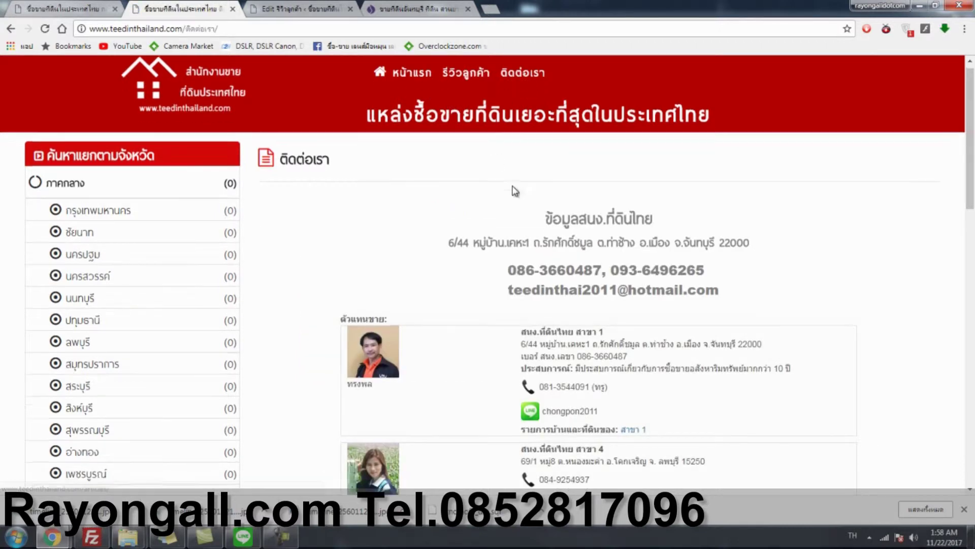
scroll(512, 187, down, 2)
scroll(572, 94, up, 3)
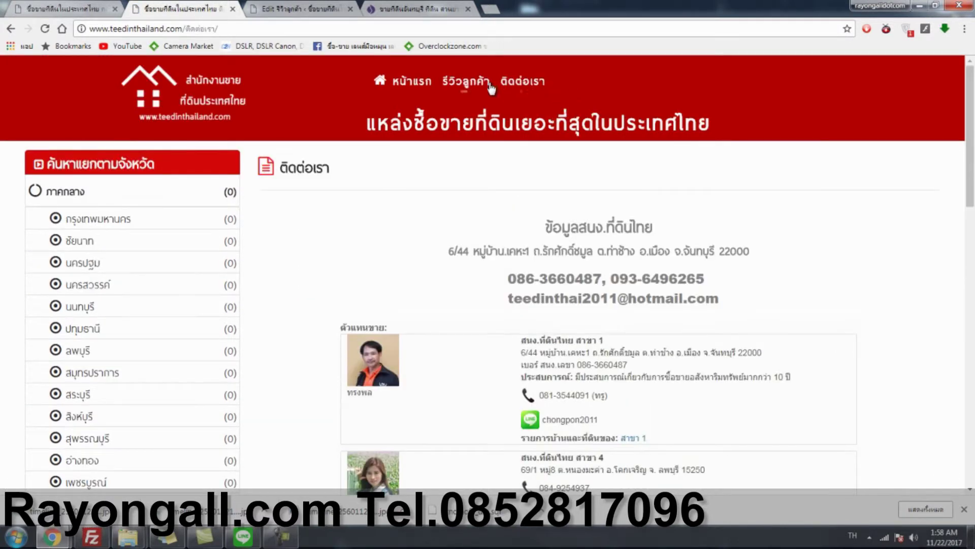
click(305, 9)
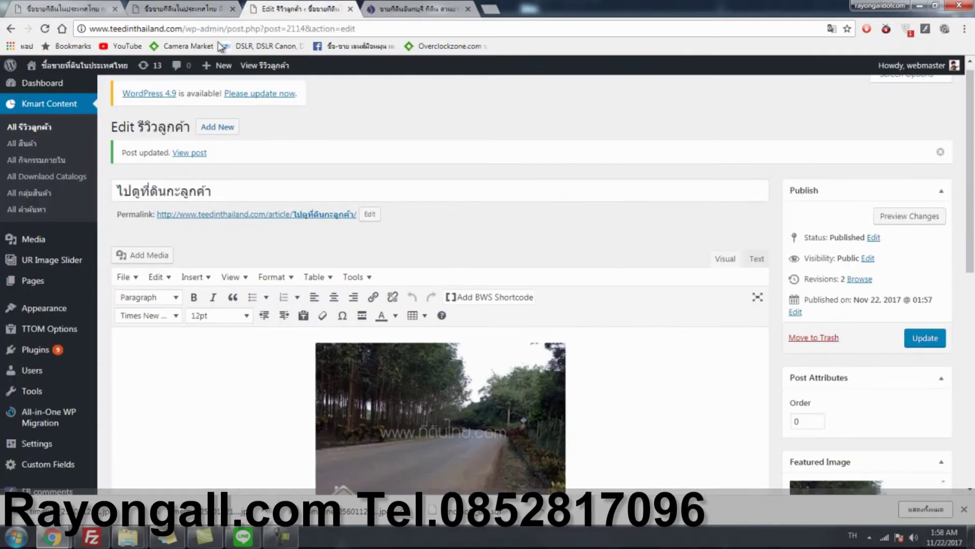
click(173, 6)
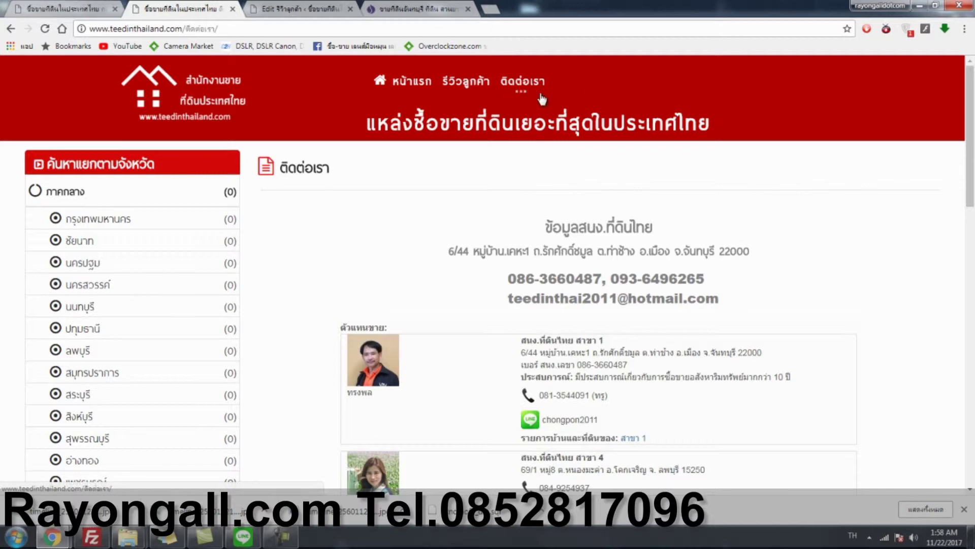
Step: Create a new WordPress page titled วิธีชำระเงิน with the body text จ่ายผ่านธนาคาร
click(287, 6)
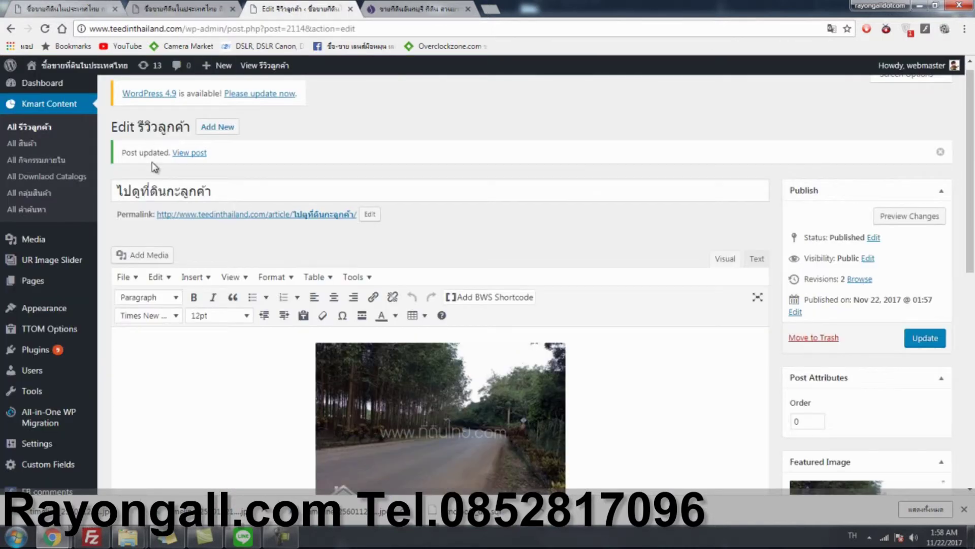
mouse_move(42, 285)
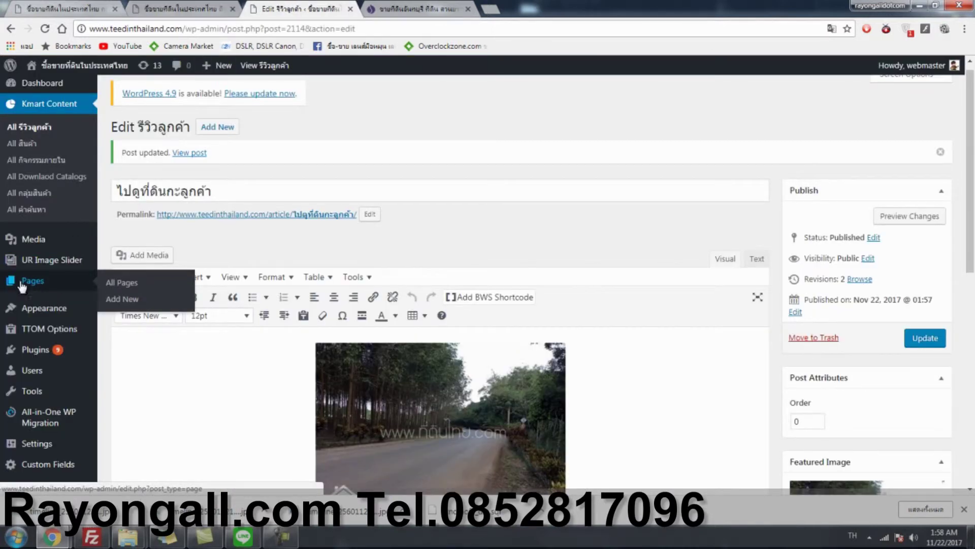
click(35, 285)
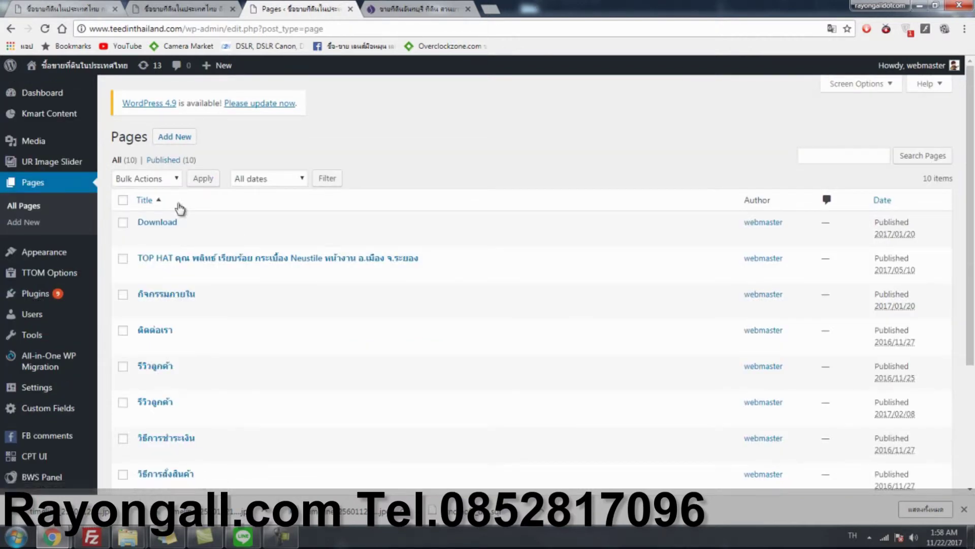
click(181, 137)
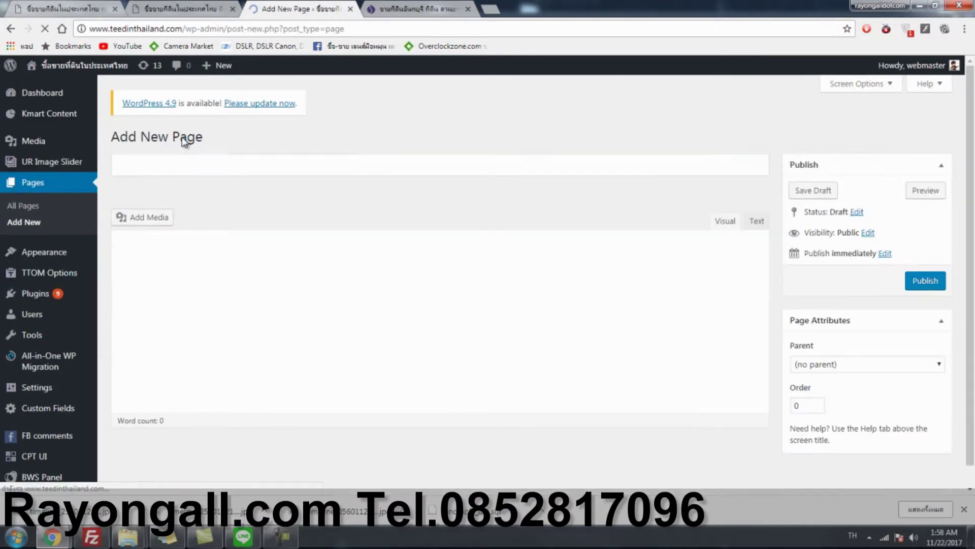
click(185, 171)
text(ระเงิน)
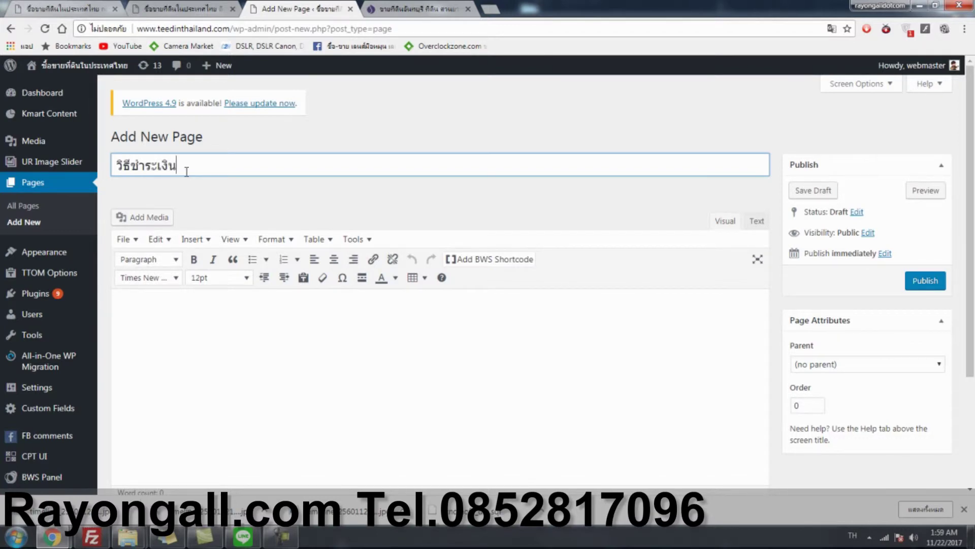
click(203, 351)
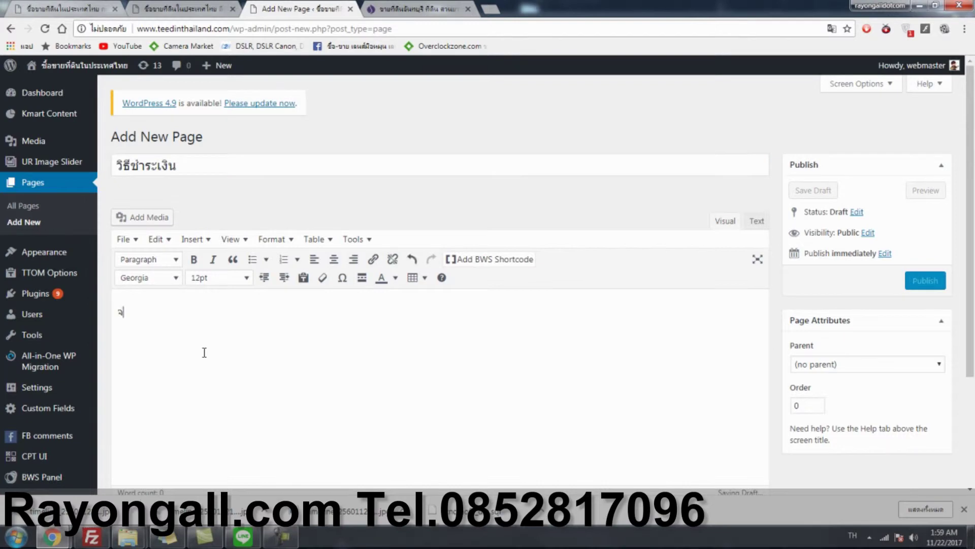
text(จ่ายผ่านธนาคาร)
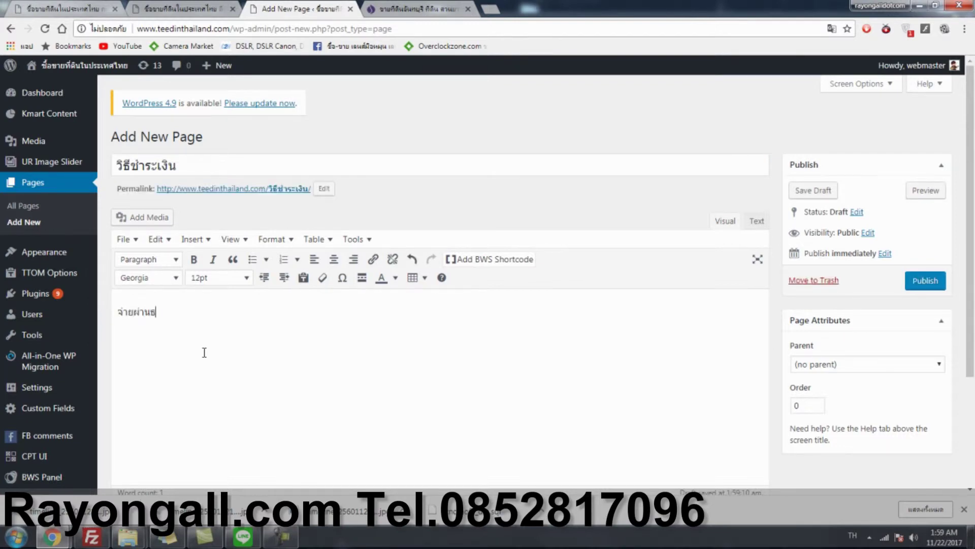
Step: View the media library and file upload options for the page's body, and leave without inserting anything
click(158, 221)
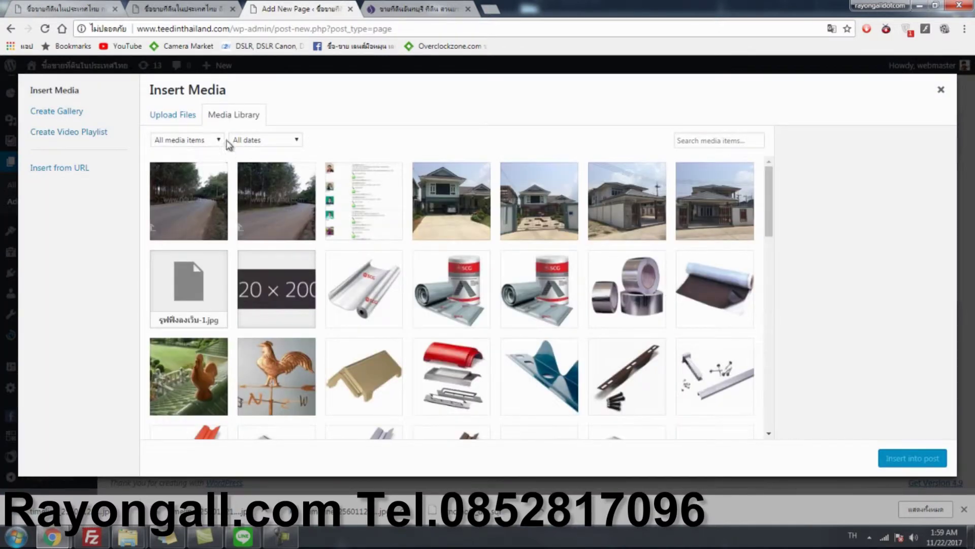
click(179, 115)
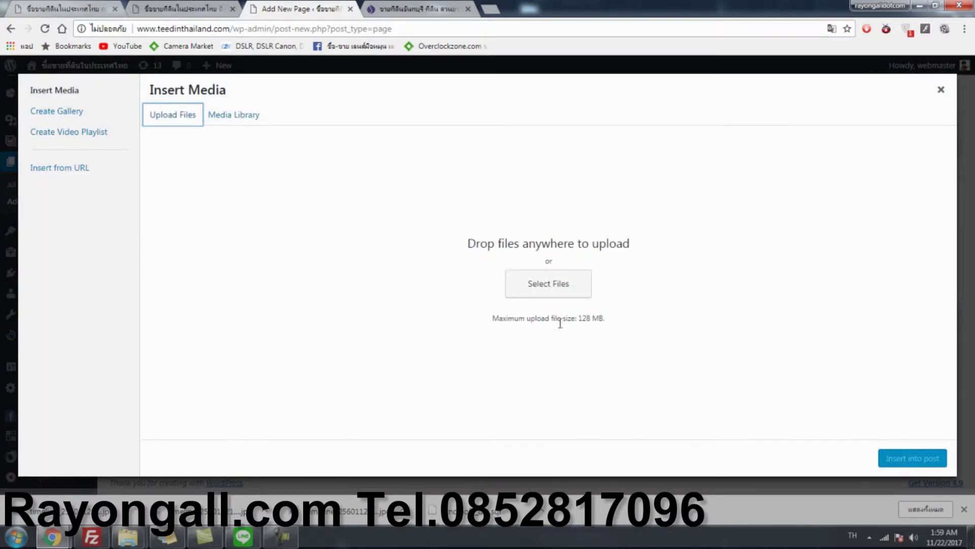
click(941, 91)
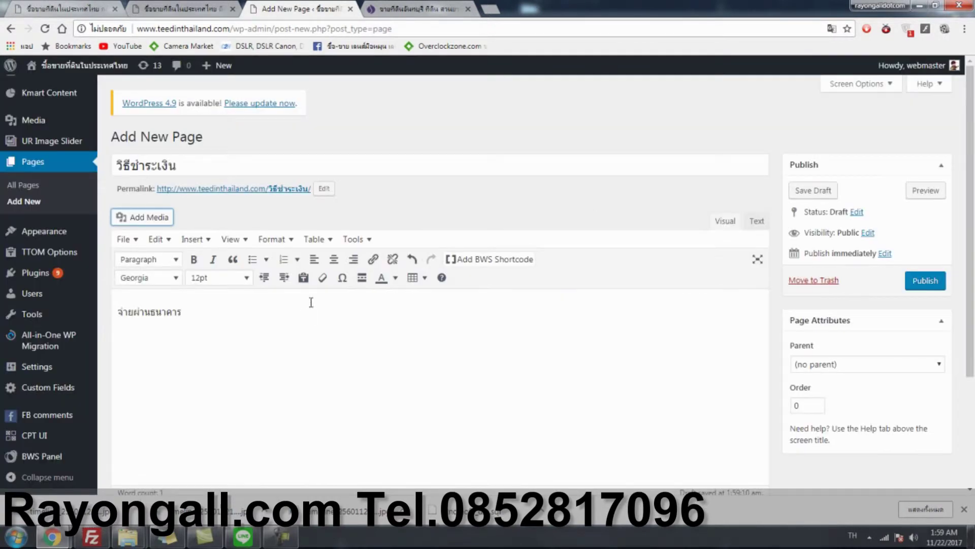
Step: Publish the วิธีชำระเงิน page and reload the public site to check its navigation
click(925, 280)
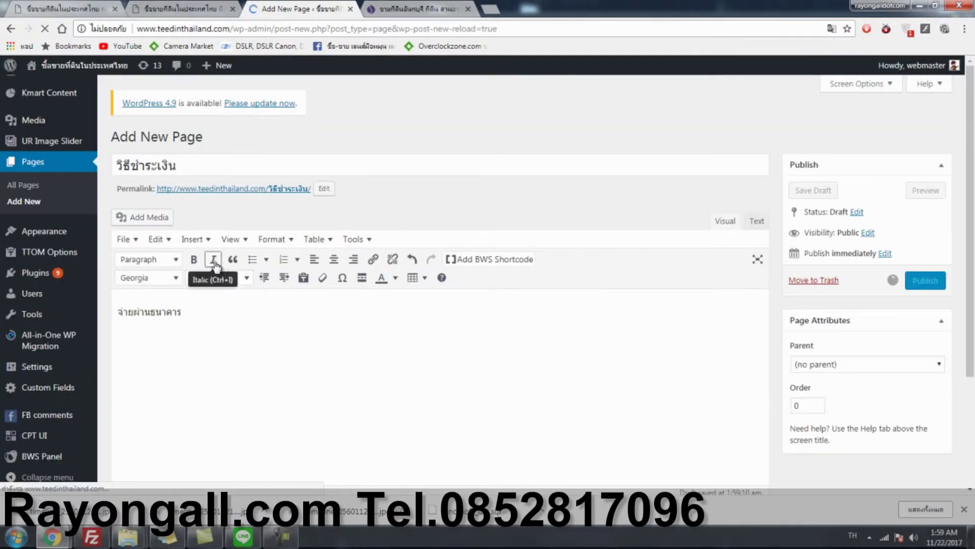
click(180, 9)
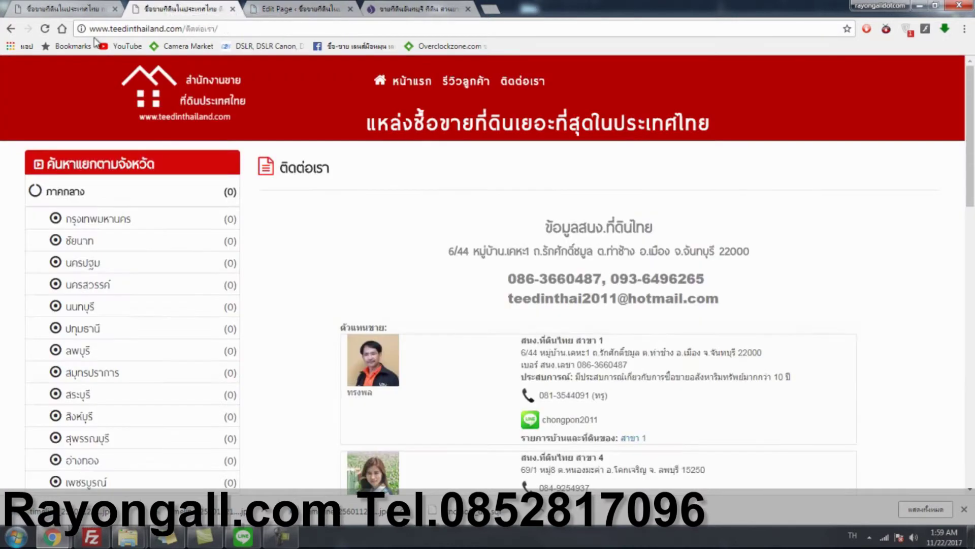
click(51, 32)
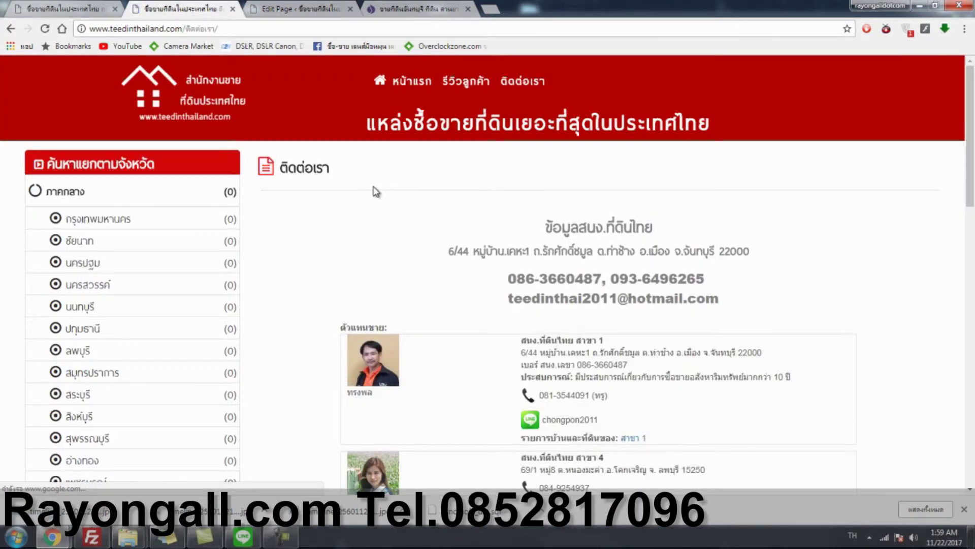
Step: Return to the WordPress admin and open the site's menu editor
click(285, 9)
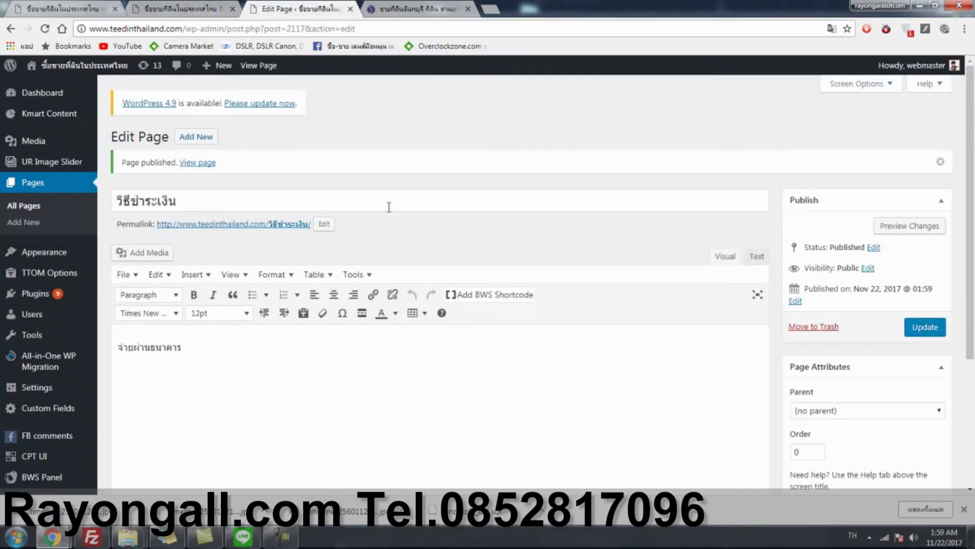
mouse_move(61, 254)
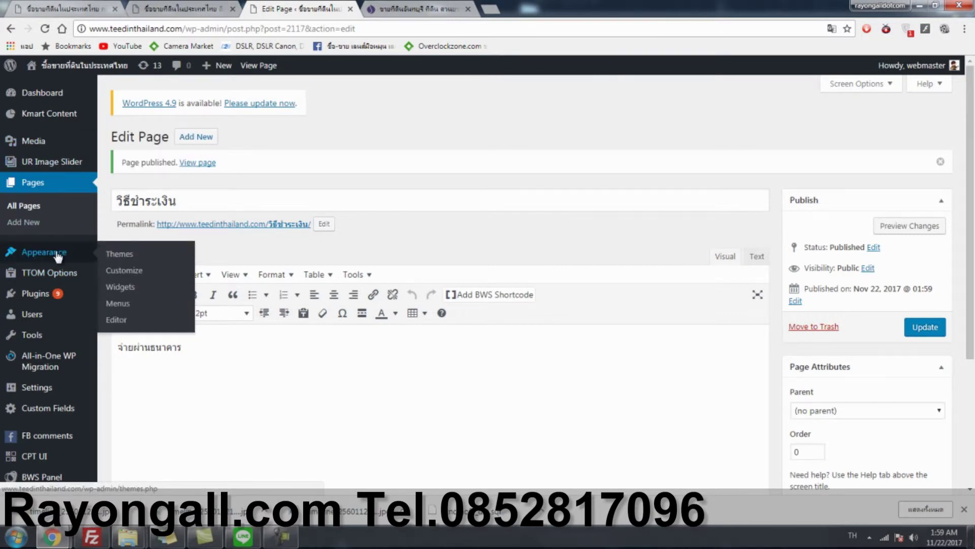
click(124, 303)
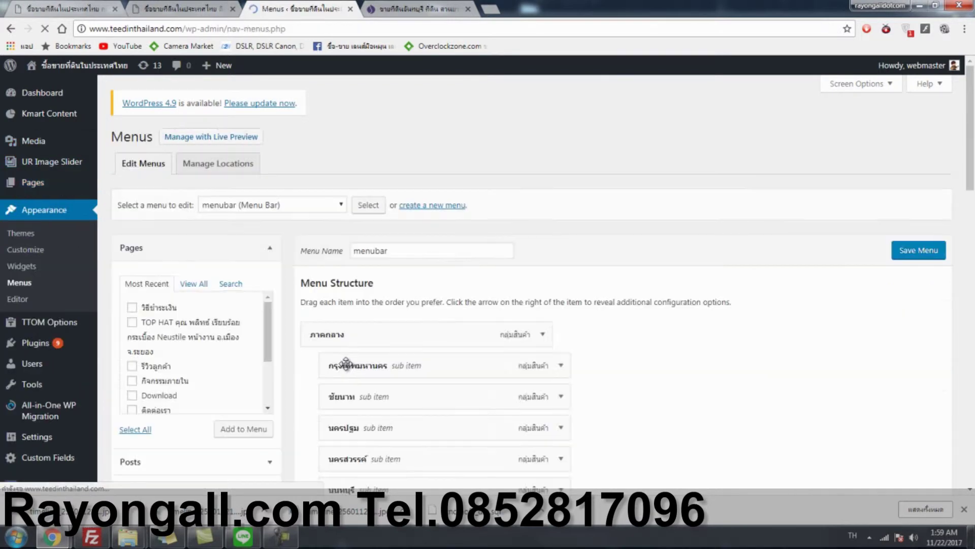
Step: Add the existing วิธีการชำระเงิน page to the menubar menu and look for it in the menu structure
scroll(673, 389, down, 3)
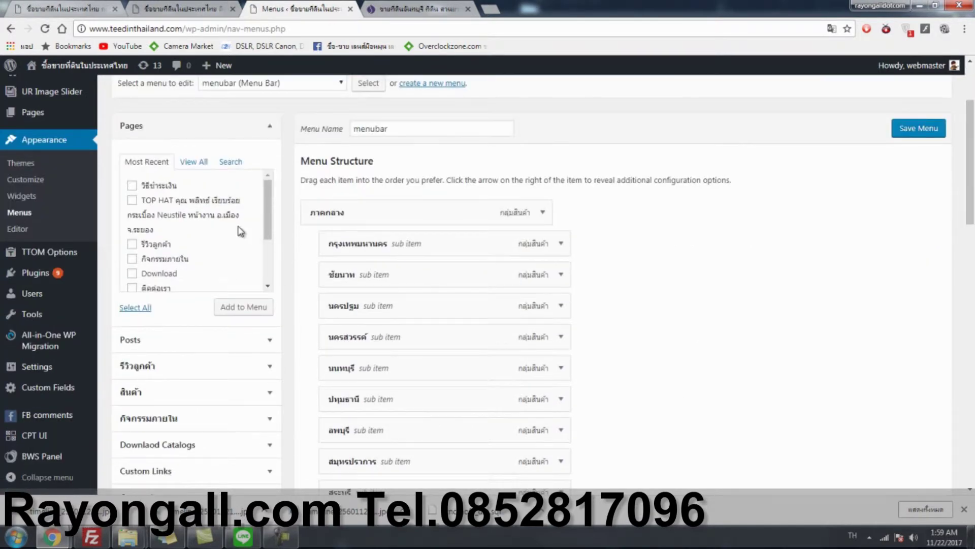
click(193, 161)
drag(265, 199, 267, 250)
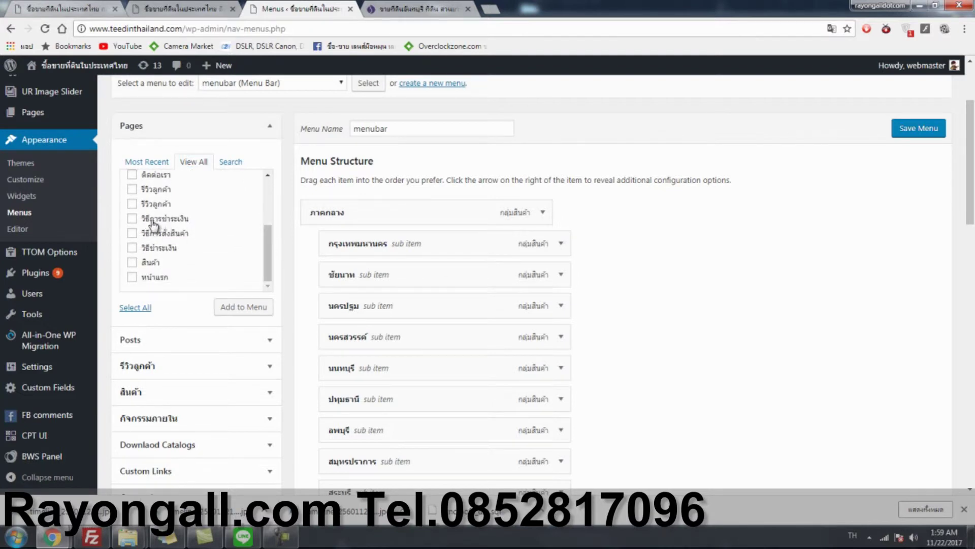
click(133, 219)
click(245, 308)
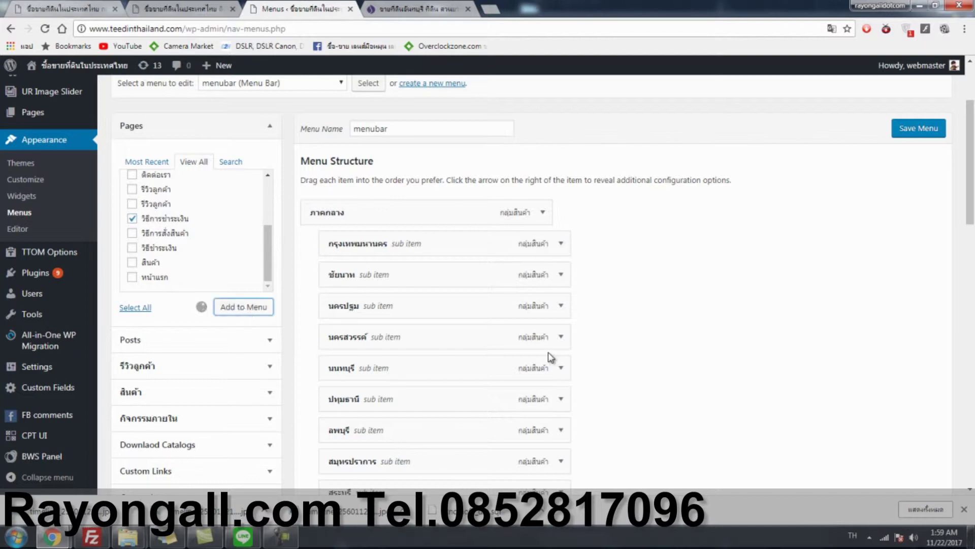
scroll(771, 405, down, 15)
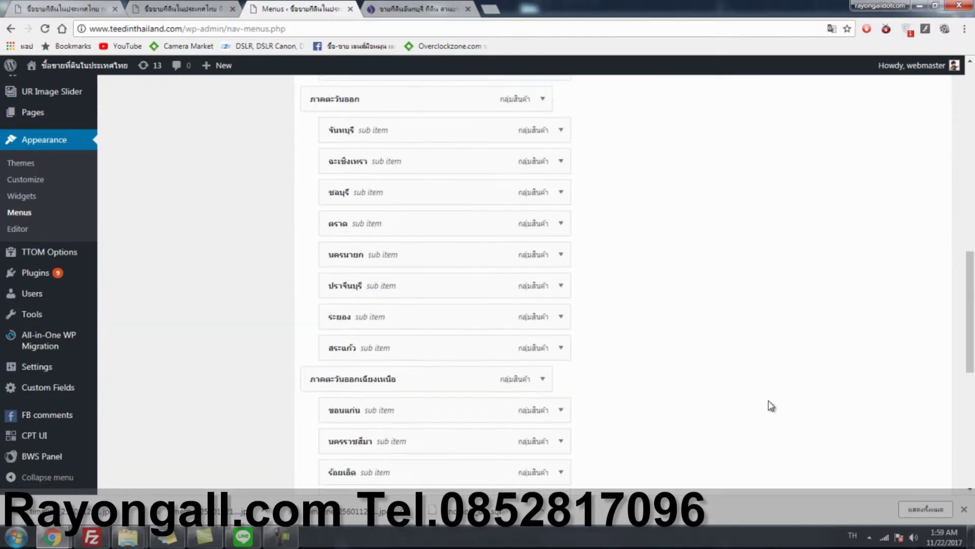
scroll(426, 396, up, 10)
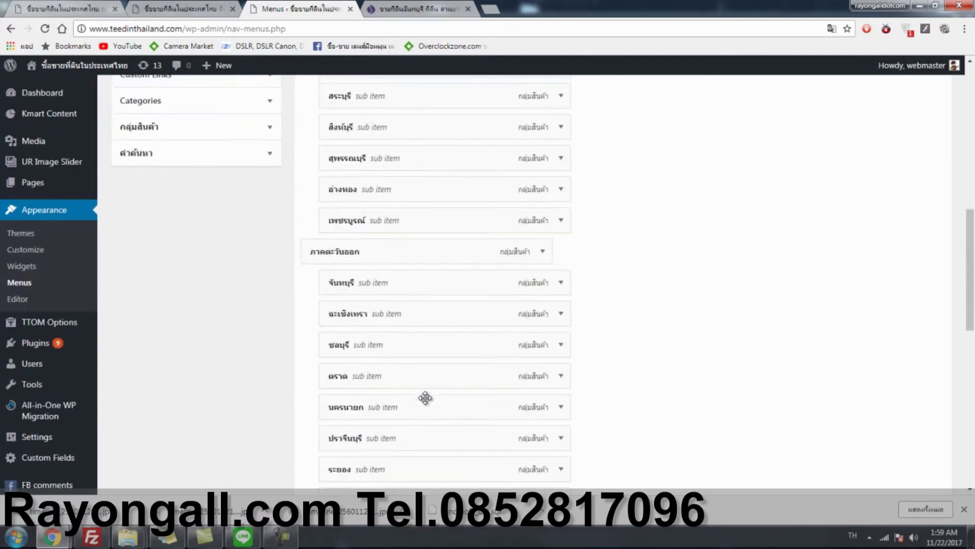
Step: Remove the วิธีการชำระเงิน item from the end of the menubar menu
click(178, 9)
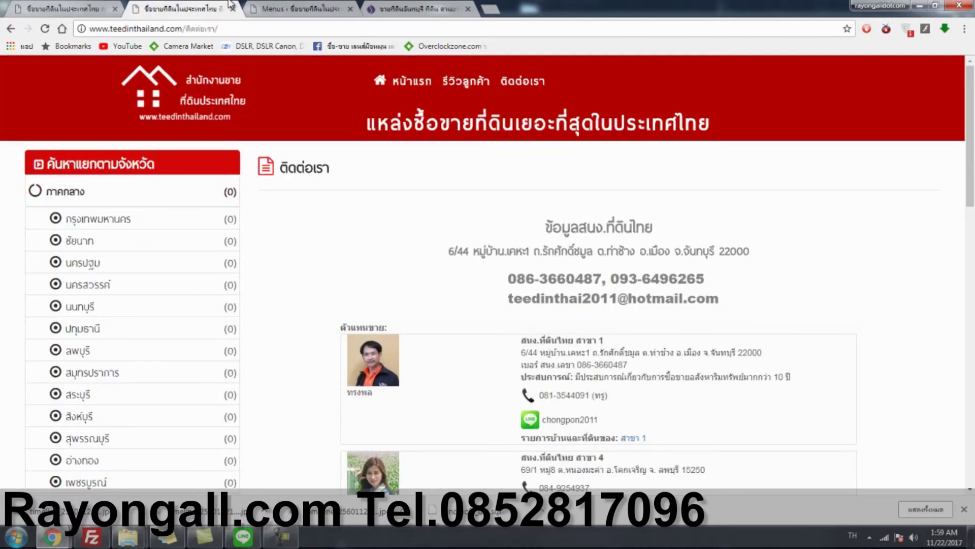
click(282, 9)
scroll(559, 304, down, 8)
scroll(561, 420, down, 9)
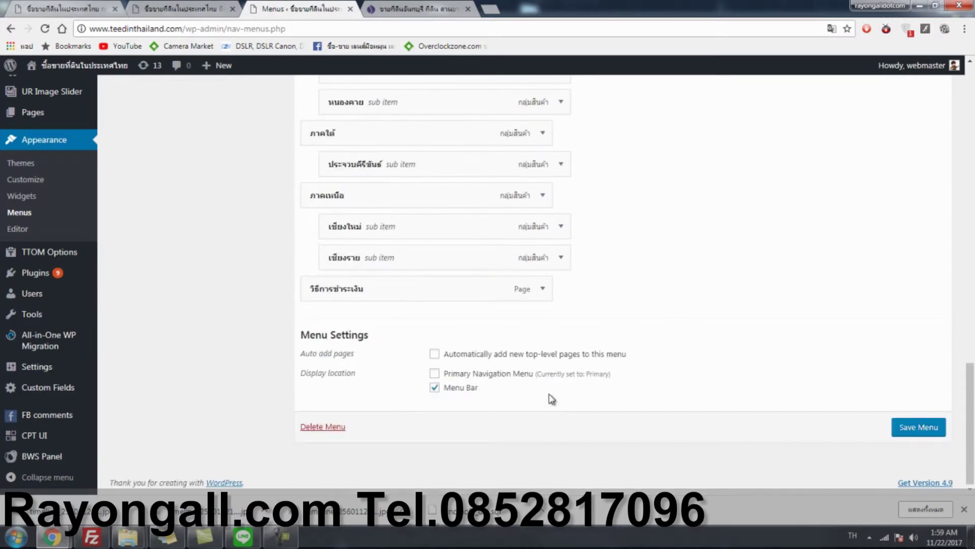
click(543, 288)
click(321, 399)
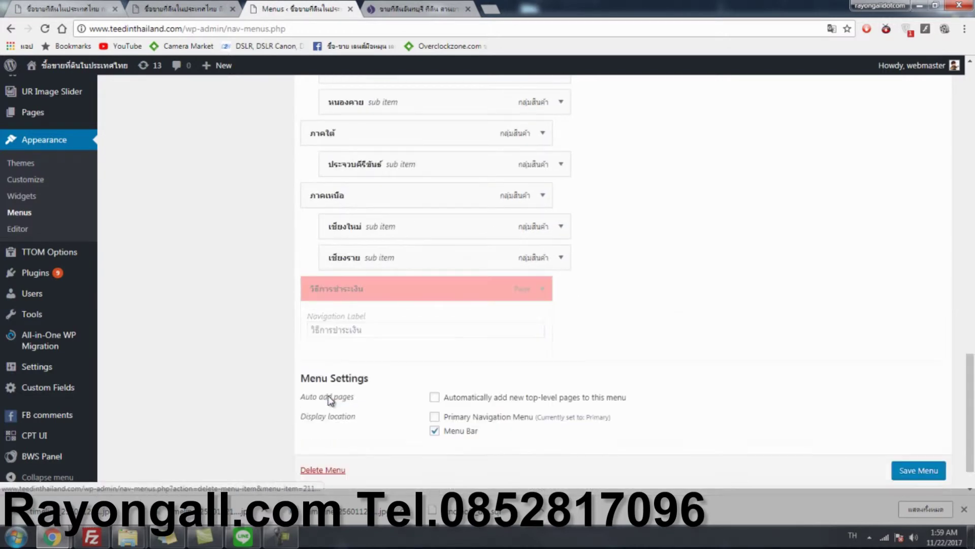
Step: Compare with the public site's header navigation and load the Primary (Primary Navigation Menu) menu for editing
scroll(781, 361, up, 5)
scroll(781, 360, up, 15)
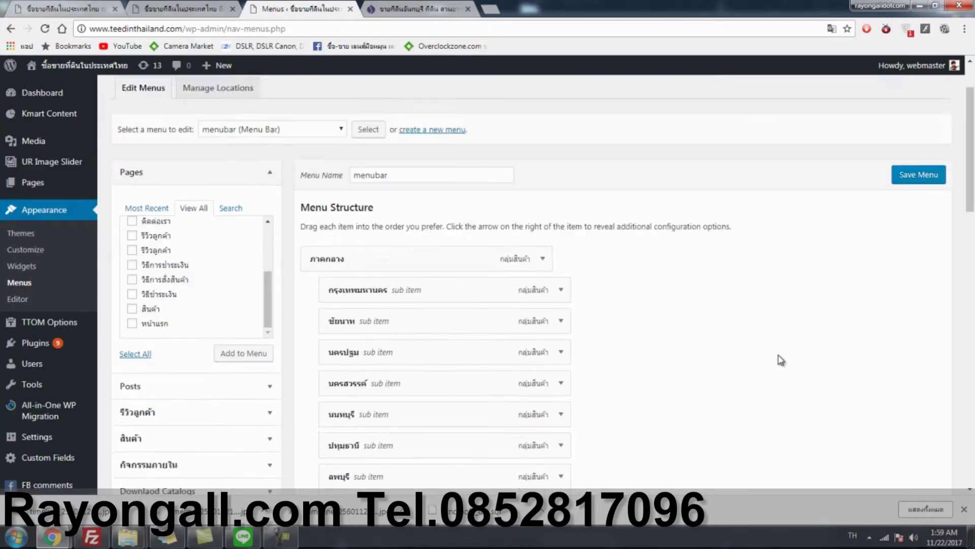
click(212, 7)
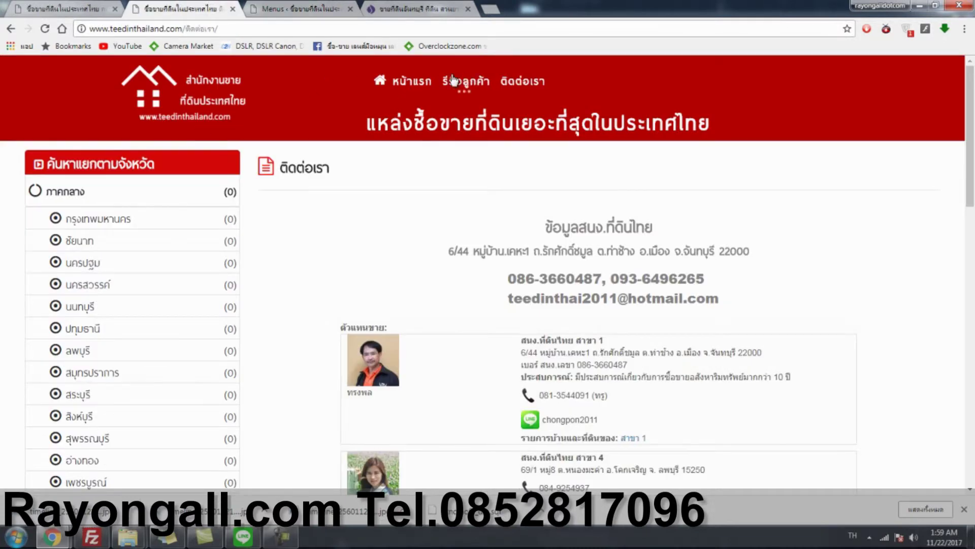
click(271, 10)
click(308, 200)
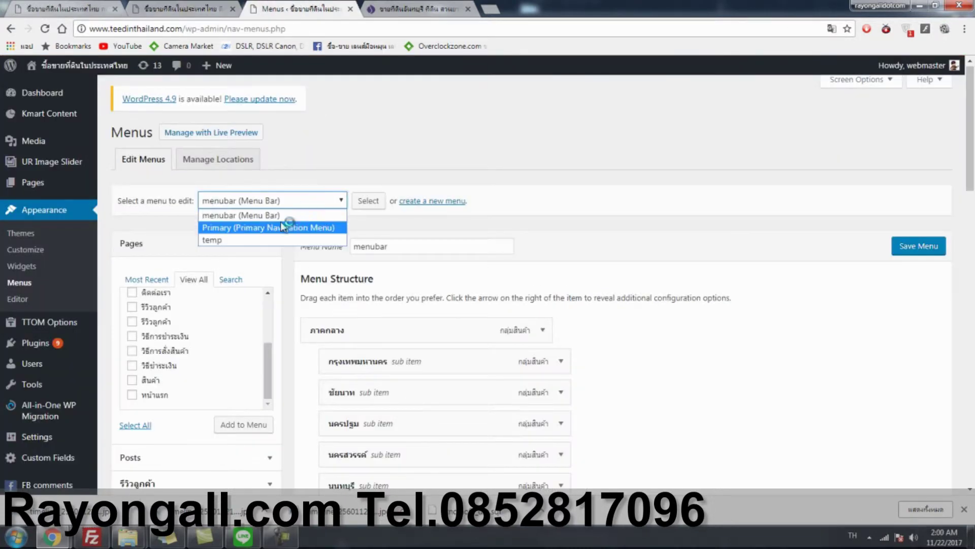
click(281, 224)
click(369, 202)
click(537, 94)
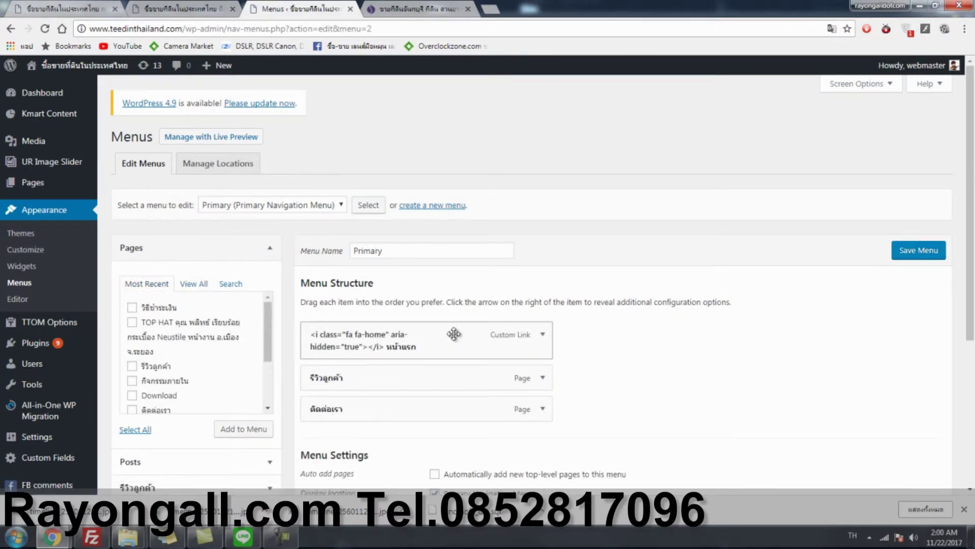
Step: Add the วิธีชำระเงิน page to the Primary menu and save the menu
scroll(453, 330, down, 5)
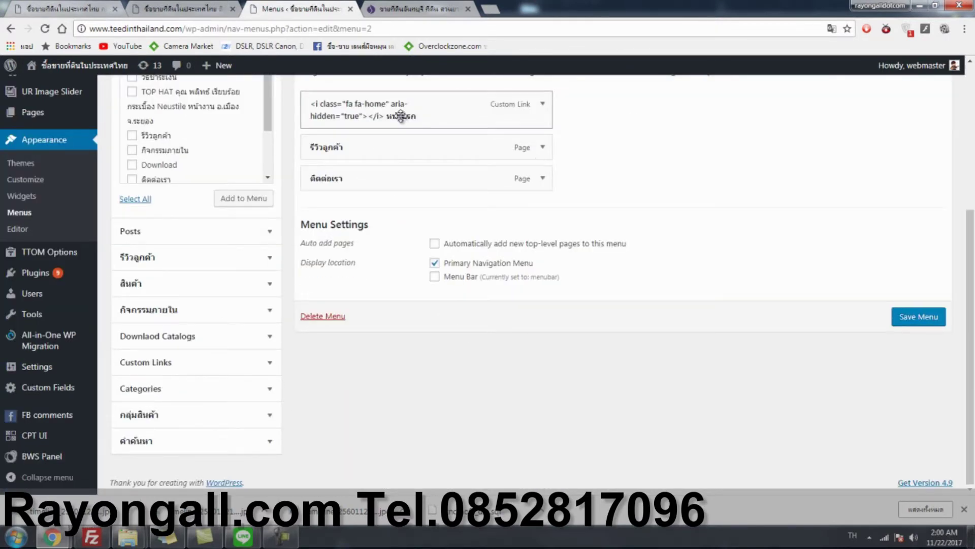
scroll(255, 260, up, 5)
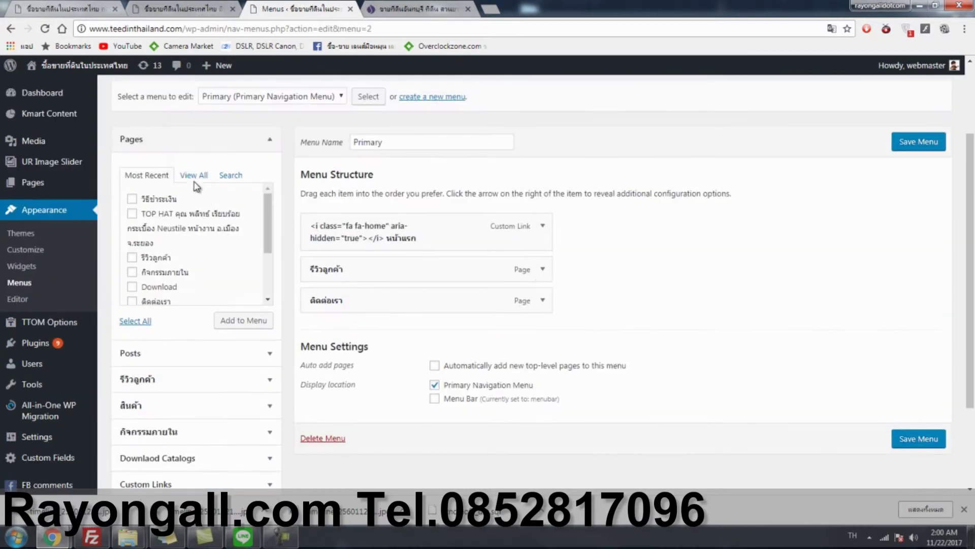
drag(267, 218, 269, 263)
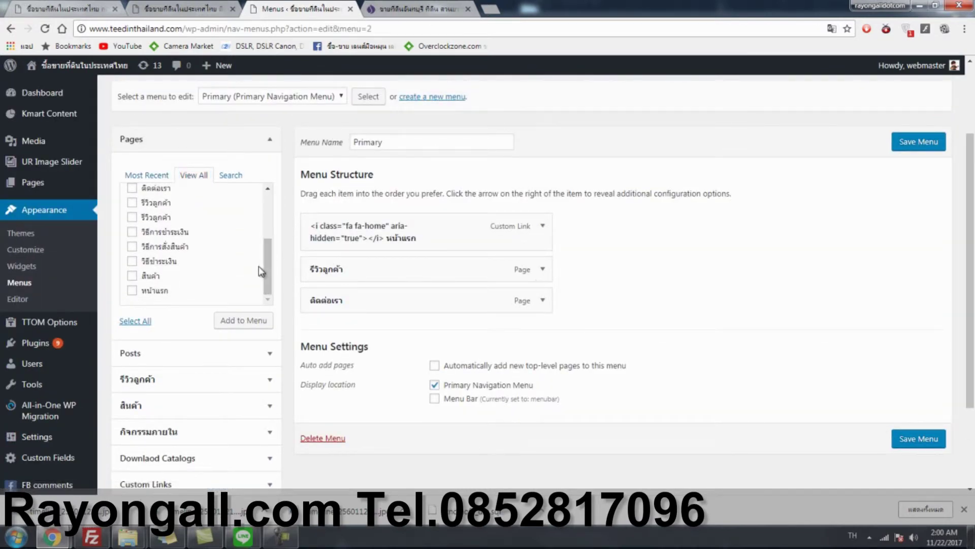
click(132, 261)
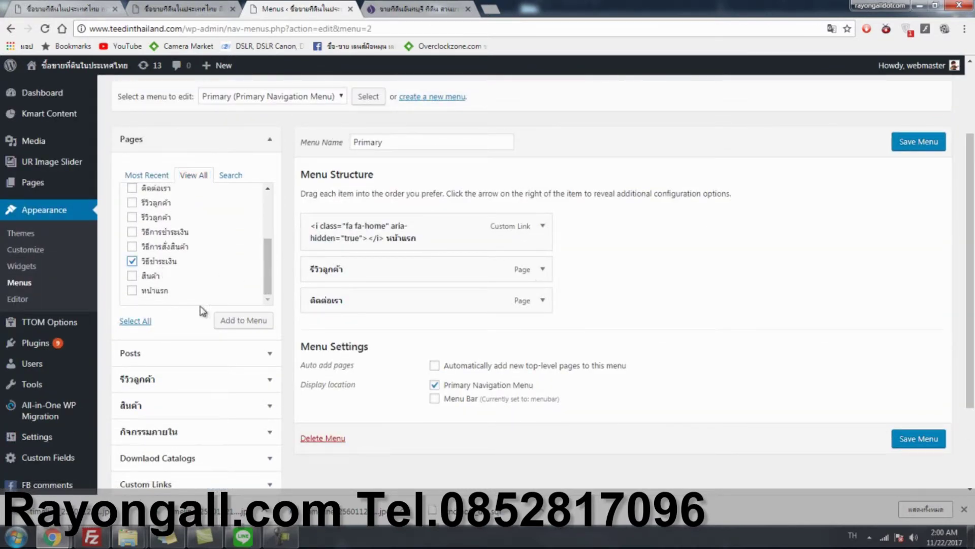
click(246, 322)
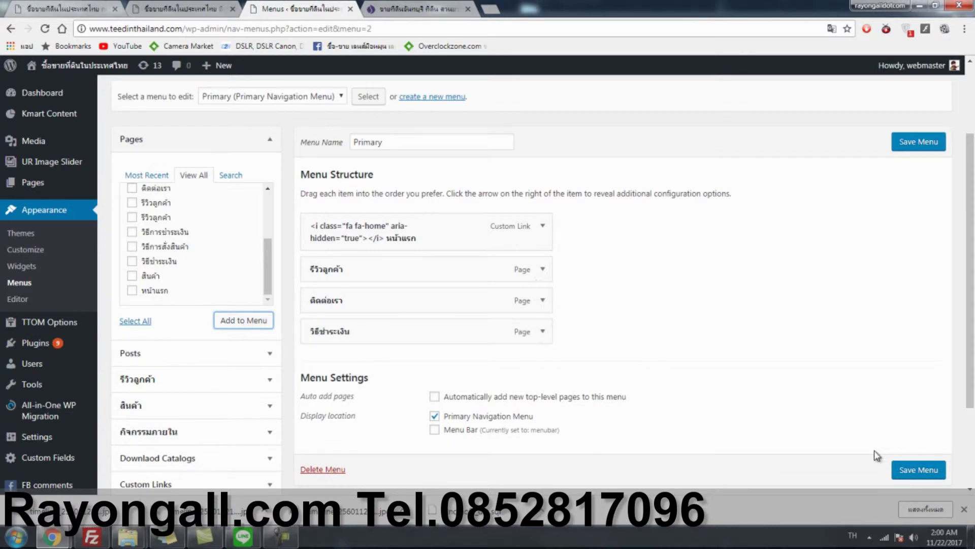
click(895, 467)
Step: Reload the public site and open วิธีชำระเงิน from its navigation to check the page's text
click(147, 9)
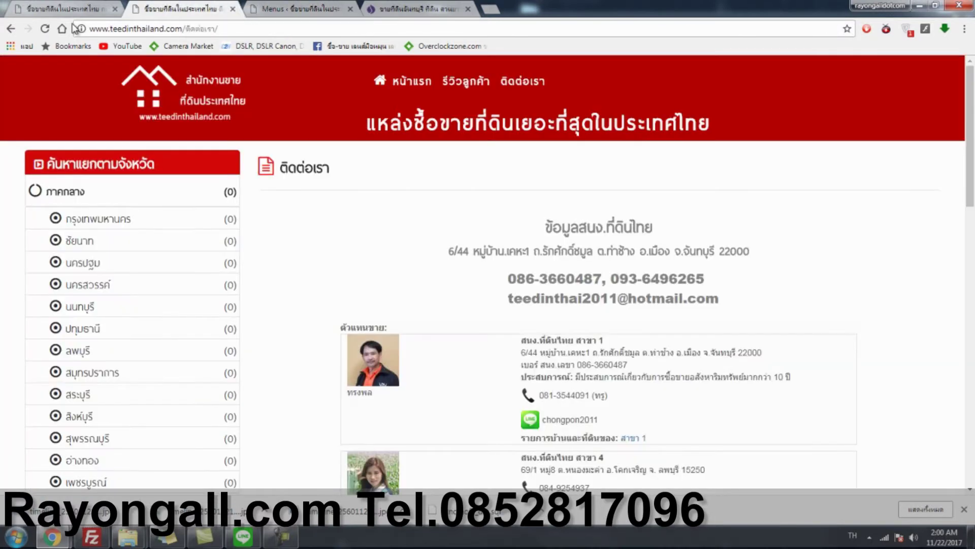
click(45, 30)
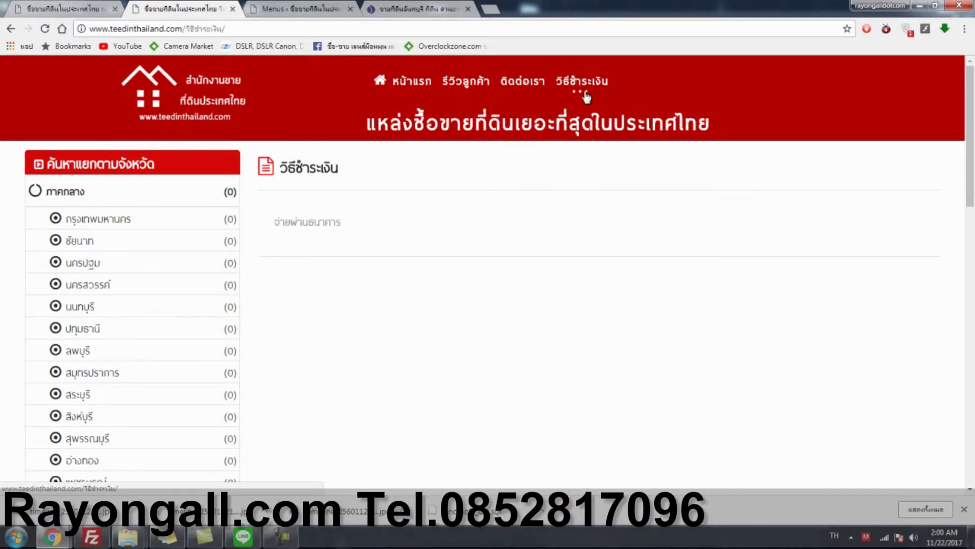
drag(279, 221, 392, 226)
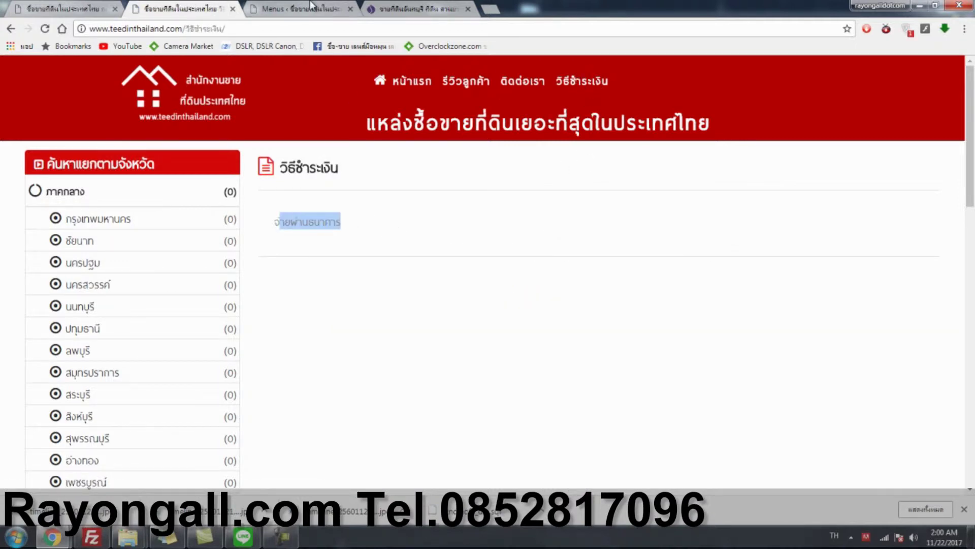
Step: Move วิธีชำระเงิน above ติดต่อเรา in the Primary menu, save it, and reload the public site
click(333, 10)
scroll(602, 371, down, 3)
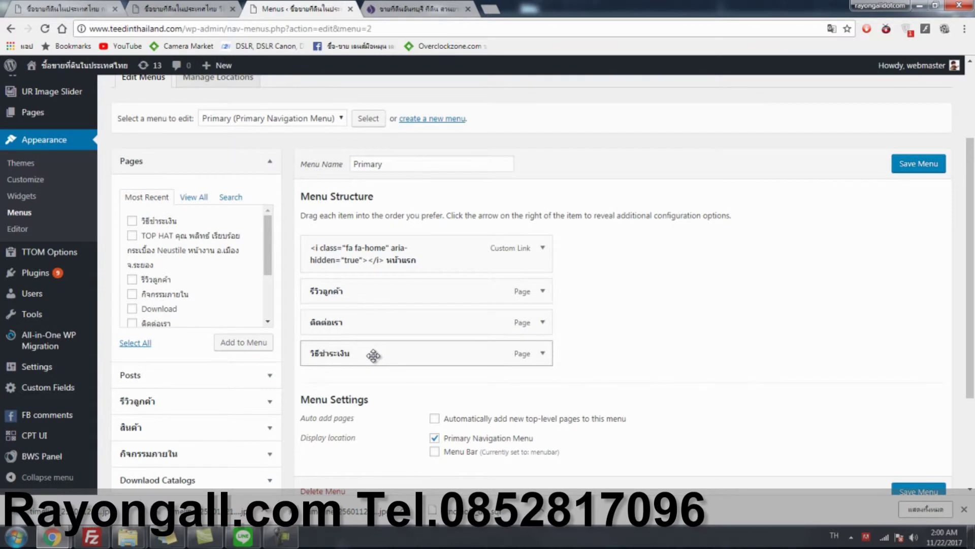
drag(370, 355, 401, 330)
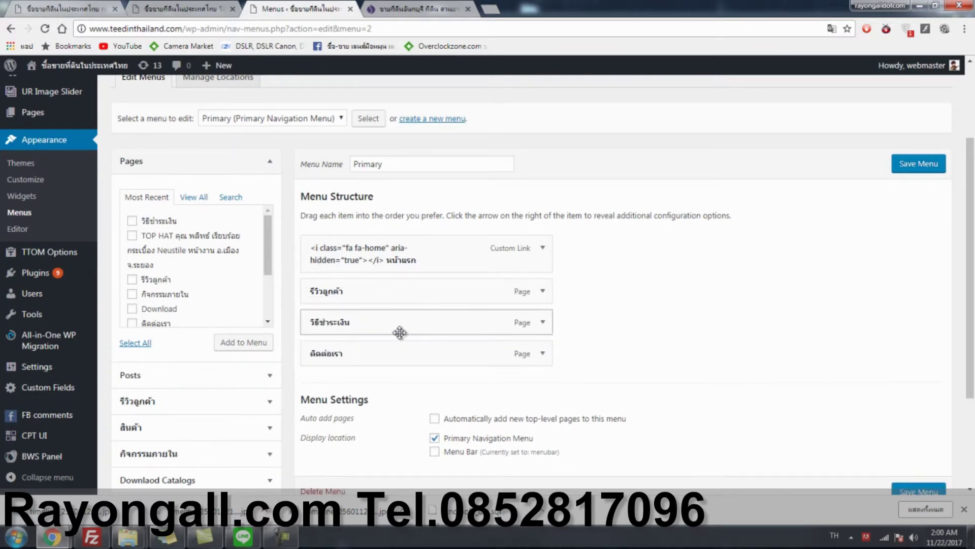
click(903, 170)
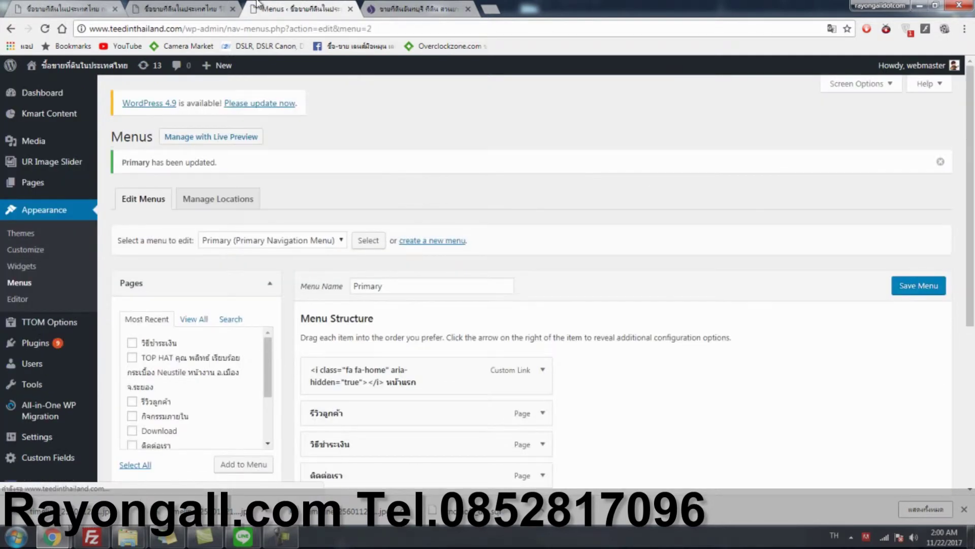
click(180, 9)
click(44, 29)
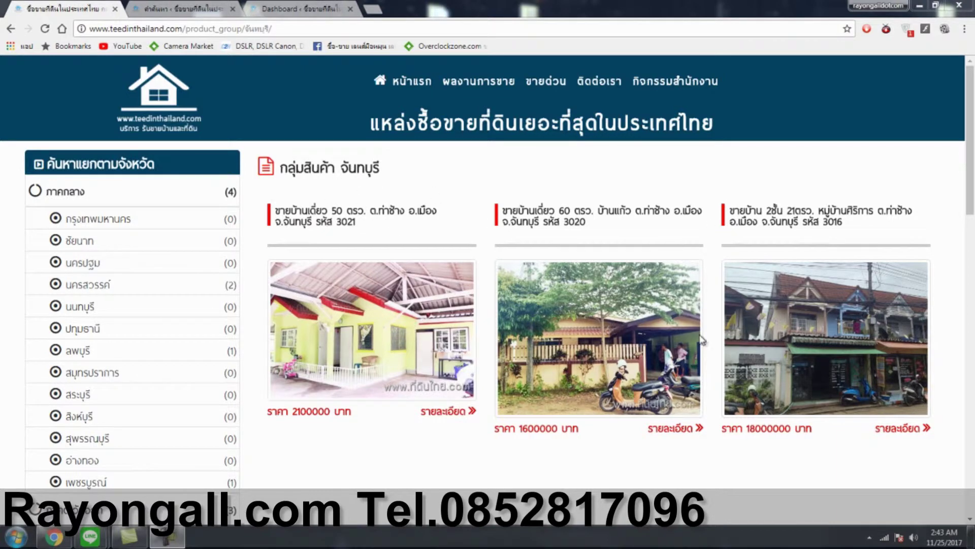
Step: Open the 50 ตรว. house listing รหัส 3021 in the จันทบุรี group and examine its สินค้าที่เกี่ยวข้อง section
click(356, 221)
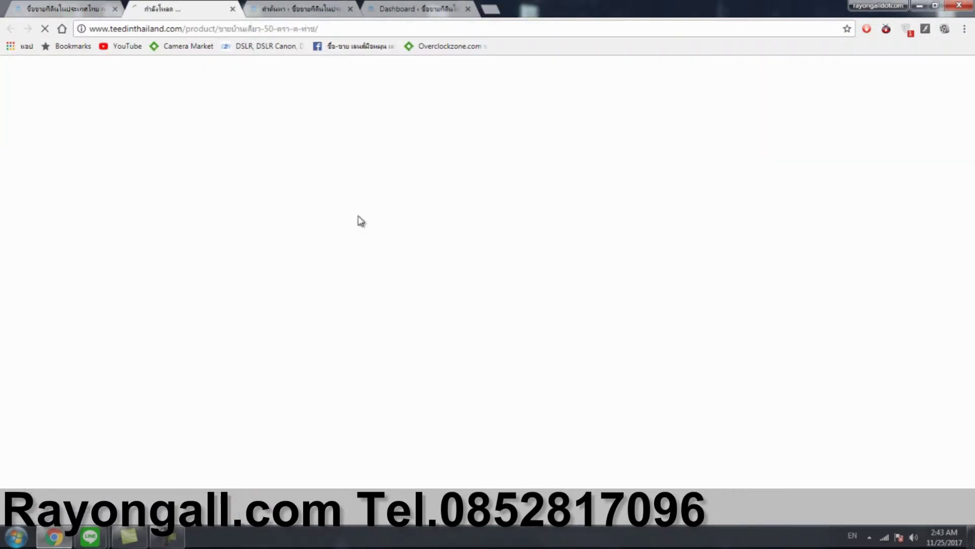
scroll(254, 149, down, 10)
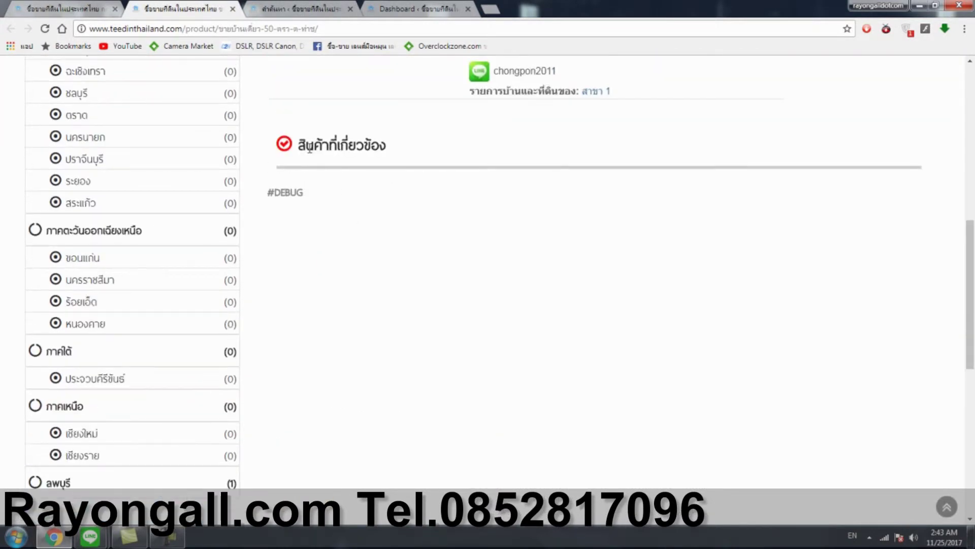
drag(307, 147, 381, 155)
click(368, 199)
scroll(363, 224, up, 7)
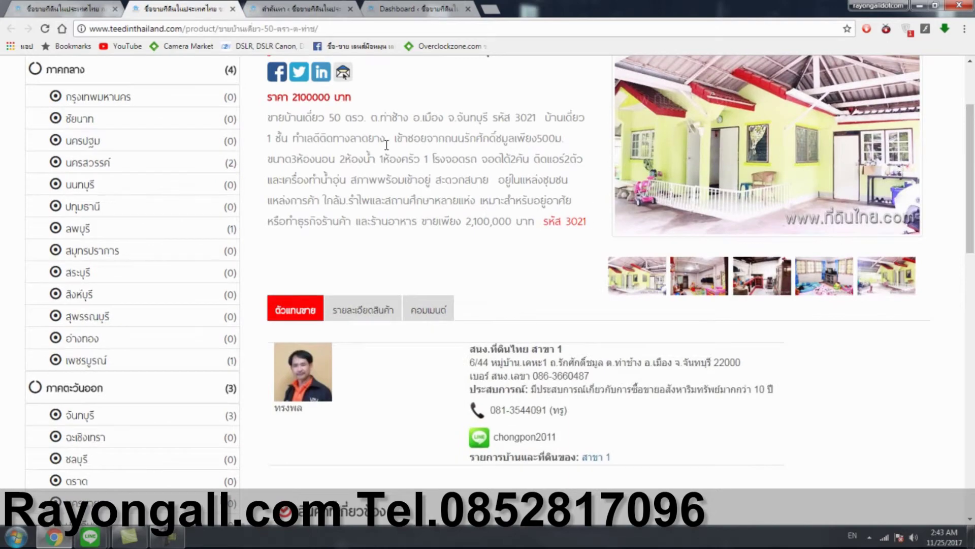
Step: Compare the listings in the จันทบุรี group with the related-products section of listing 3021
key(ctrl+shift+Tab)
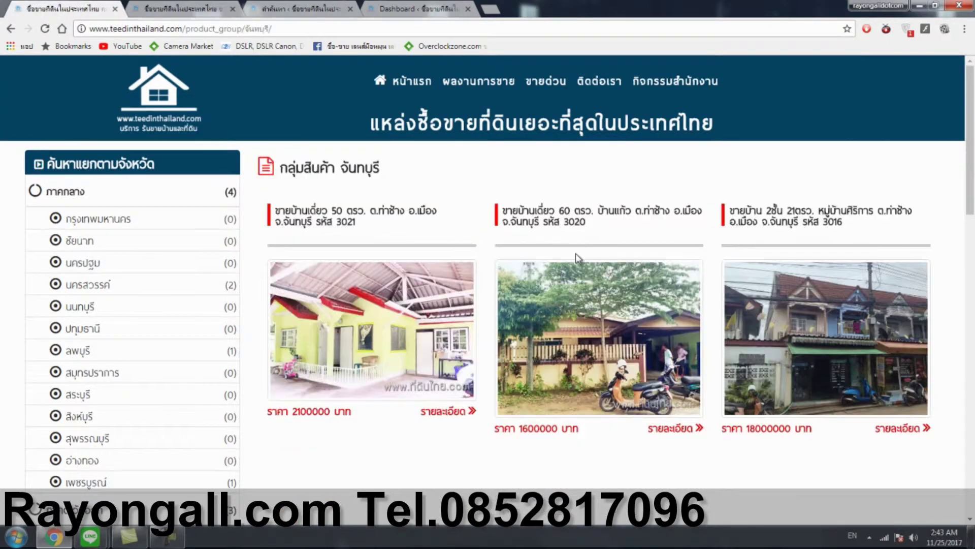
scroll(668, 341, down, 3)
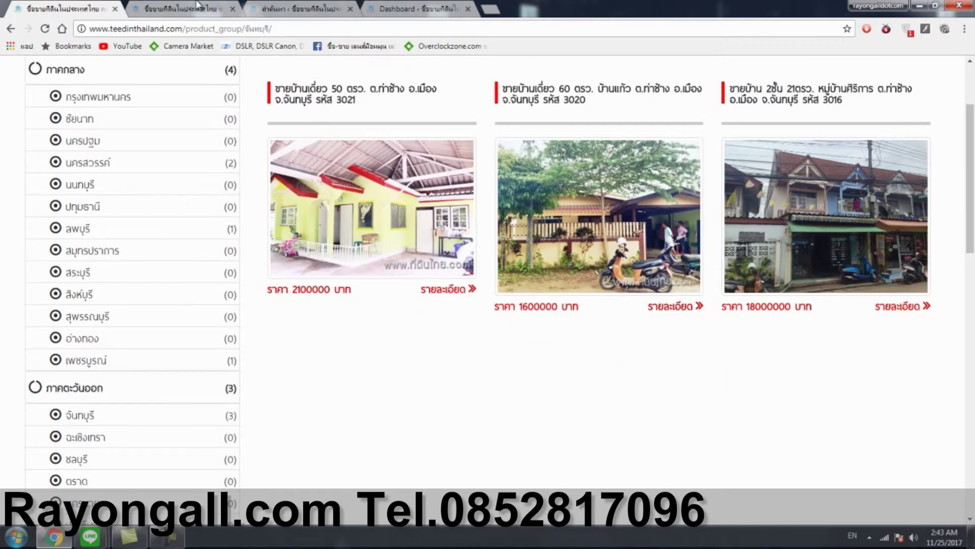
key(ctrl+Tab)
scroll(360, 241, down, 7)
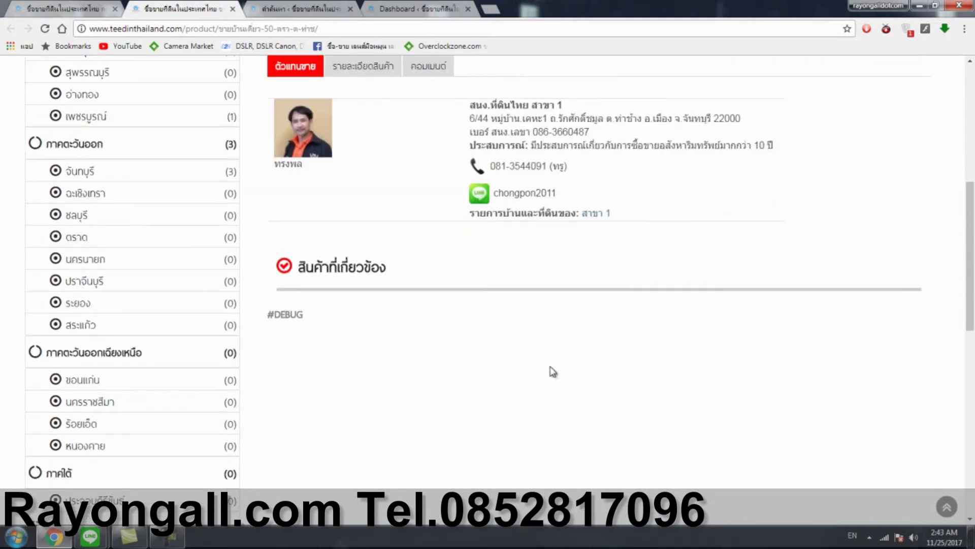
Step: Add a new คำค้นหา keyword named จันทบุรี with the slug จันทบุรี
click(300, 7)
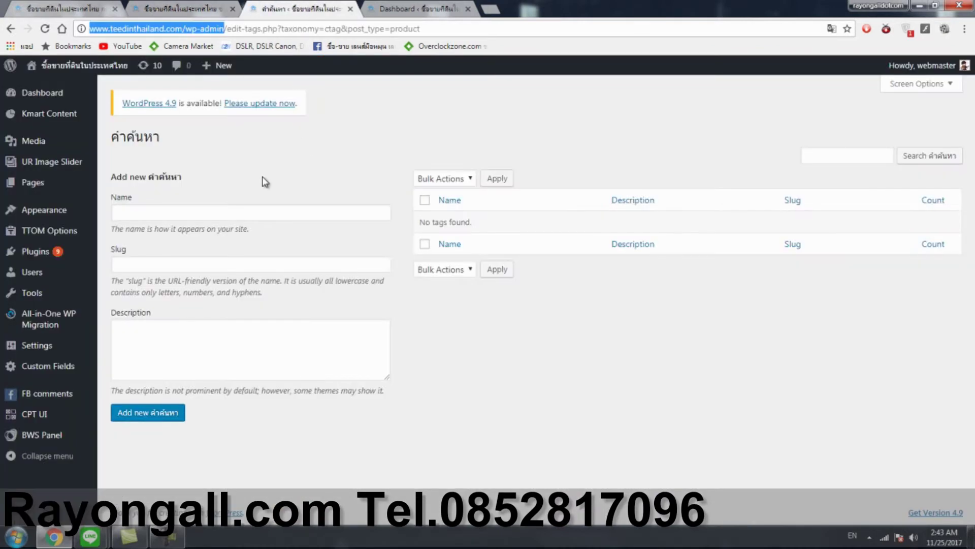
mouse_move(55, 118)
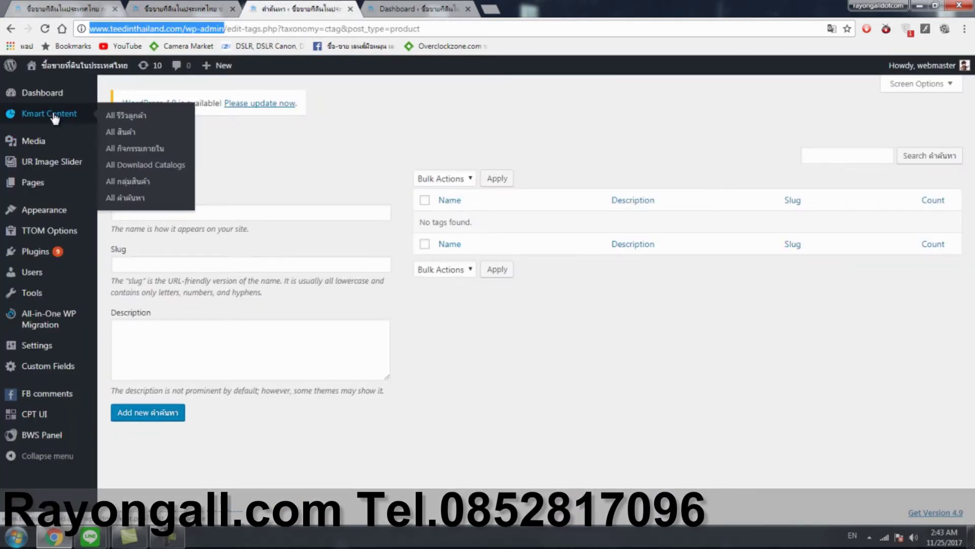
click(133, 199)
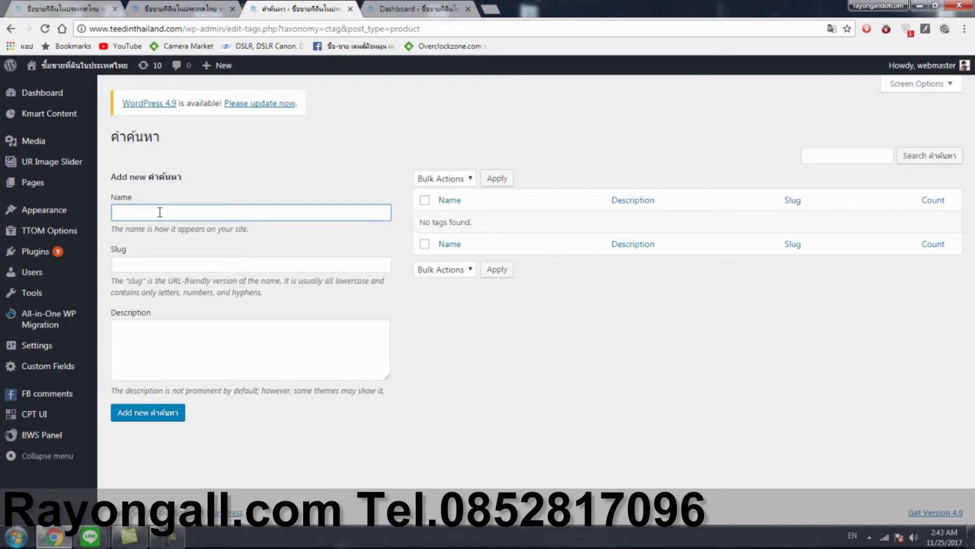
text(0yo)
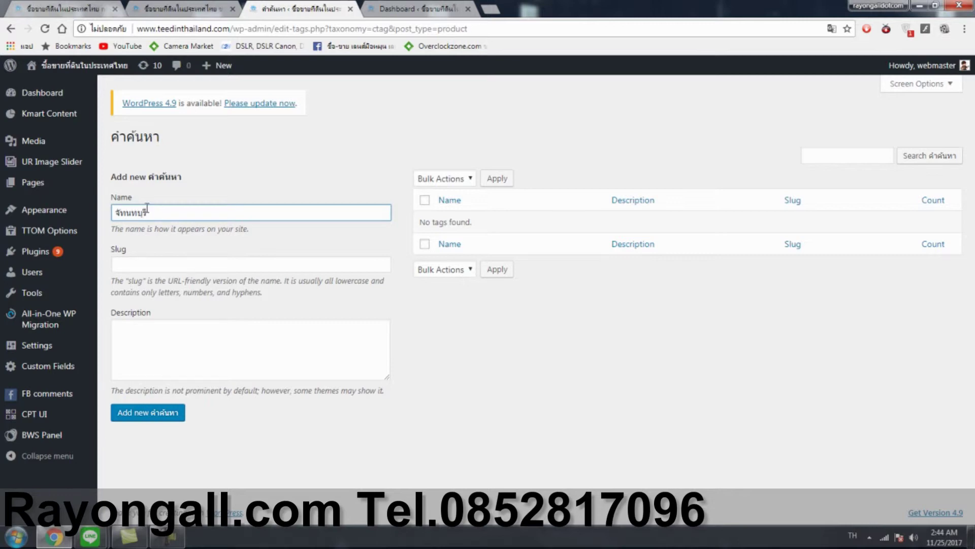
double_click(173, 212)
key(ctrl+c)
click(158, 264)
key(ctrl+v)
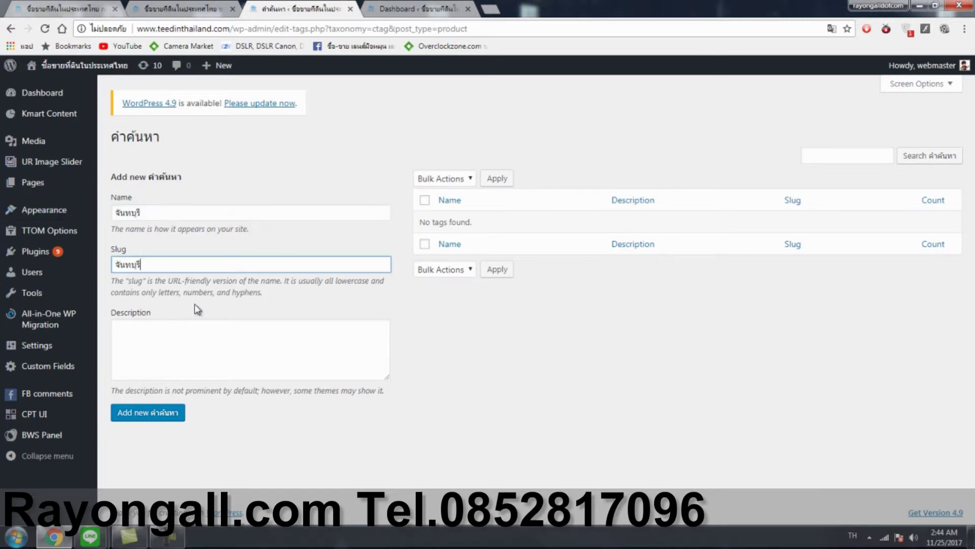
click(181, 414)
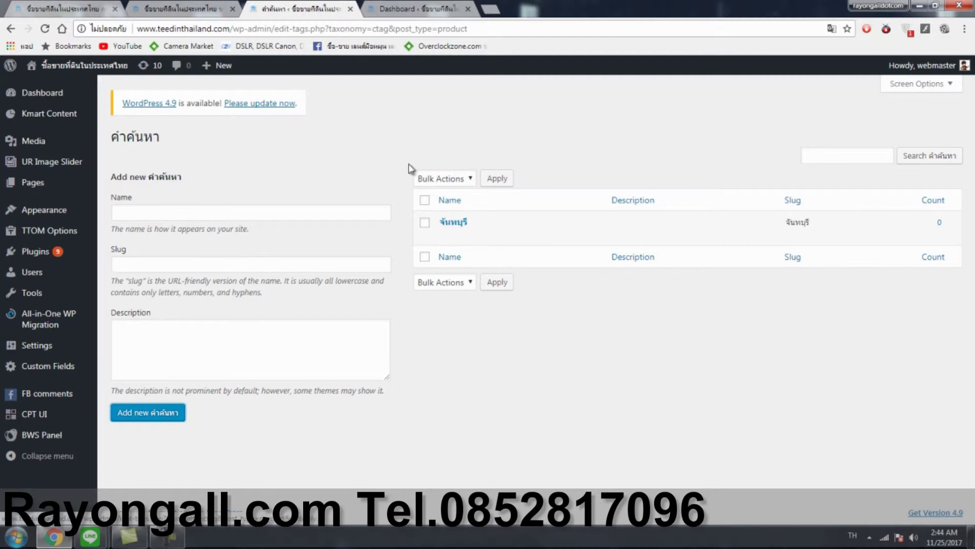
Step: Open the list of all สินค้า in the site admin and check it against the title of the public listing รหัส 3021
click(426, 9)
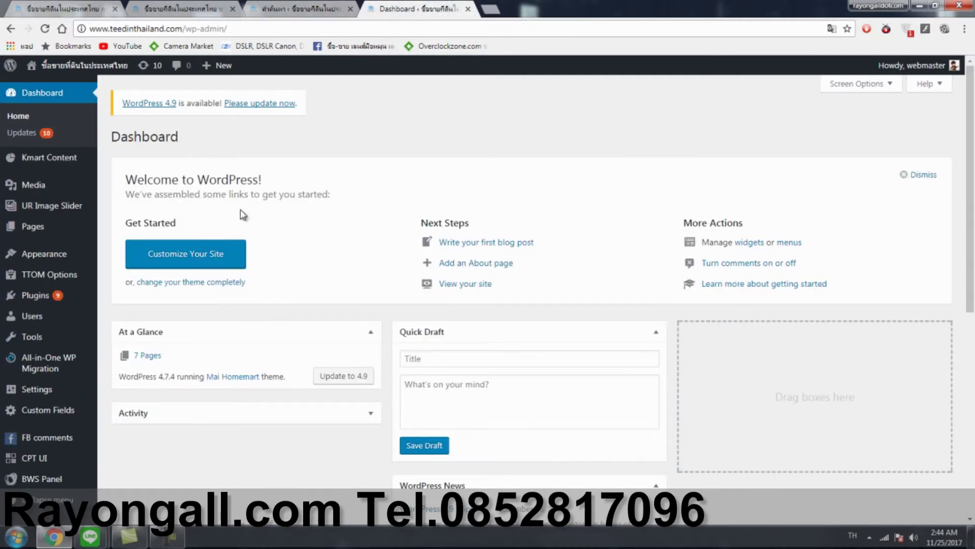
mouse_move(40, 157)
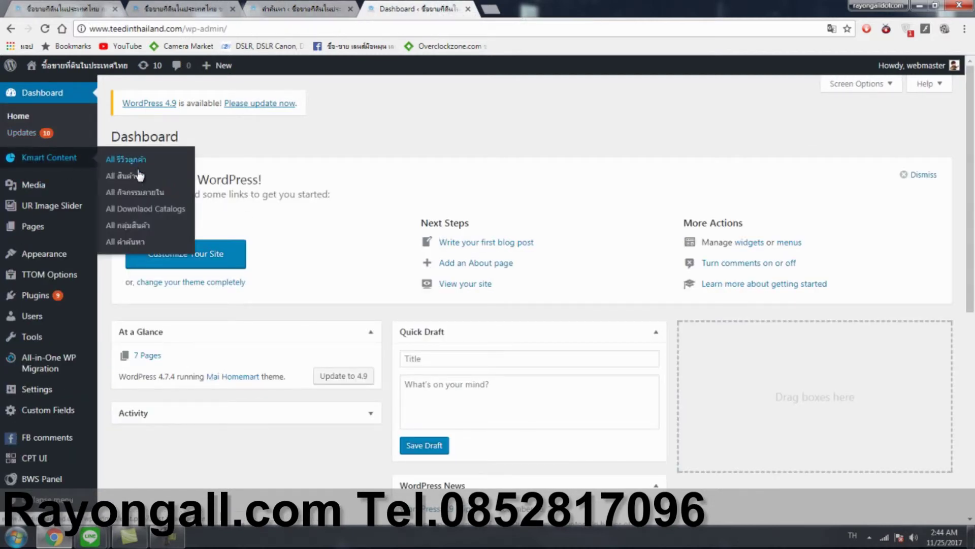
click(134, 175)
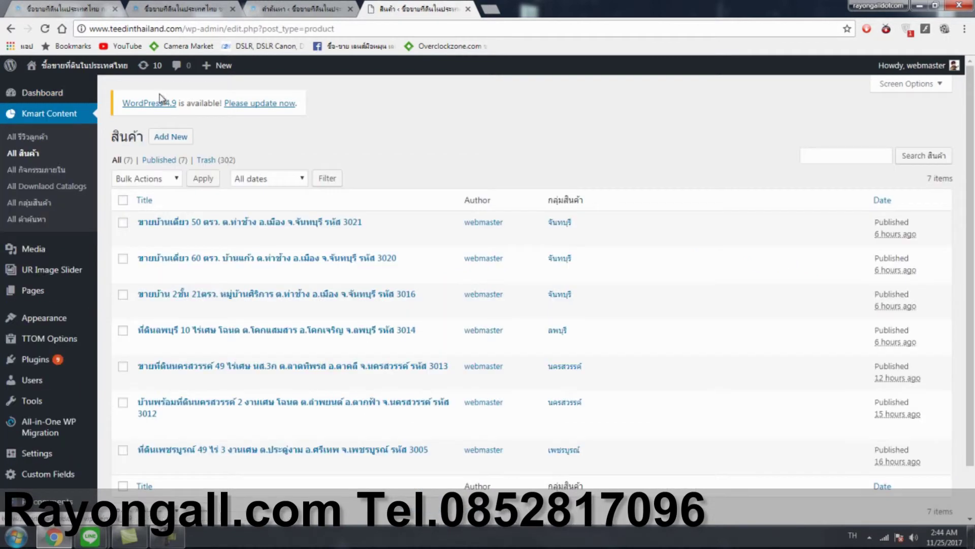
click(163, 6)
scroll(458, 264, up, 7)
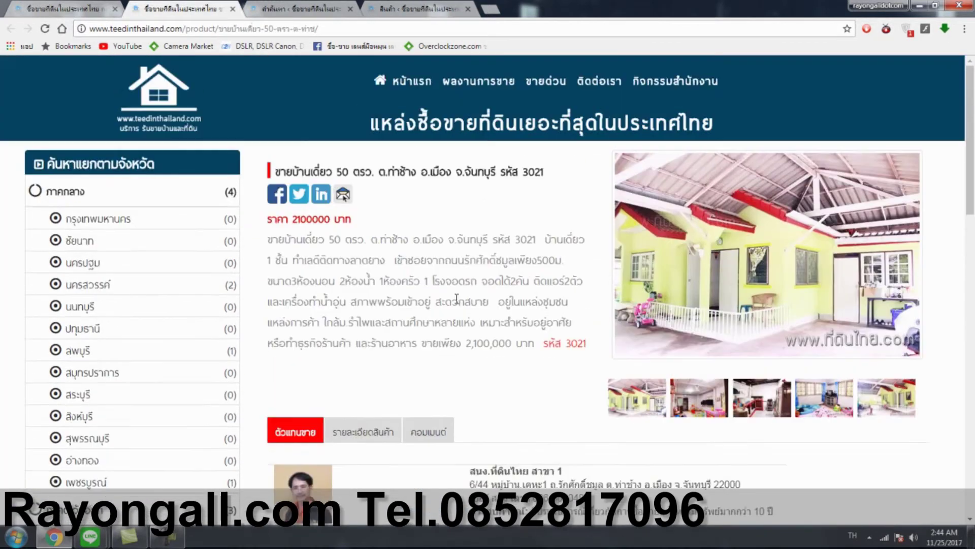
drag(345, 171, 407, 171)
click(405, 6)
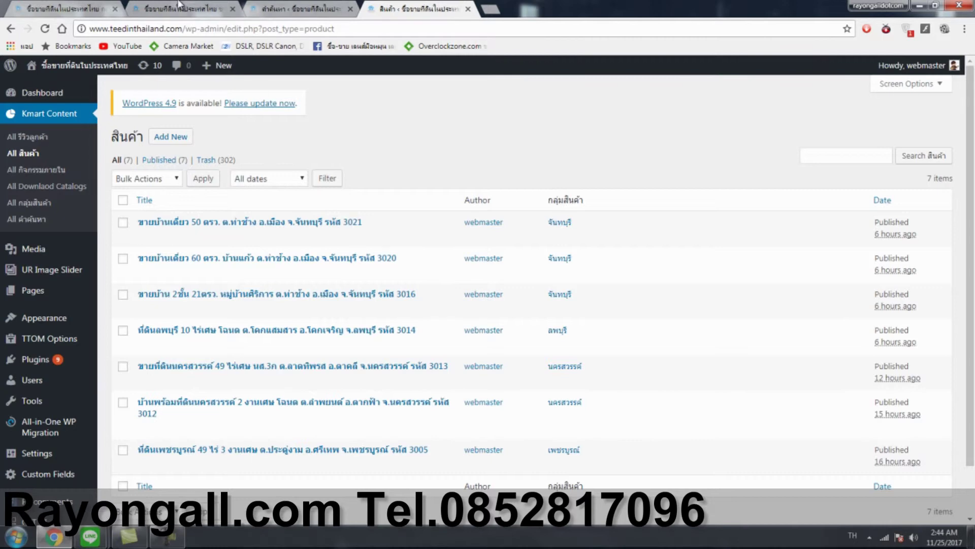
click(179, 6)
key(ctrl+Tab)
key(ctrl+Tab)
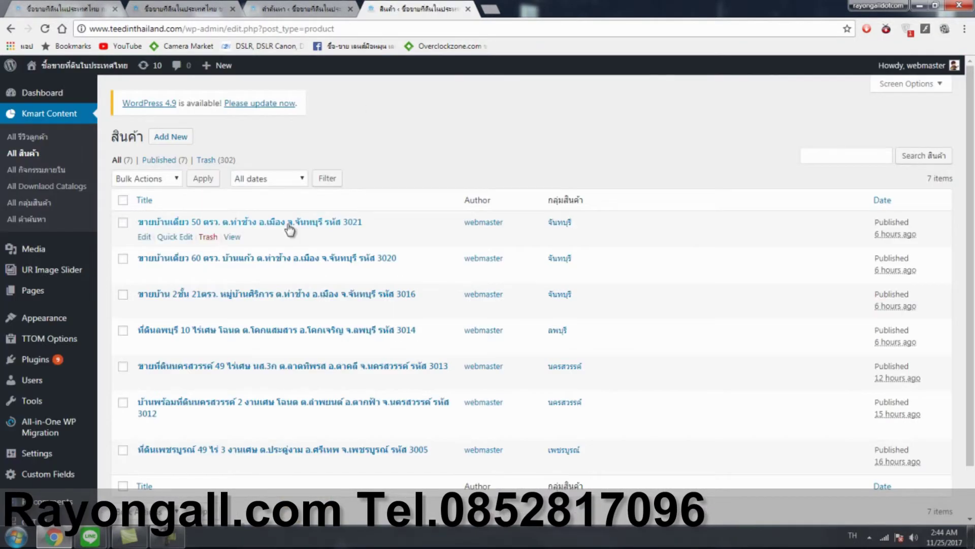
Step: Add the existing keyword จันทบุรี to the 50 ตรว. house listing รหัส 3021 and update the listing
click(287, 222)
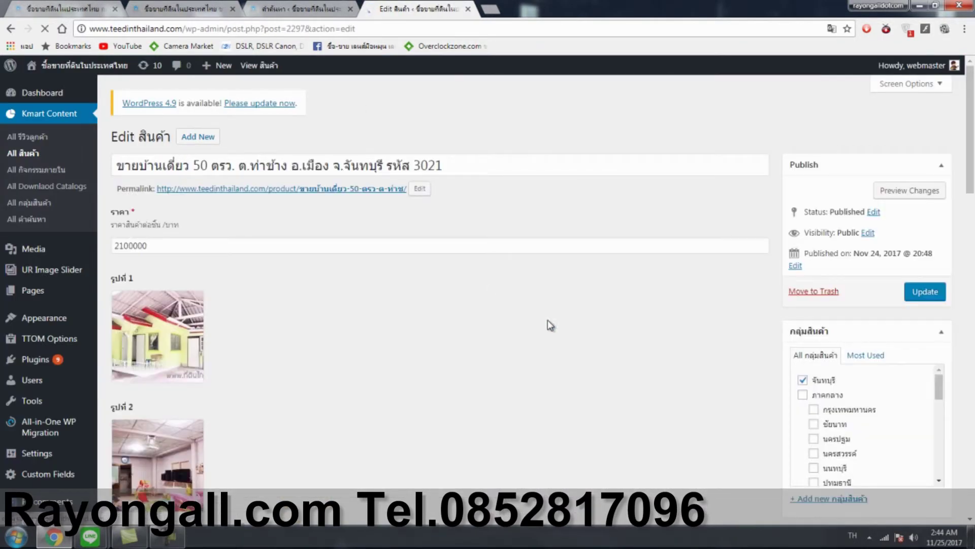
scroll(583, 342, down, 4)
click(853, 386)
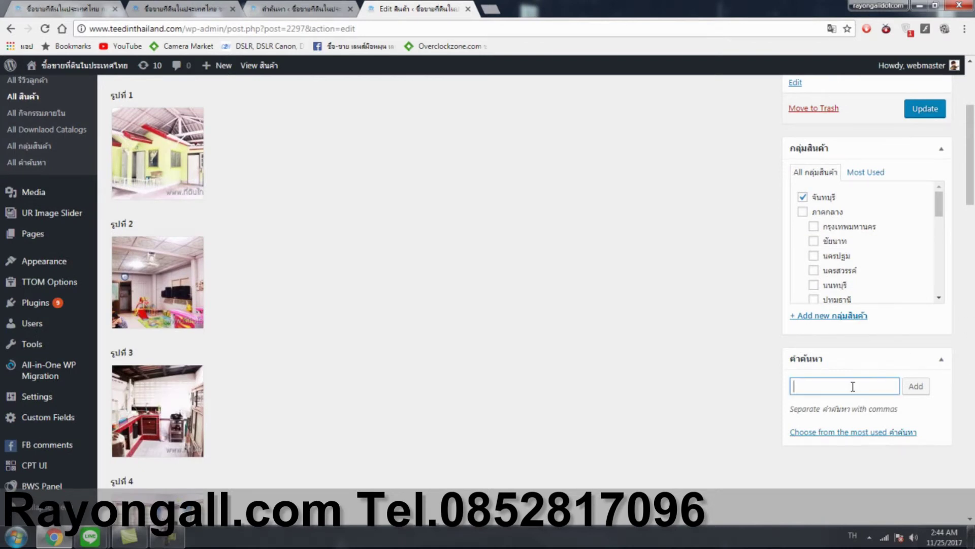
text(ส)
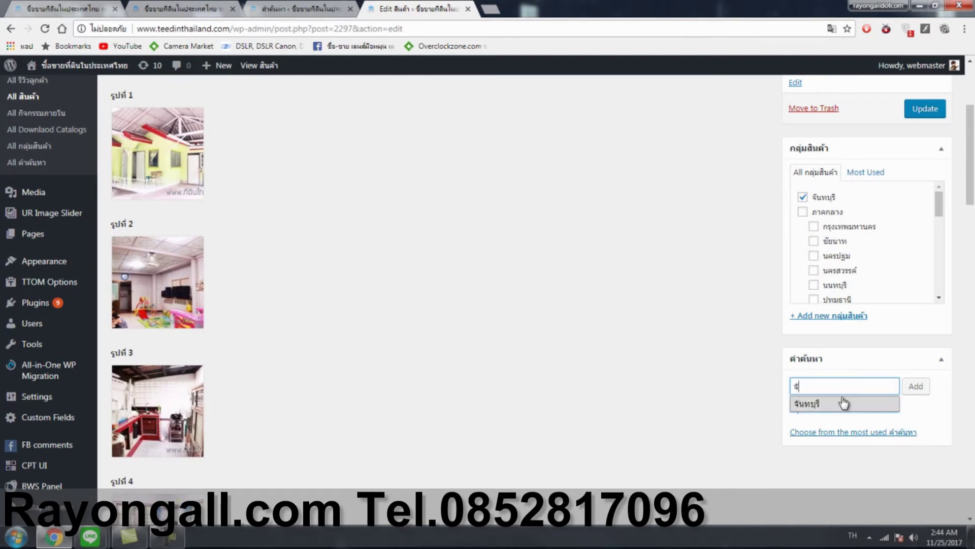
click(841, 403)
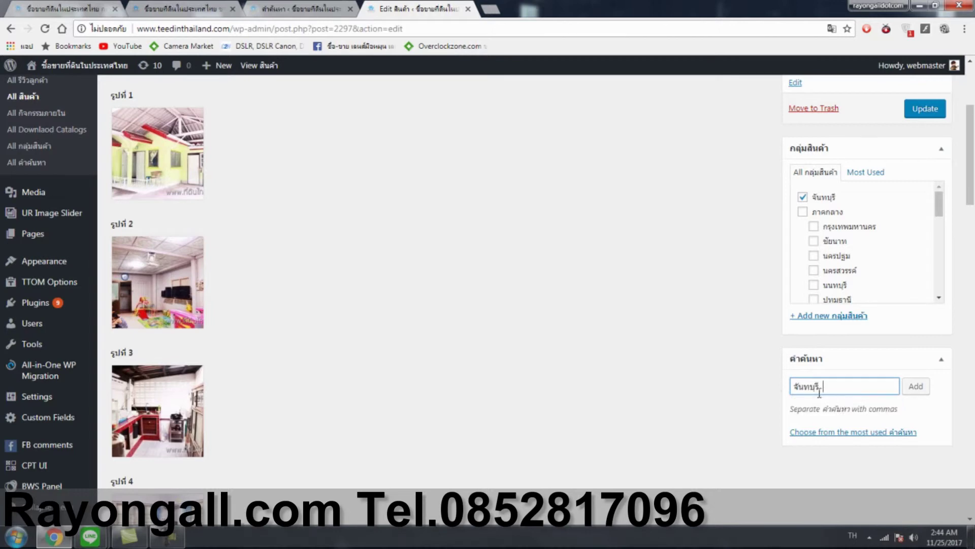
click(916, 389)
click(924, 108)
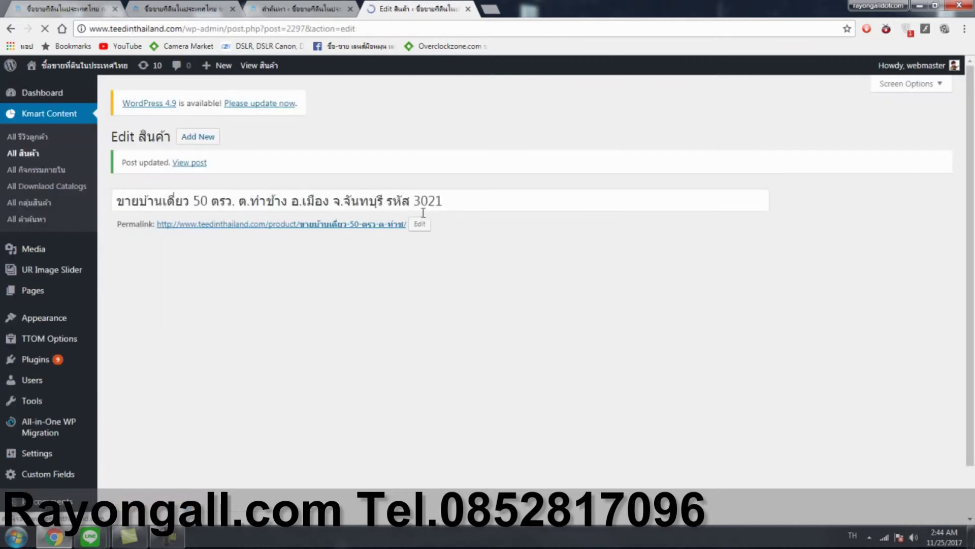
Step: Add the keyword จันทบุรี to the 60 ตรว. บ้านแก้ว house listing รหัส 3020 and update the listing
click(37, 154)
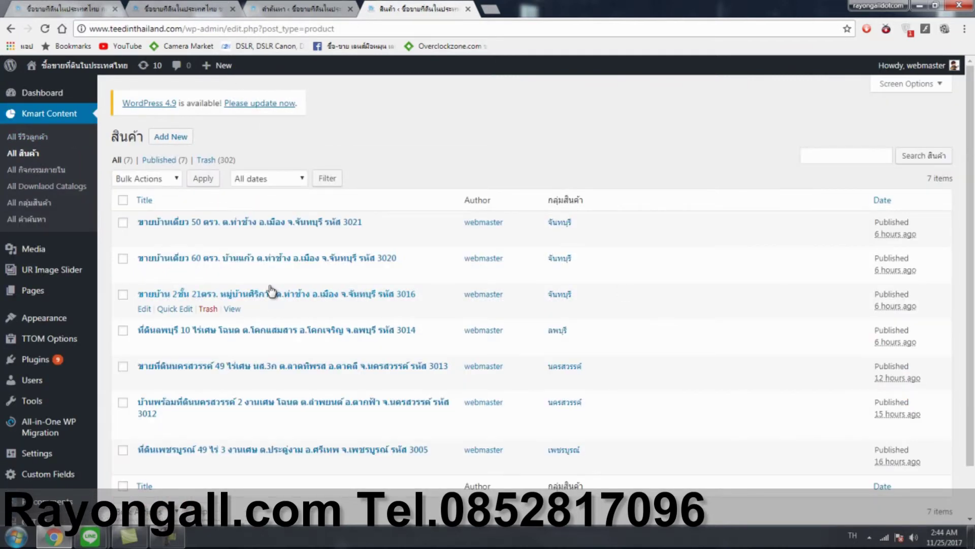
click(293, 260)
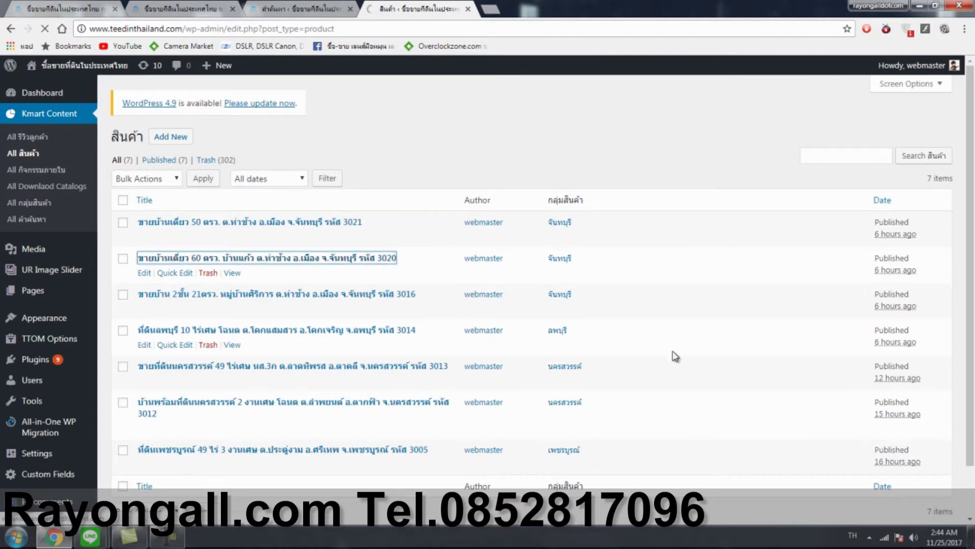
scroll(720, 422, down, 5)
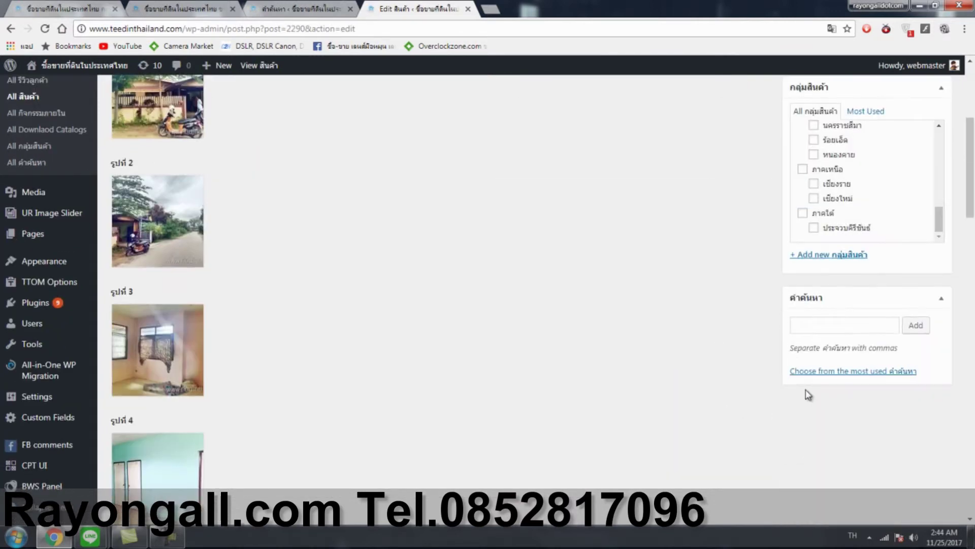
click(816, 331)
text(จ)
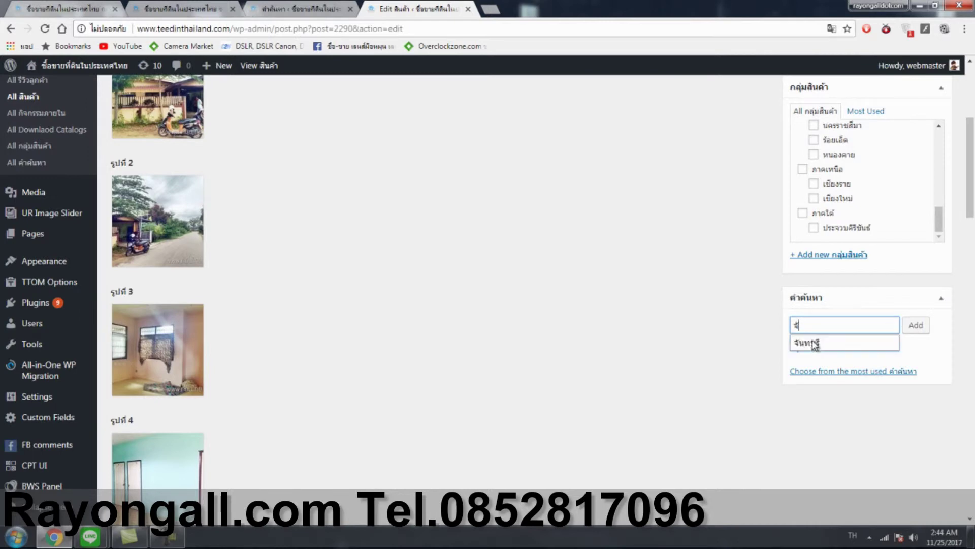
click(815, 341)
click(916, 325)
scroll(608, 304, up, 5)
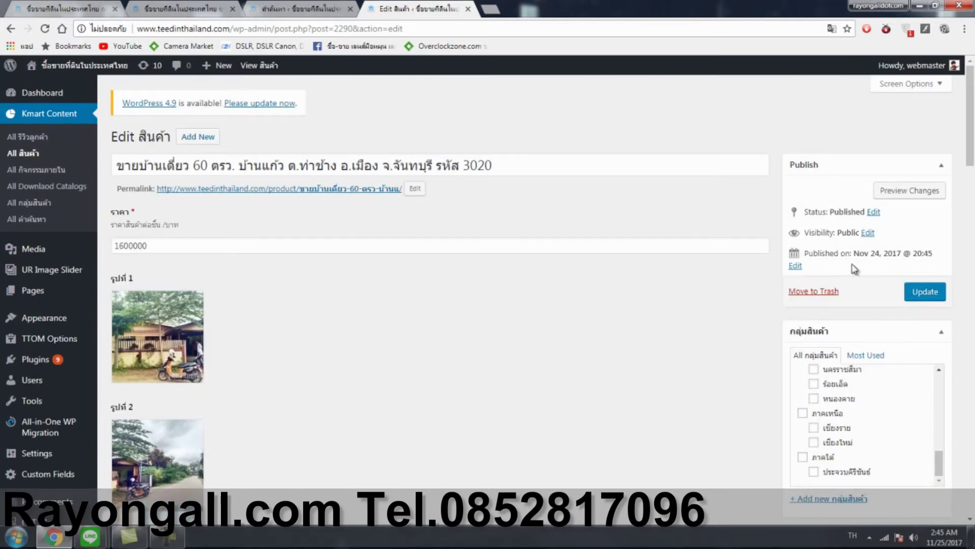
click(914, 293)
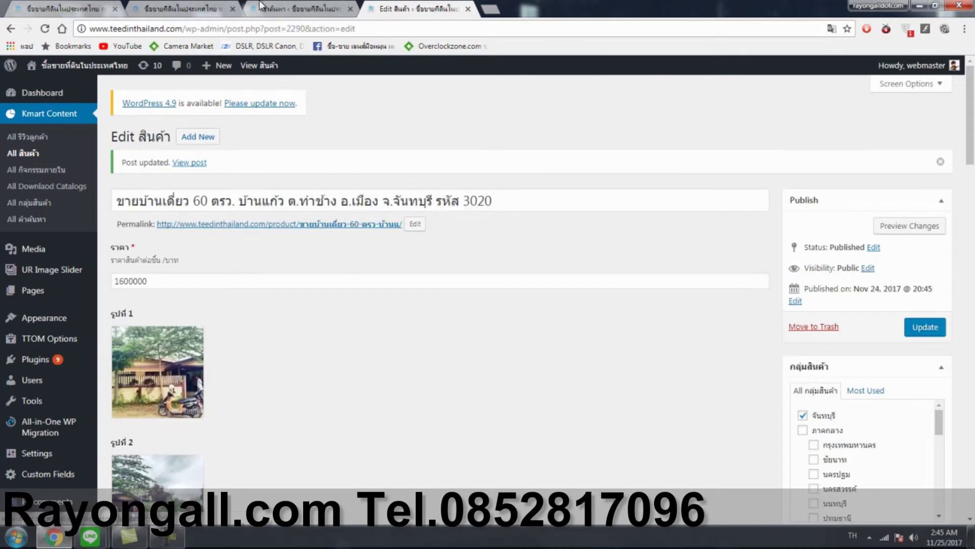
Step: Add the keyword จันทบุรี to the 2ชั้น 21ตรว. house listing รหัส 3016 and update the listing
click(26, 154)
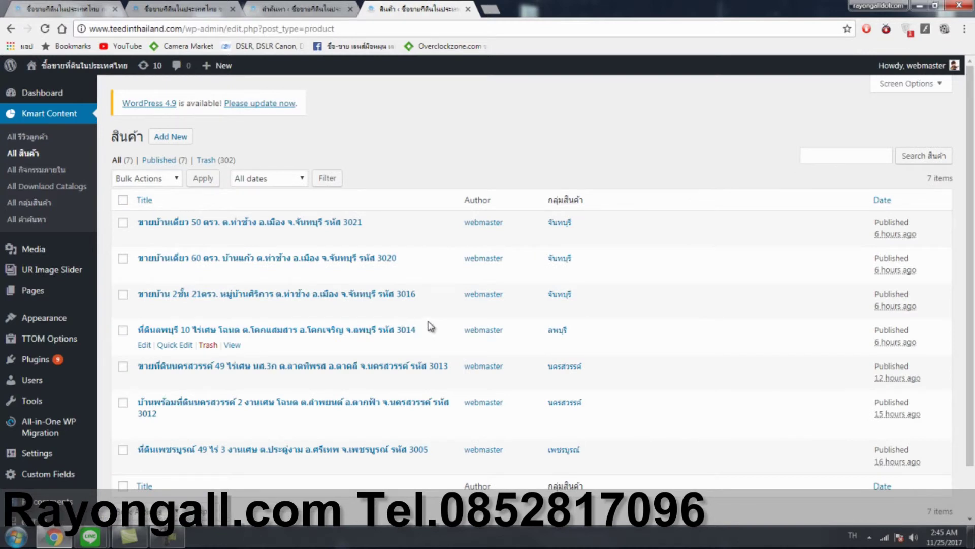
click(403, 300)
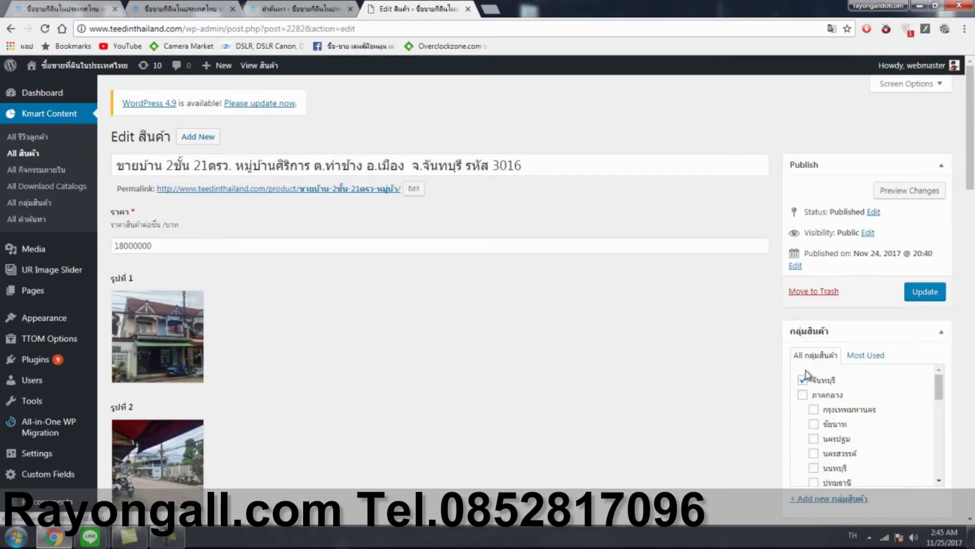
scroll(538, 342, down, 4)
click(828, 393)
text(จั)
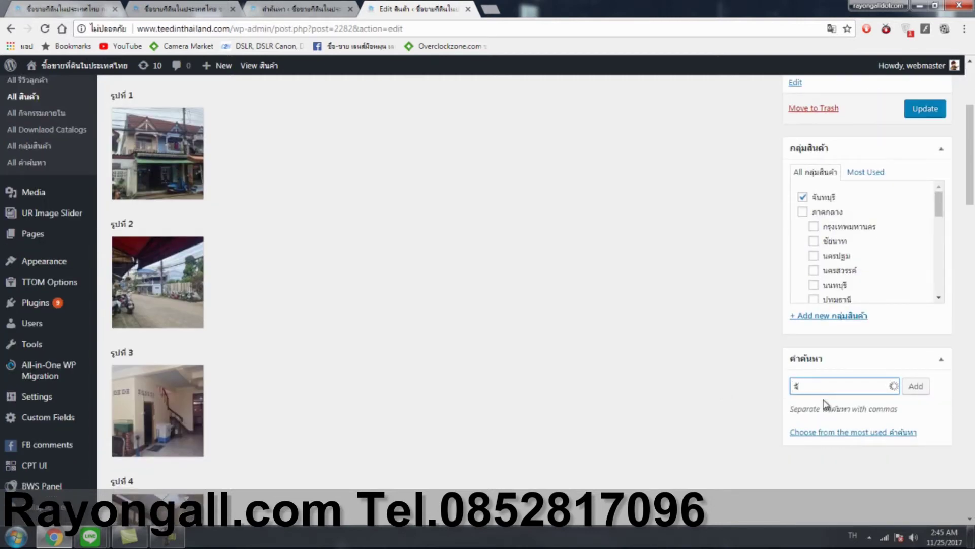
click(831, 401)
click(916, 386)
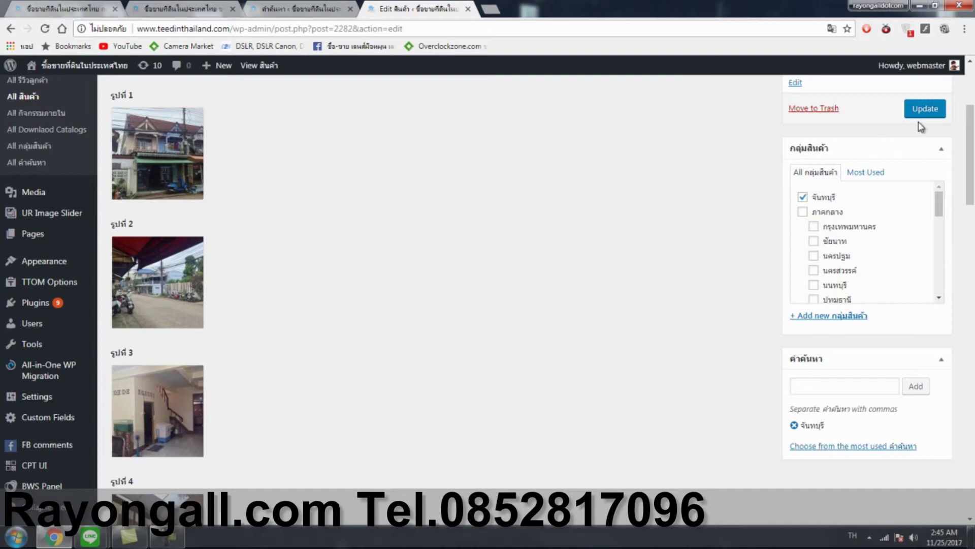
click(924, 110)
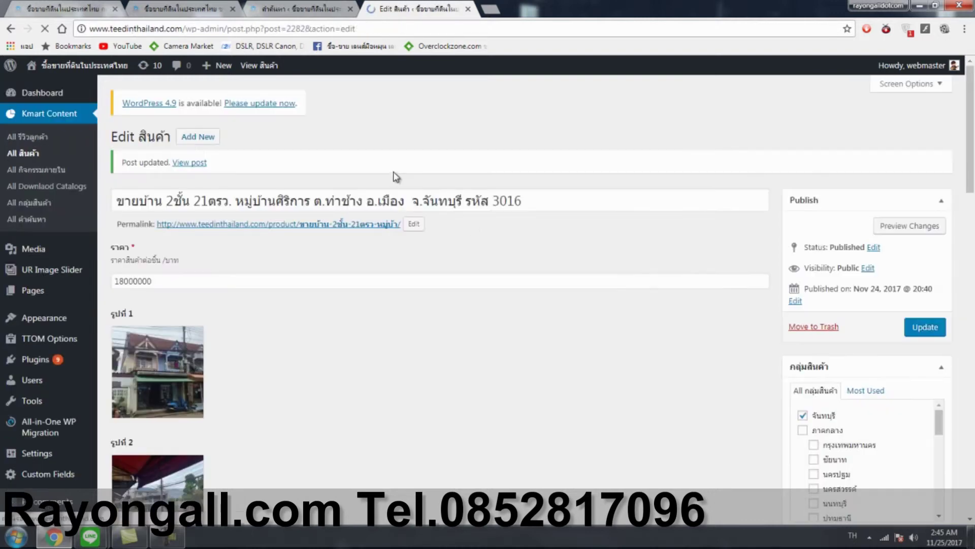
Step: Reload the public page of listing รหัส 3021 and examine its สินค้าที่เกี่ยวข้อง section
click(152, 9)
click(45, 28)
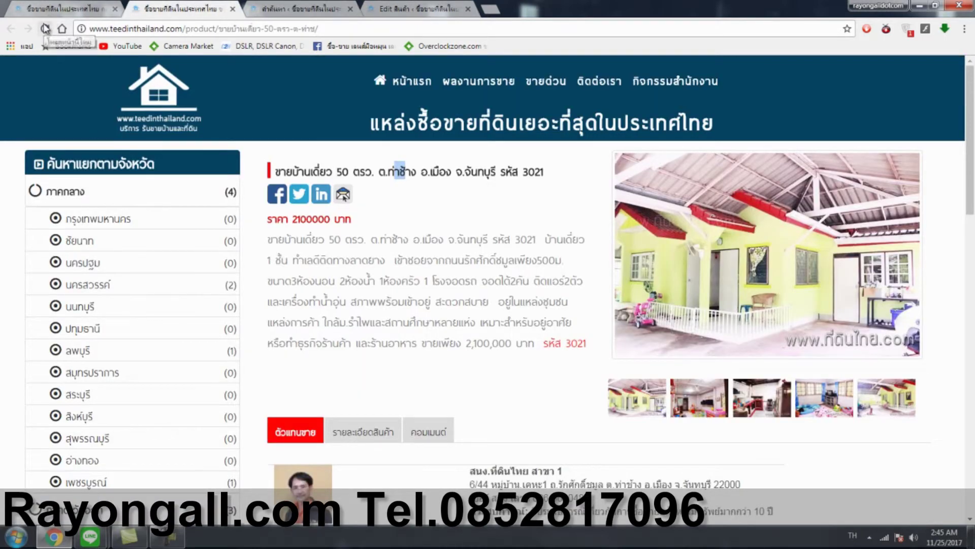
scroll(537, 323, down, 6)
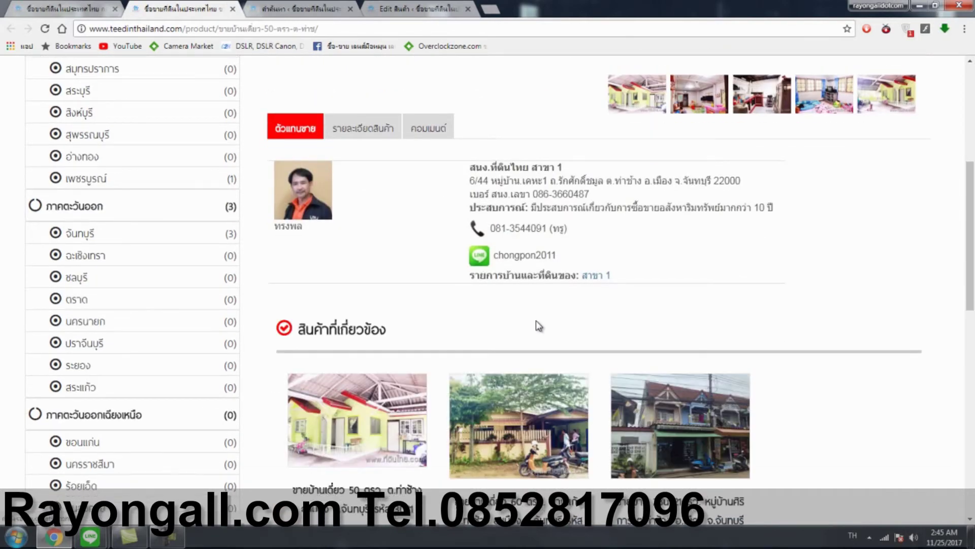
scroll(537, 323, down, 5)
scroll(370, 304, up, 3)
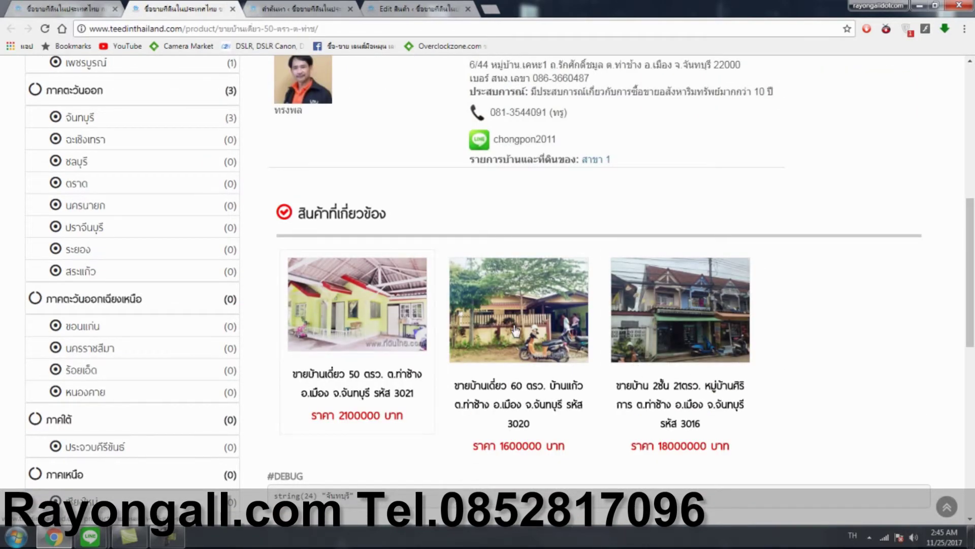
scroll(587, 364, up, 7)
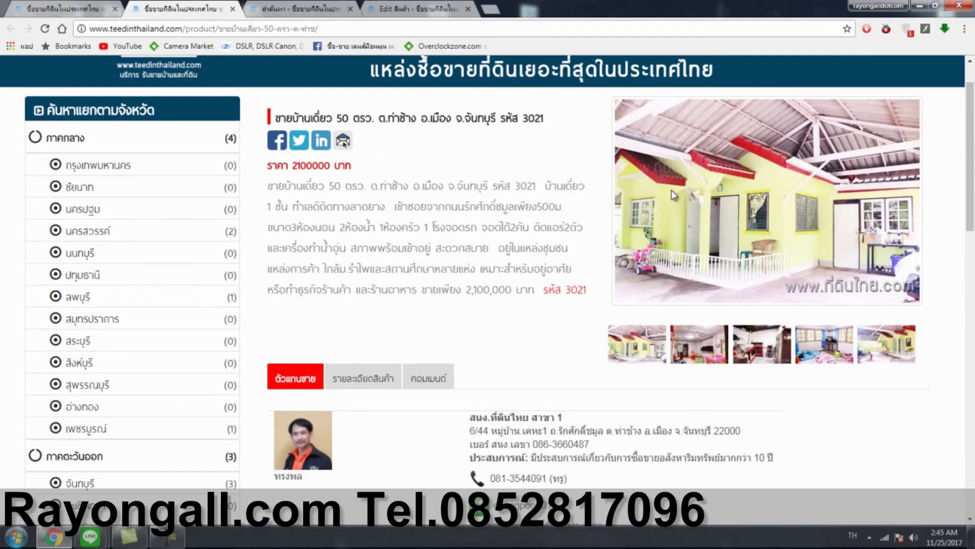
scroll(535, 363, down, 7)
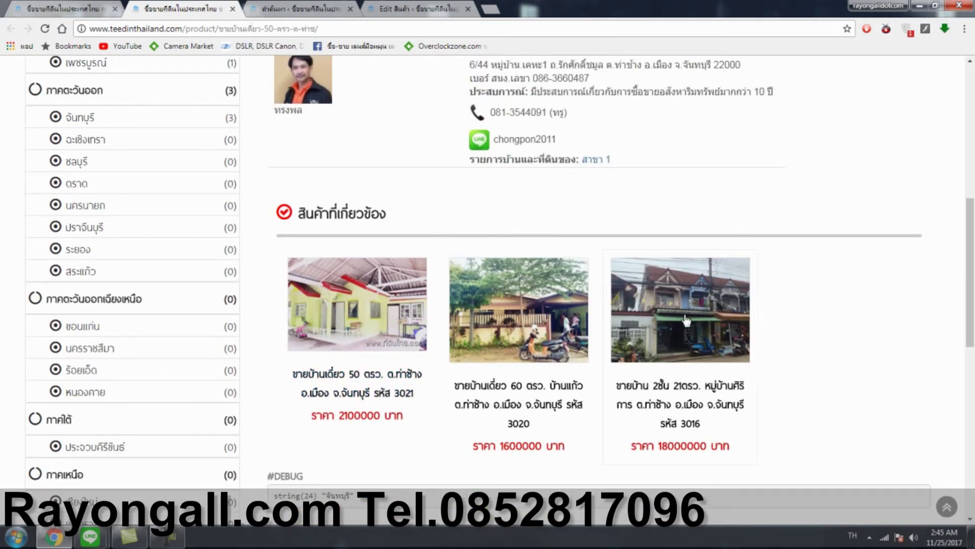
scroll(488, 304, down, 2)
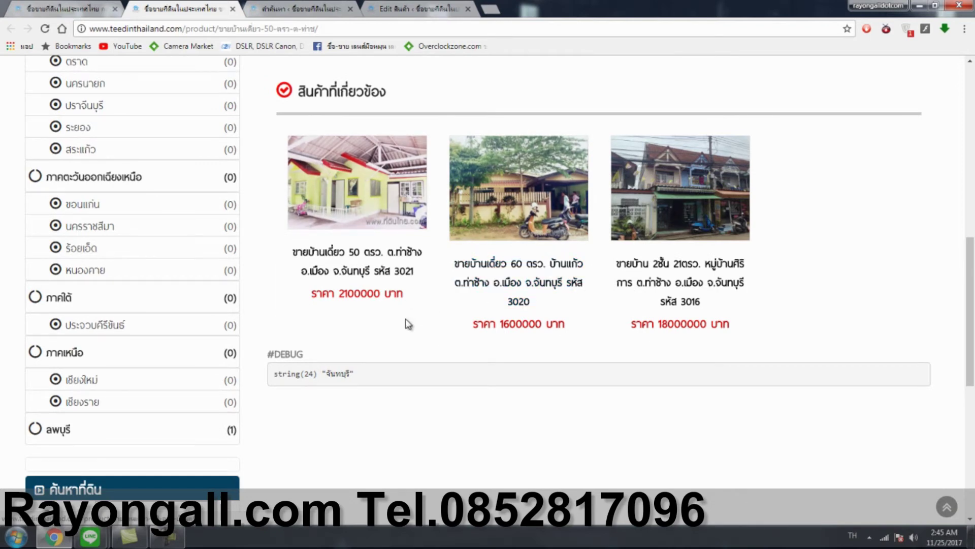
scroll(365, 254, up, 1)
Step: Review the คำค้นหา list in the site admin and the keyword box of listing รหัส 3016
click(316, 5)
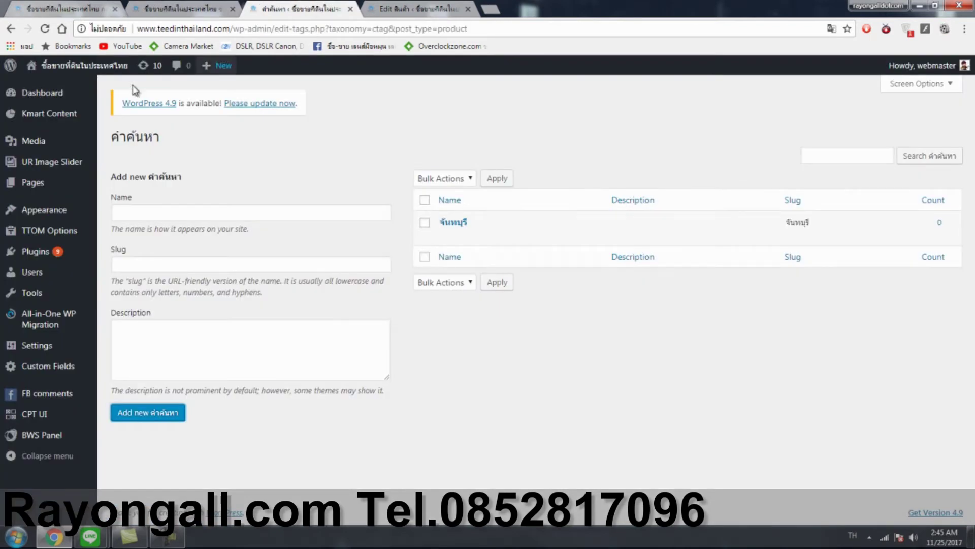
mouse_move(46, 112)
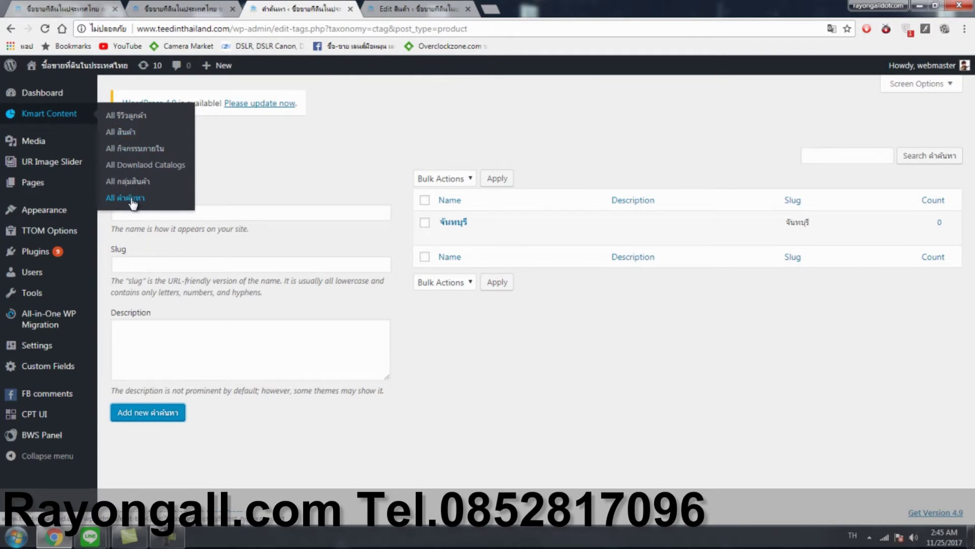
click(384, 6)
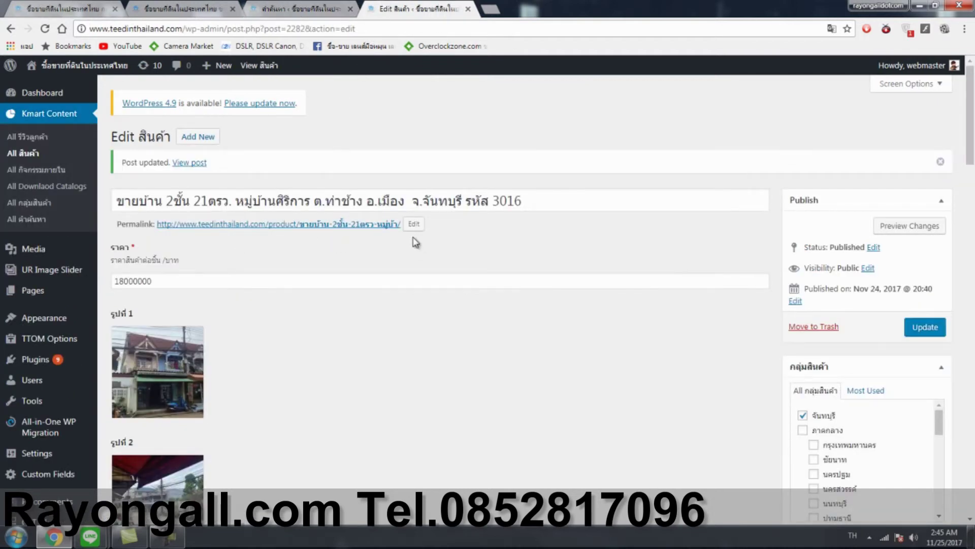
scroll(511, 265, down, 10)
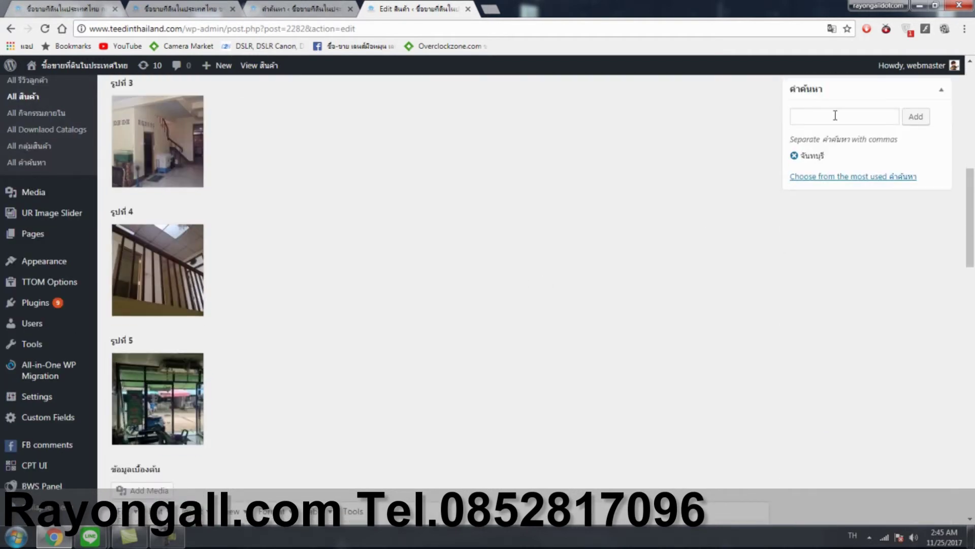
click(835, 115)
scroll(846, 284, up, 3)
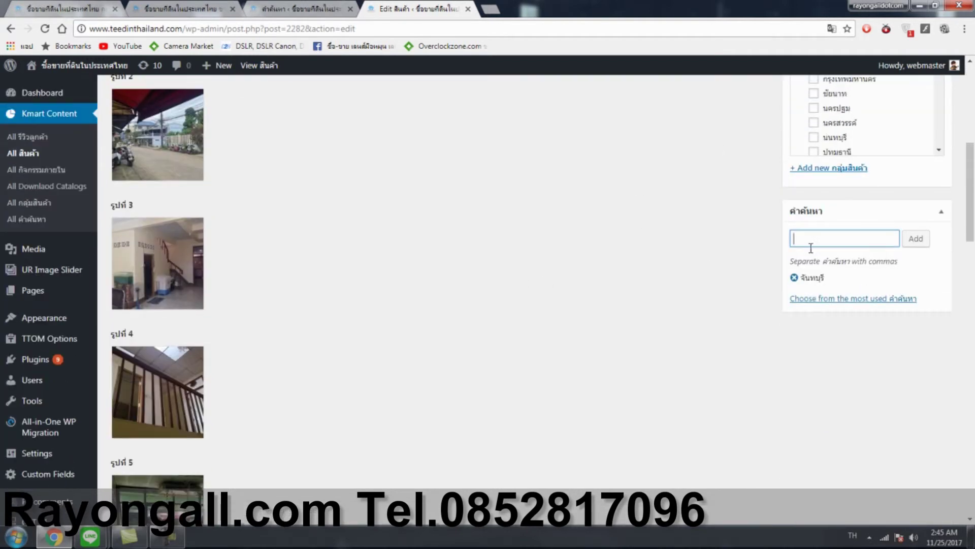